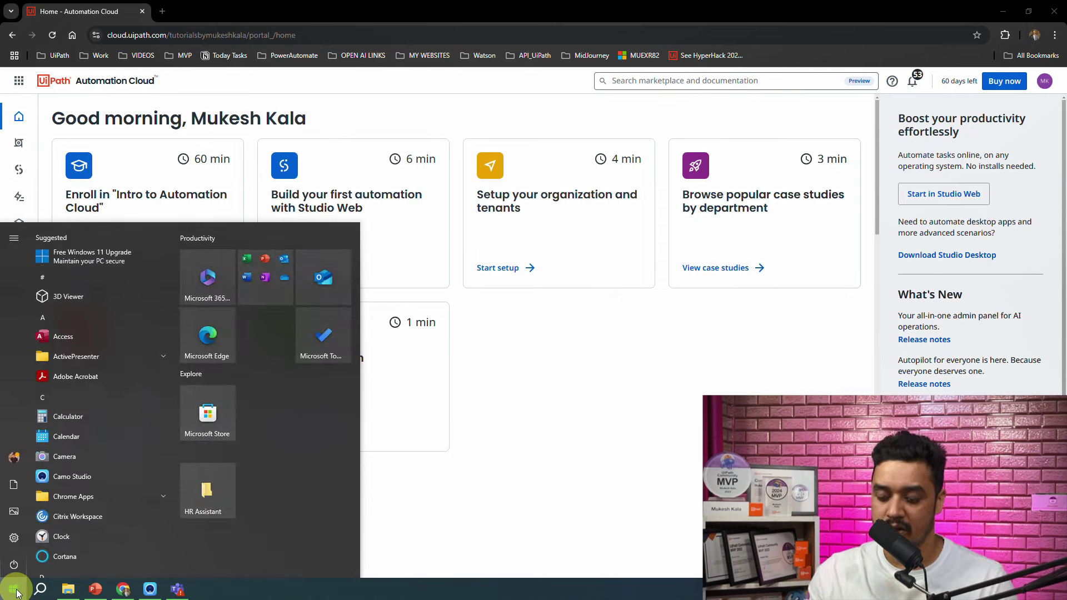
Search the computer for "uipath" and open the best match.
text(uipath)
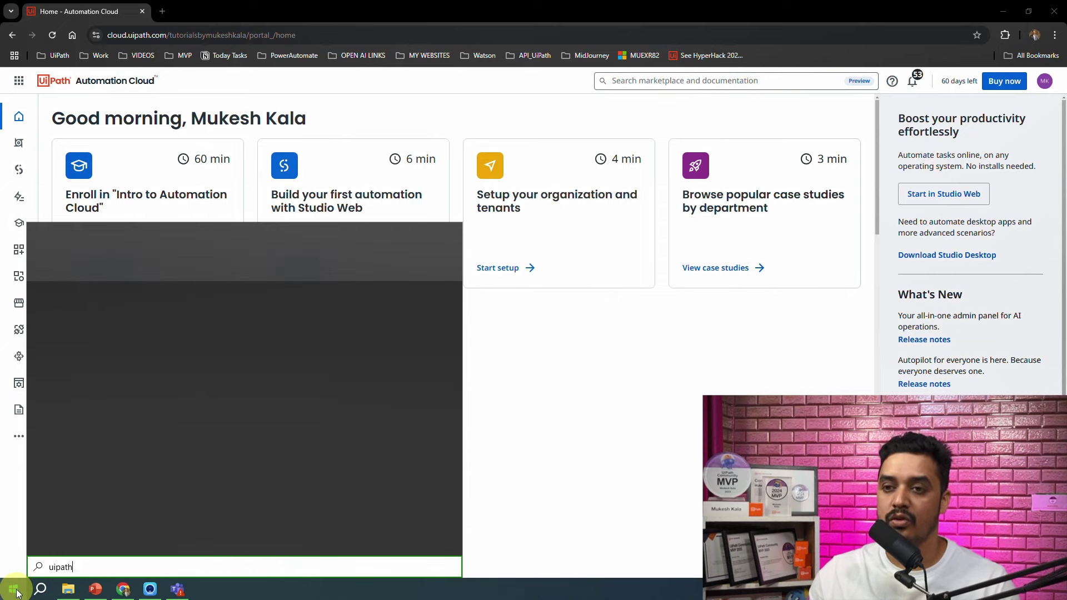
key(Return)
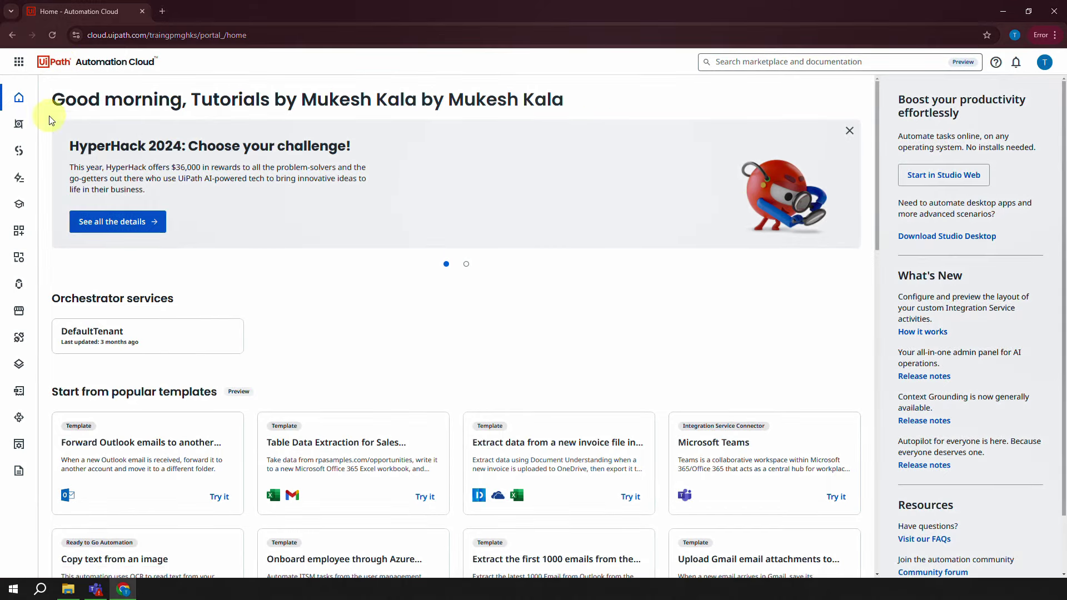
Open the organization's Licenses page in Admin and bring up the Pro Trial upgrade form.
click(18, 63)
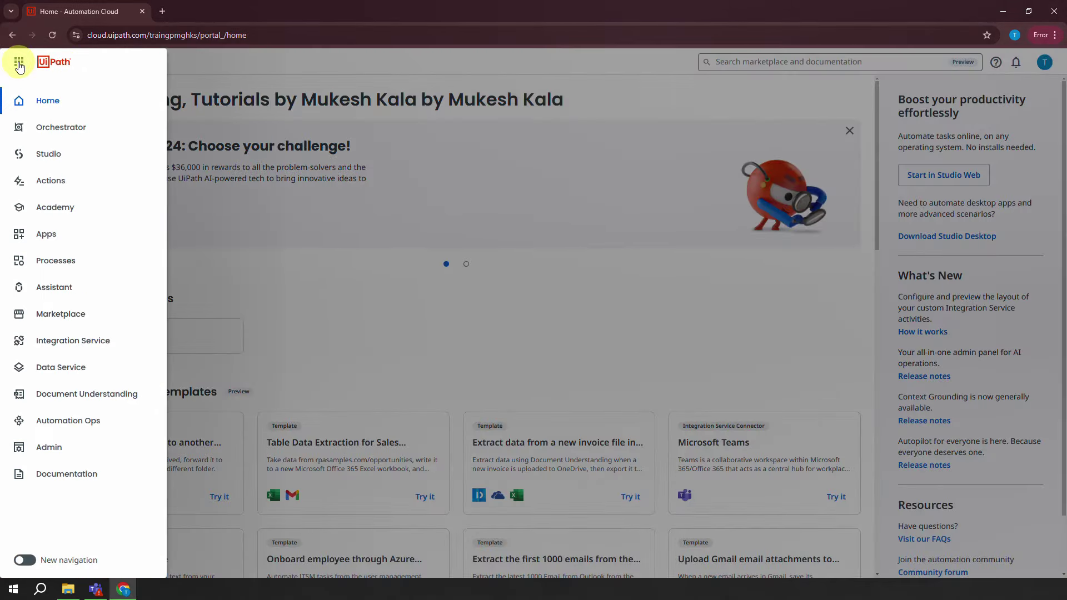
click(57, 457)
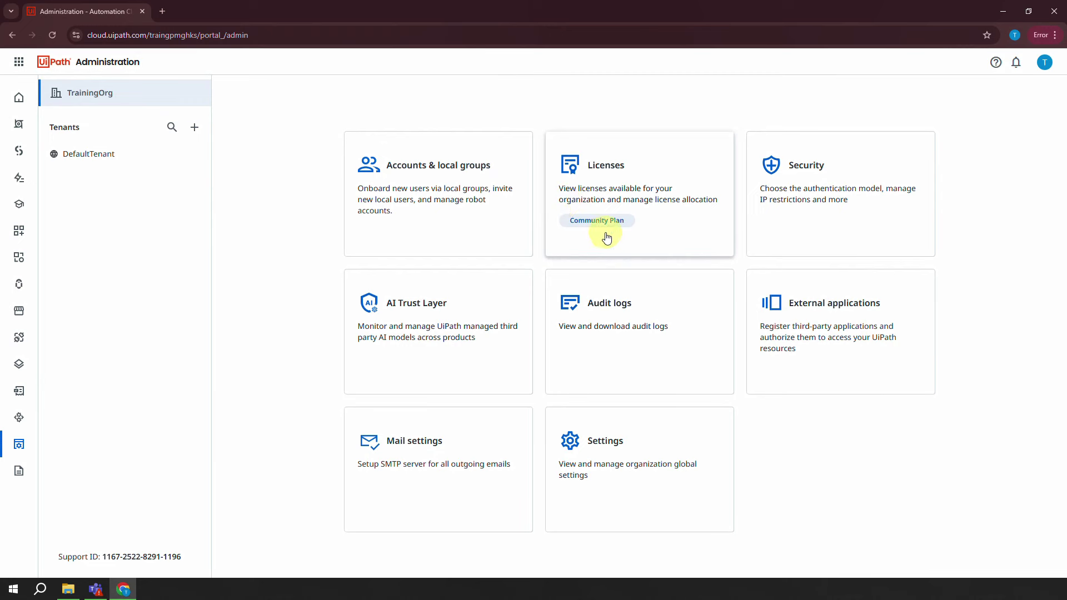
click(645, 175)
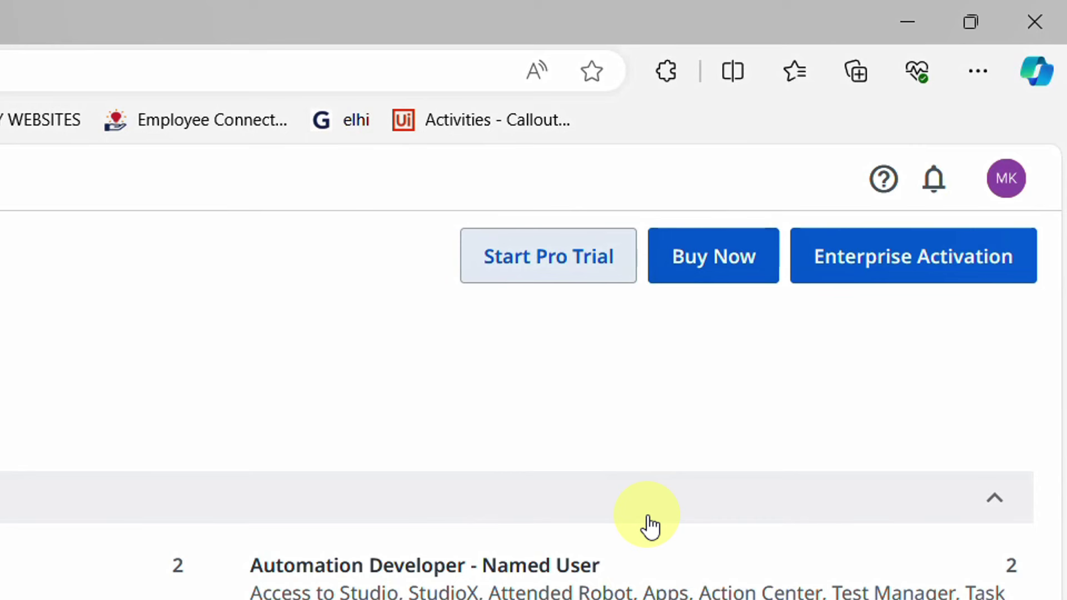
click(532, 267)
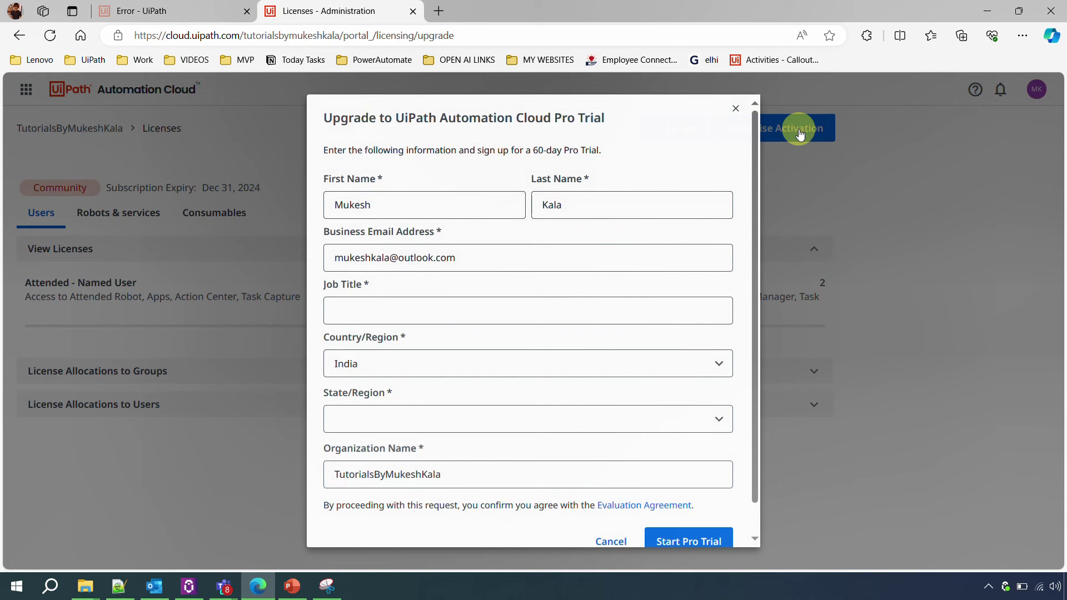
Replace the prefilled business email address in the Pro Trial form with the work email.
click(468, 256)
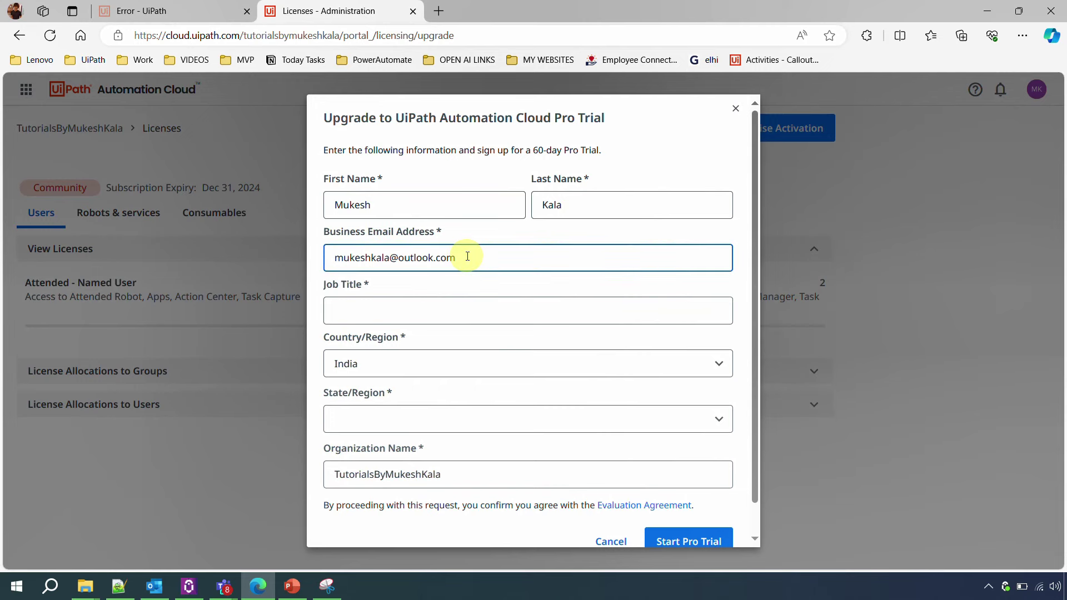
key(BackSpace)
key(BackSpace)
key(BackSpace)
key(BackSpace)
key(ctrl+a)
text(muk)
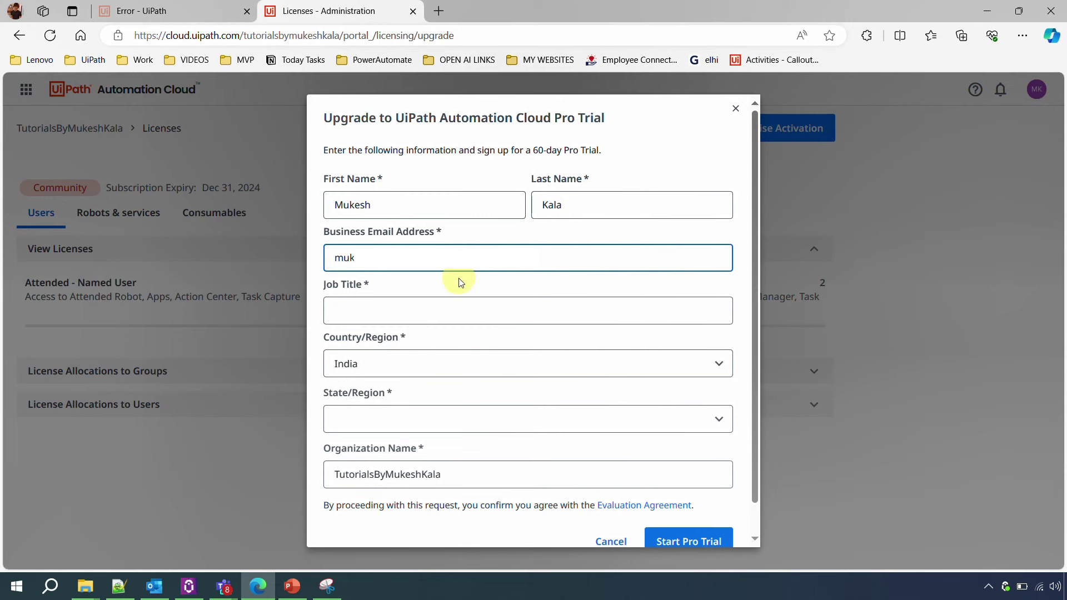
Enter RPA Manager as the job title and choose Uttarakhand as the state in the Pro Trial form.
click(438, 311)
text(RPA M)
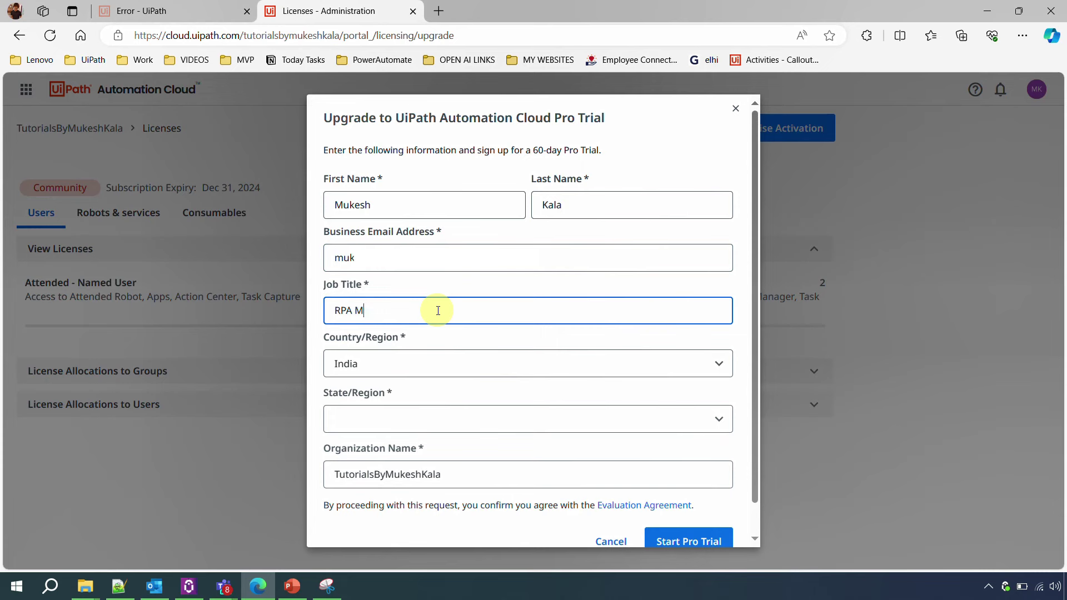
text(anager)
click(451, 418)
key(u)
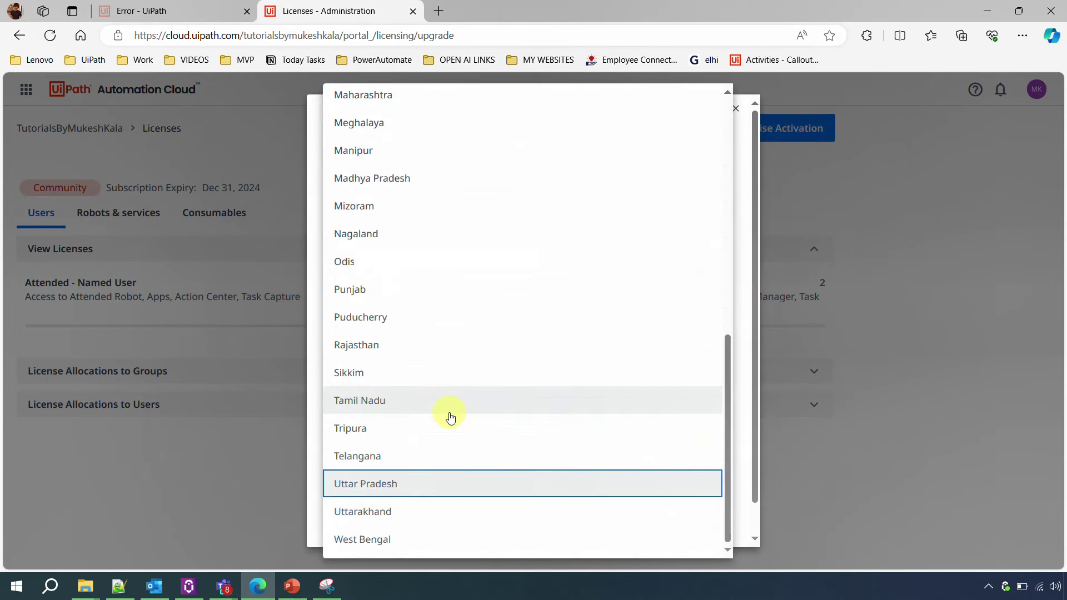
key(Down)
key(Return)
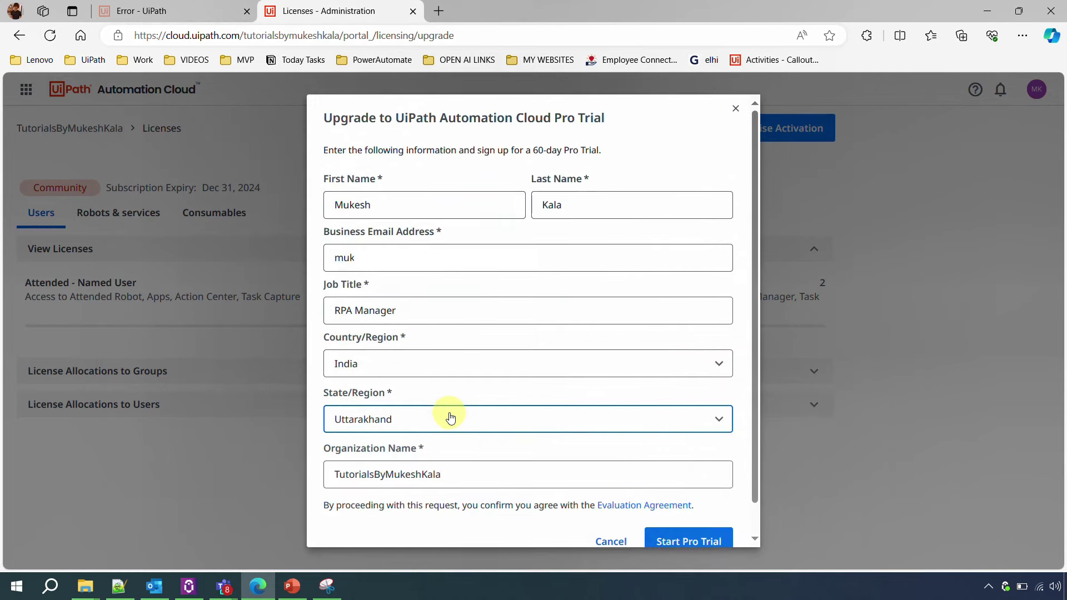
Submit the Pro Trial request, dismiss the confirmation and reload the licensing page.
scroll(535, 417, down, 1)
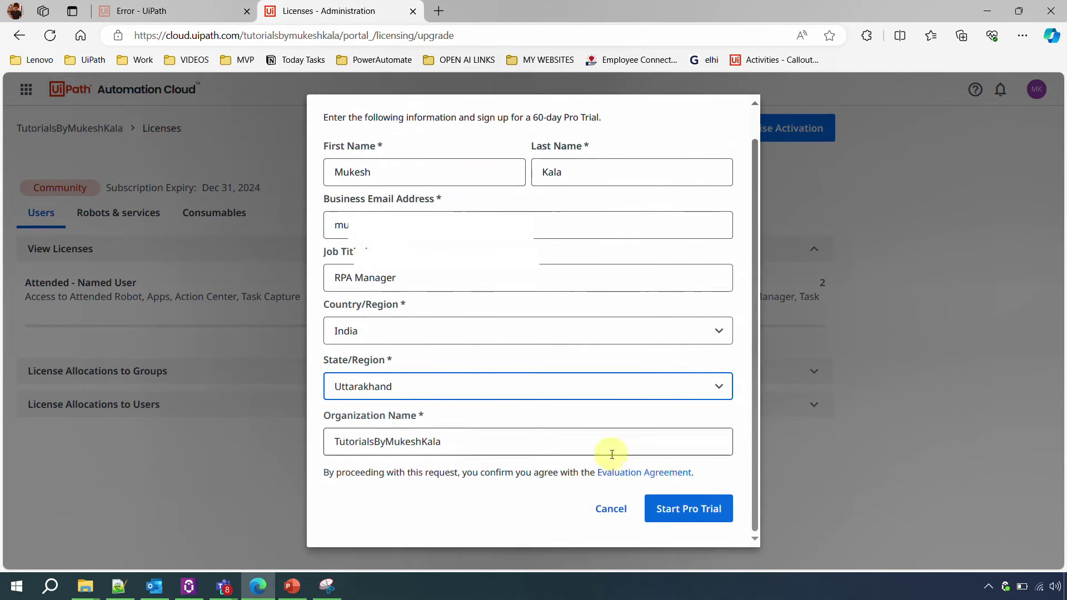
click(675, 507)
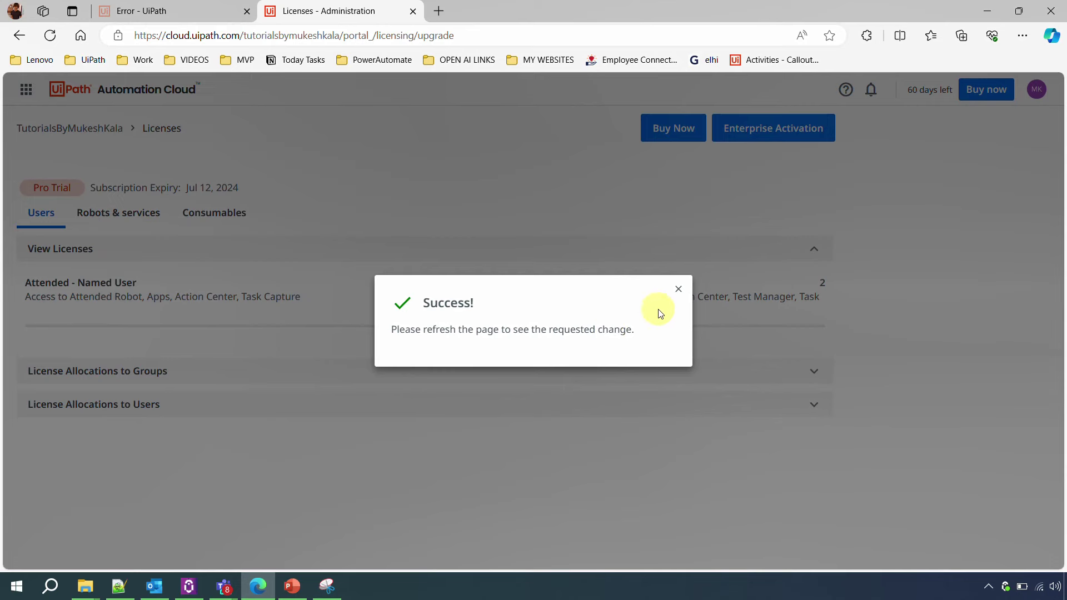
click(678, 290)
click(439, 36)
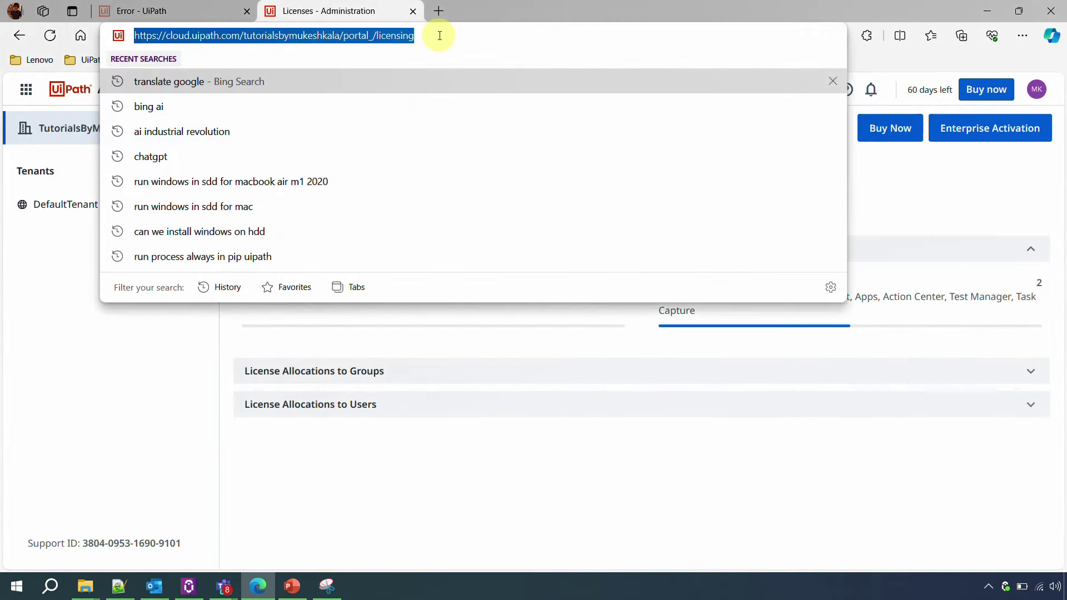
key(Return)
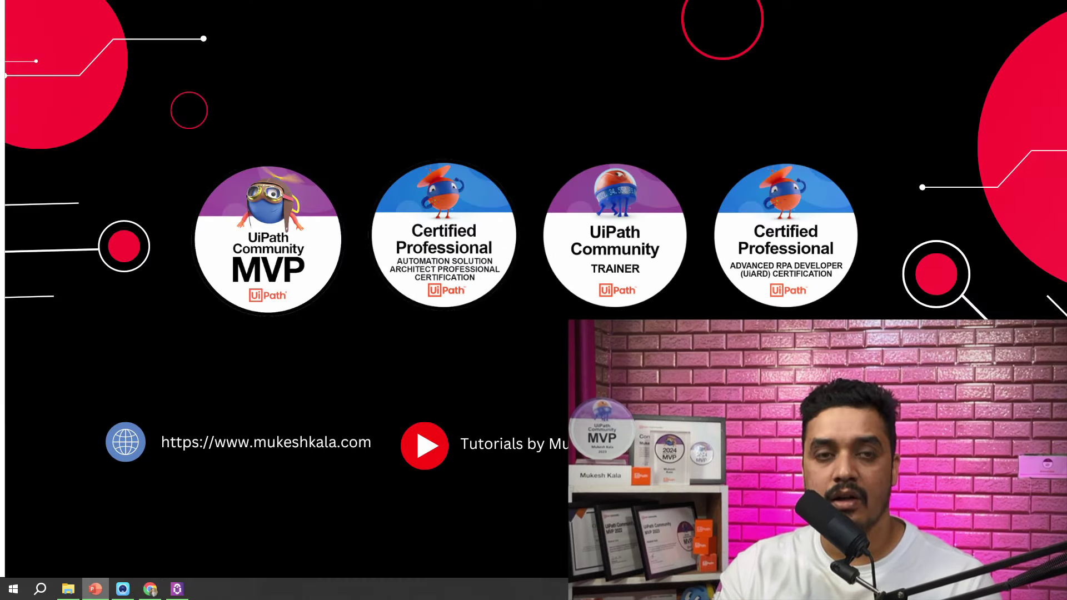
Switch to the Automation Cloud home page in Chrome and preview the new navigation layout, restoring the classic one.
key(alt+Tab)
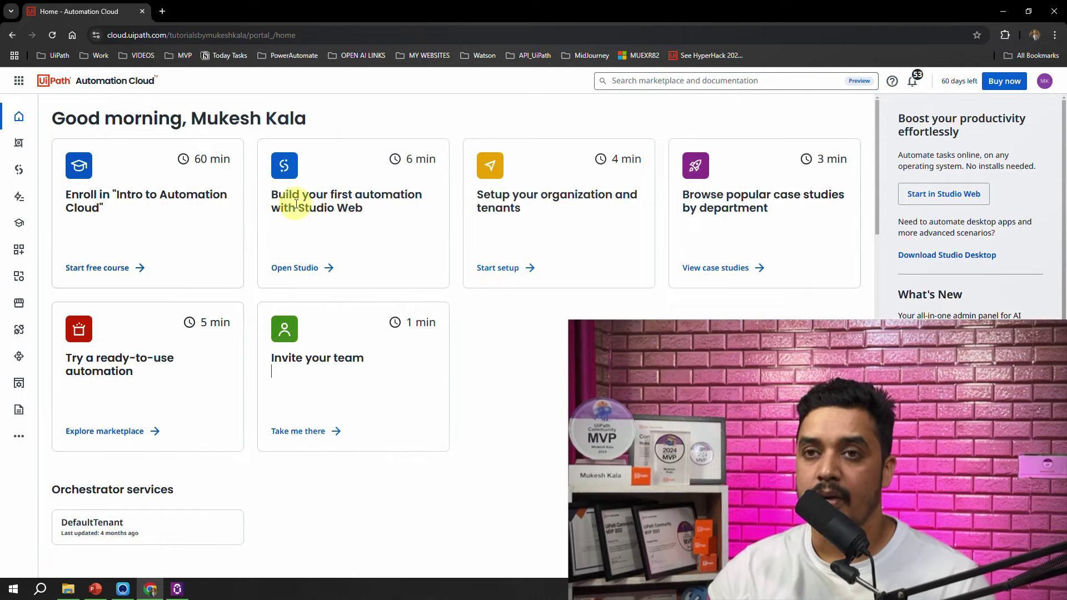
click(19, 83)
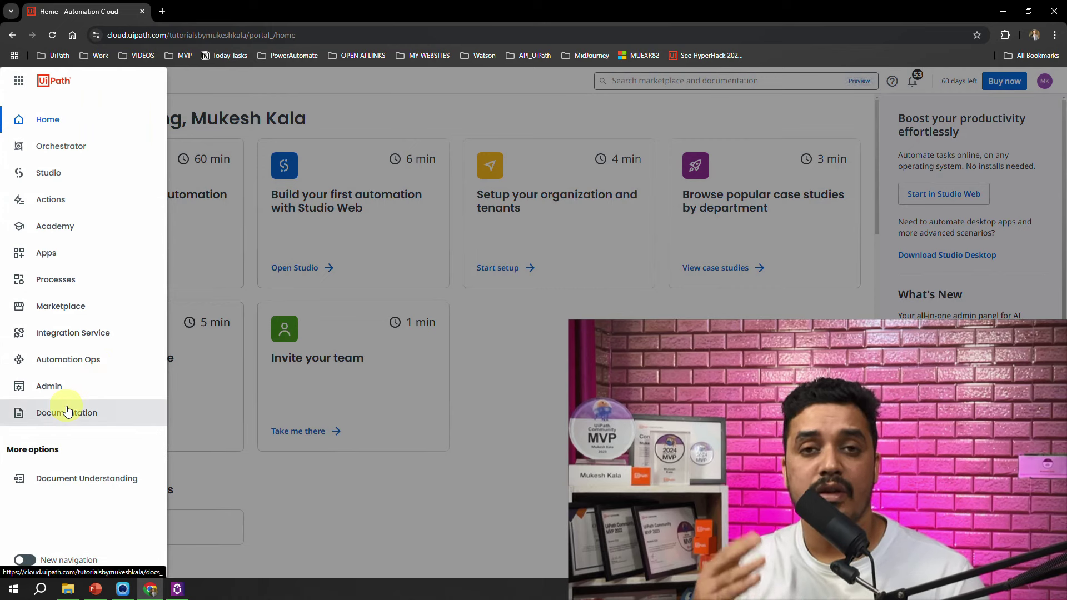
click(31, 561)
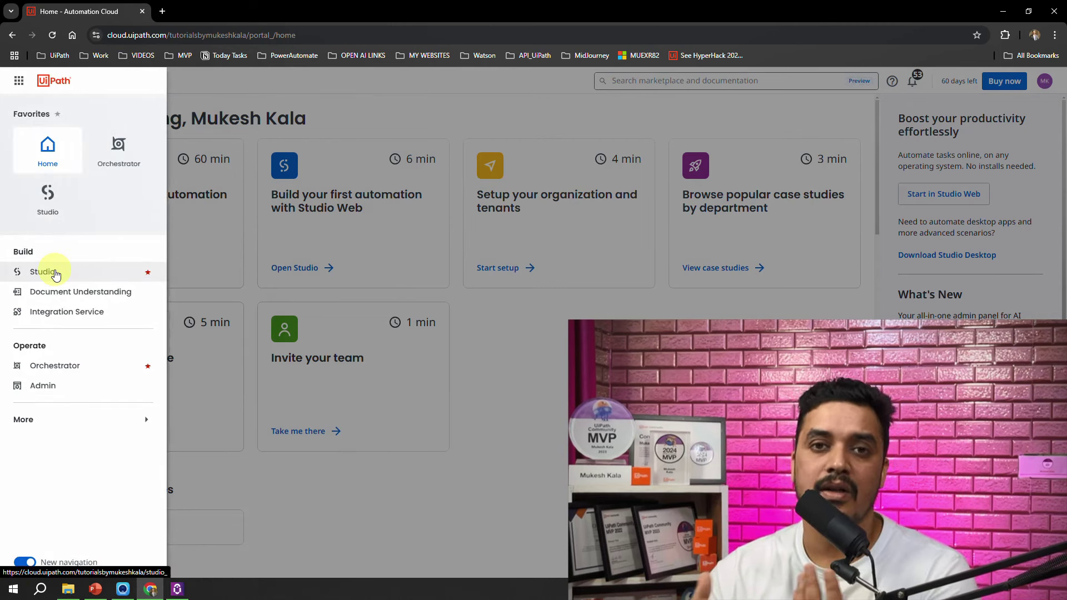
click(24, 563)
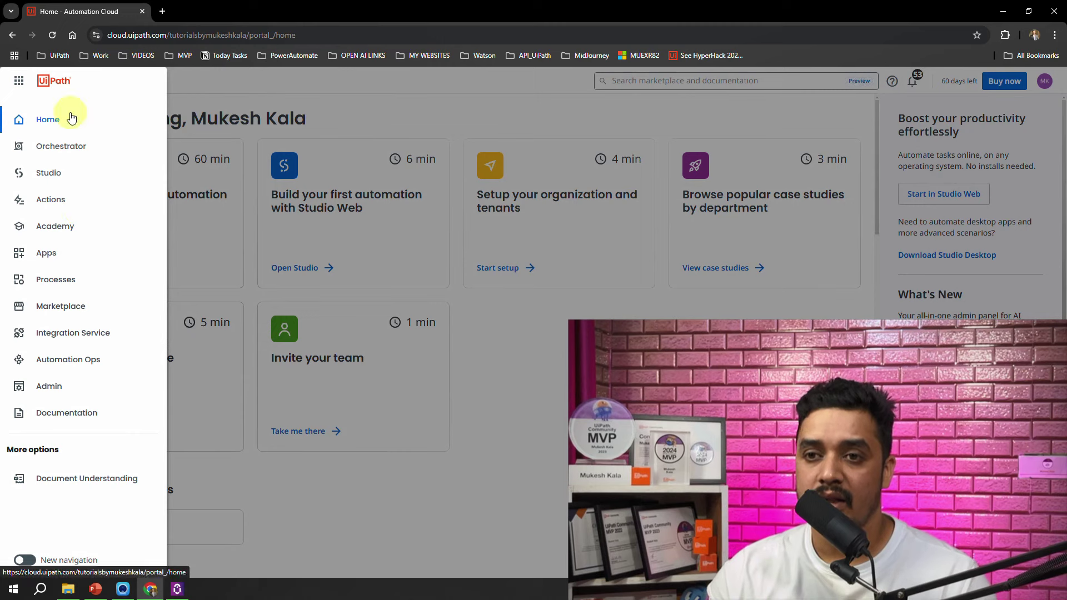
Open the Autopilot for everyone settings in Admin's AI Trust Layer and select DefaultTenant as the tenant.
click(48, 391)
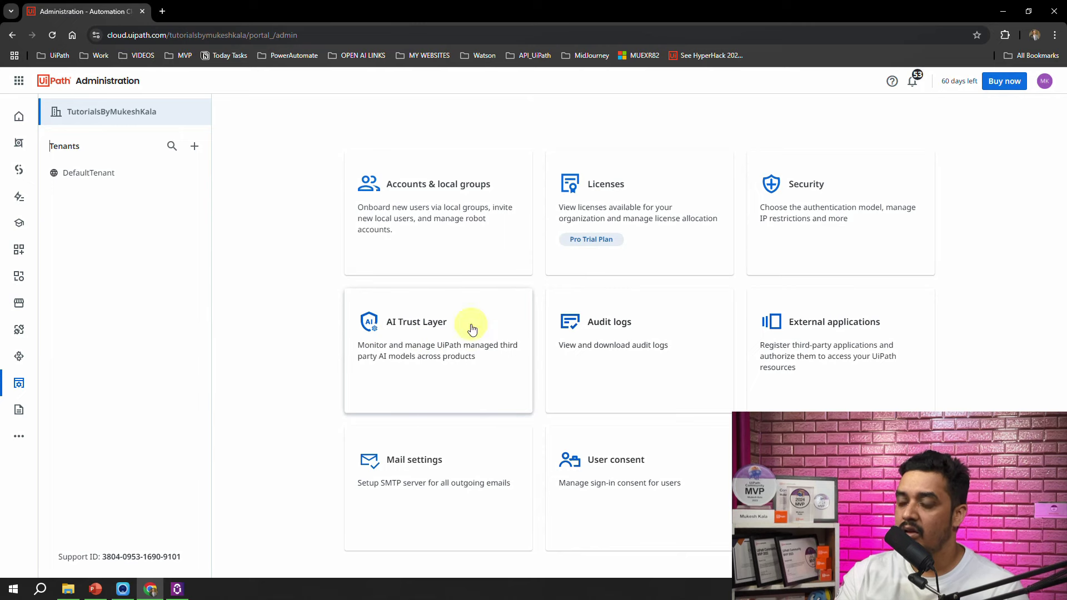
click(447, 345)
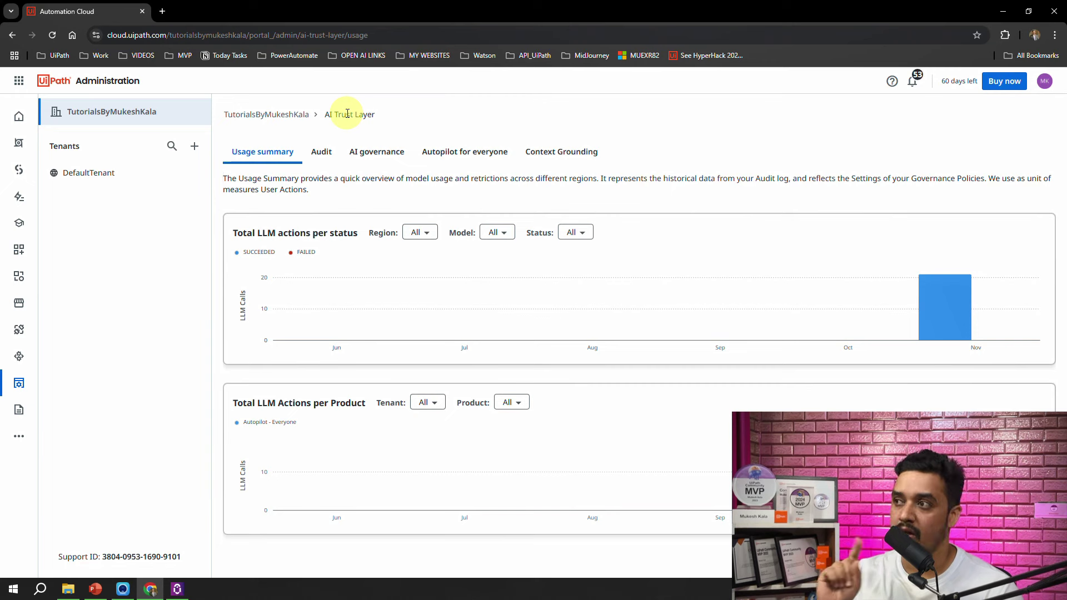
click(465, 158)
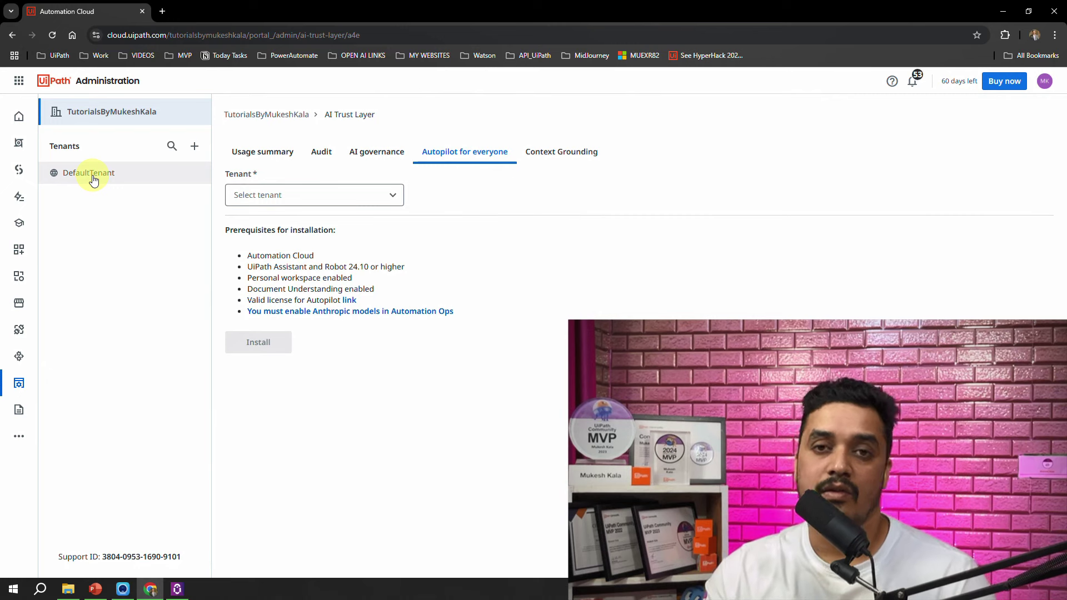
click(350, 201)
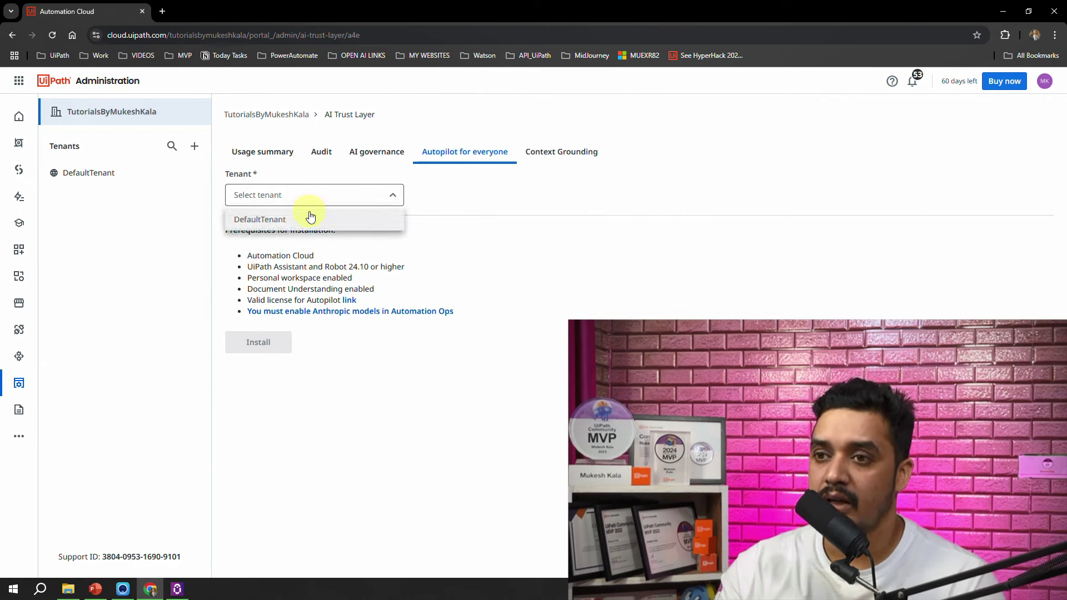
click(295, 222)
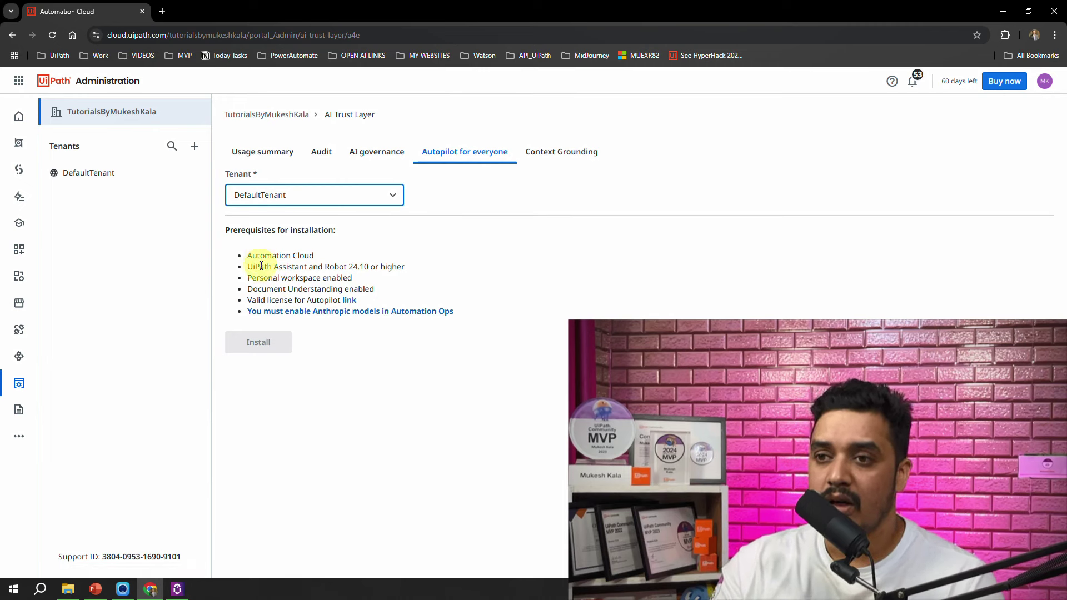
Review the Autopilot installation prerequisites, focusing on the Assistant and Robot version and the personal workspace requirement.
drag(261, 266, 399, 265)
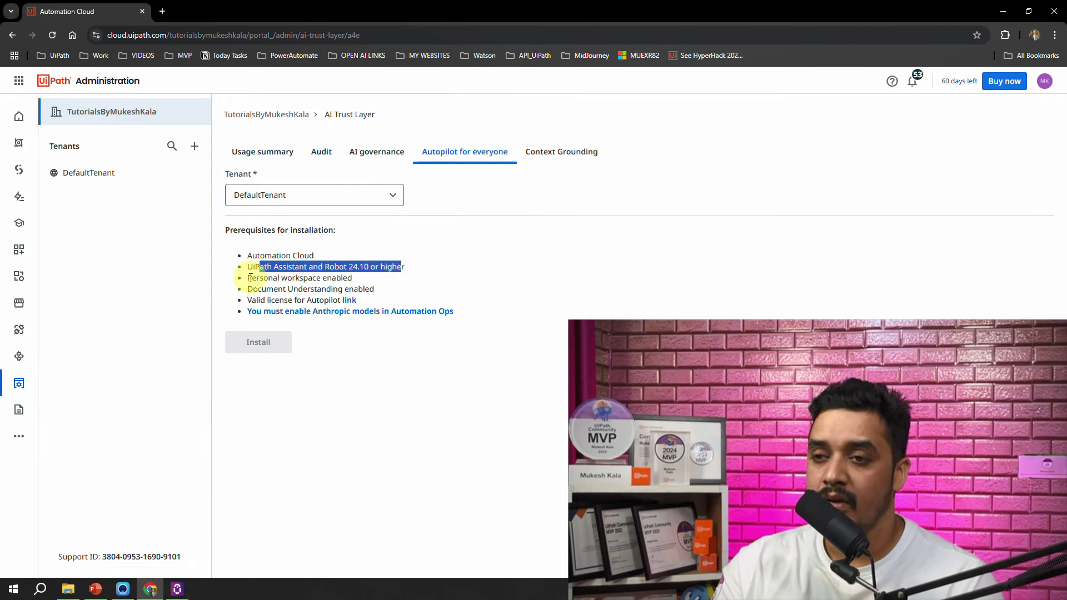
drag(250, 277, 318, 278)
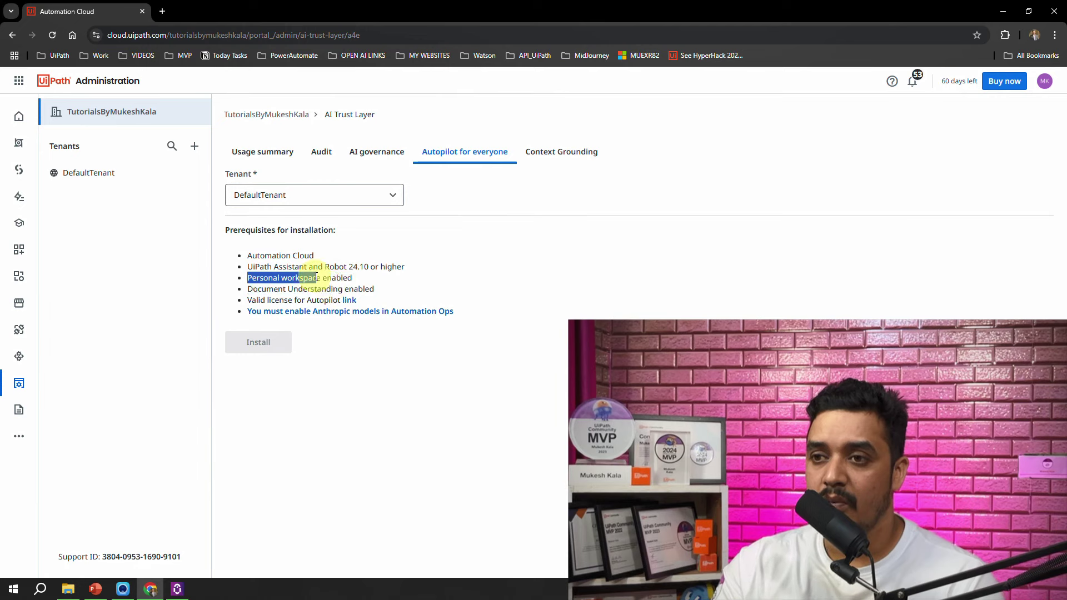
click(338, 412)
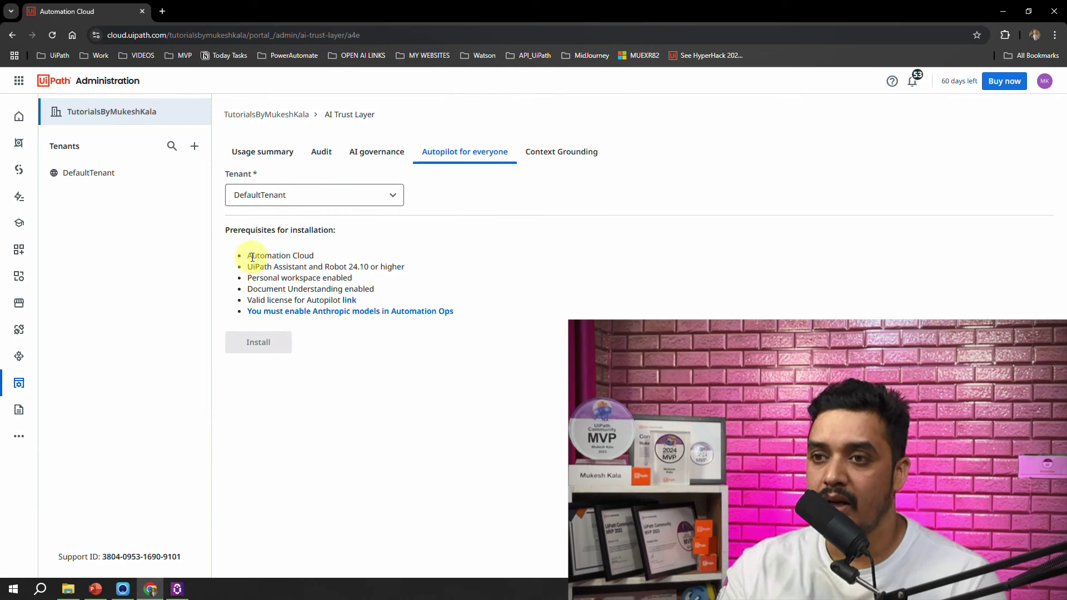
drag(252, 257, 413, 266)
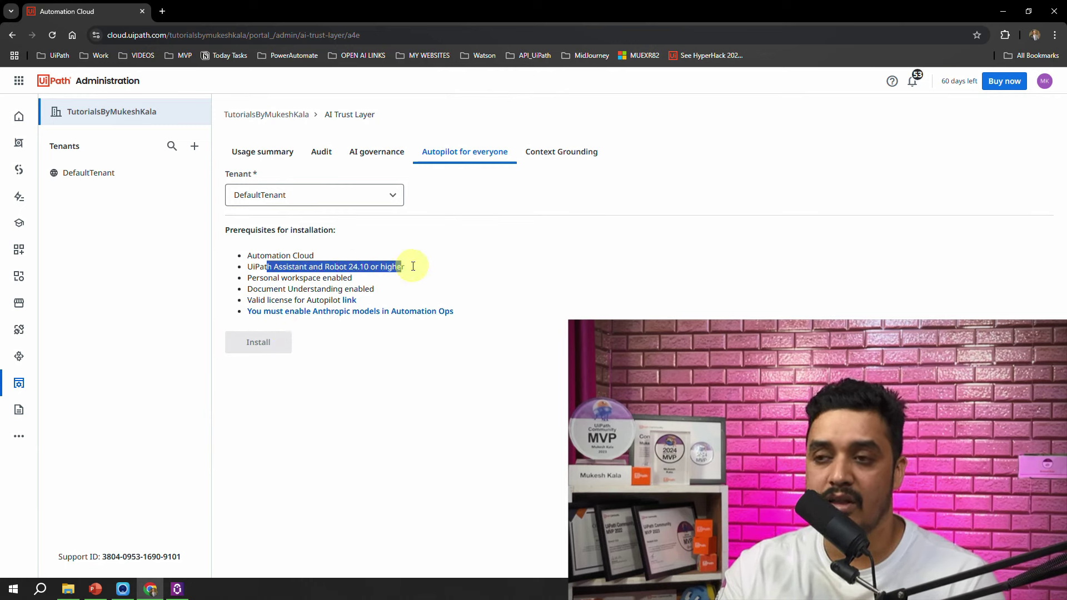
drag(251, 278, 353, 279)
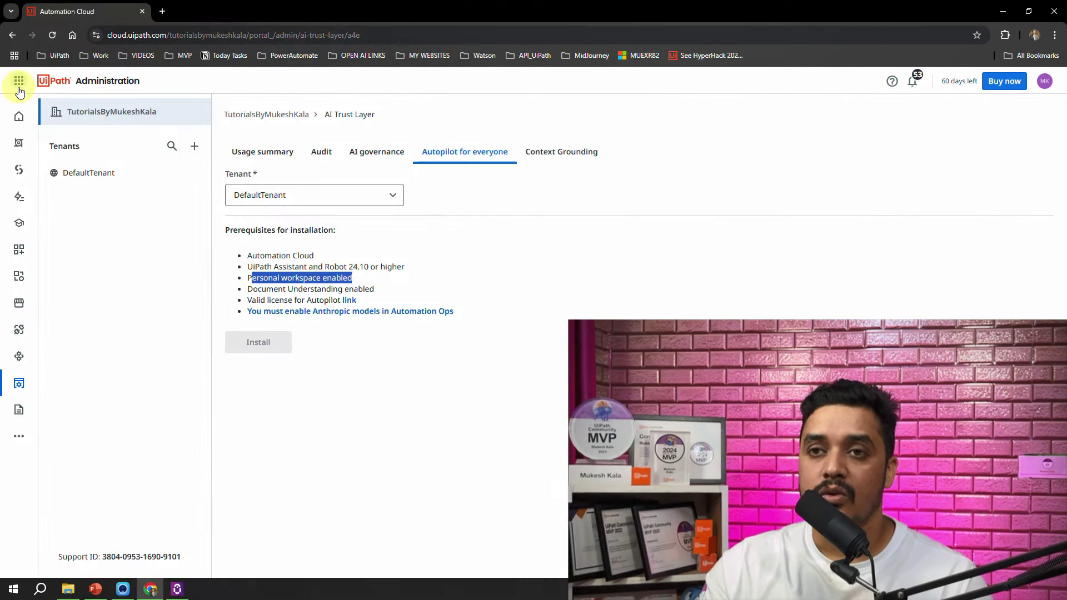
Open Orchestrator in a new browser tab and switch to it, keeping the AI Trust Layer page open.
click(19, 81)
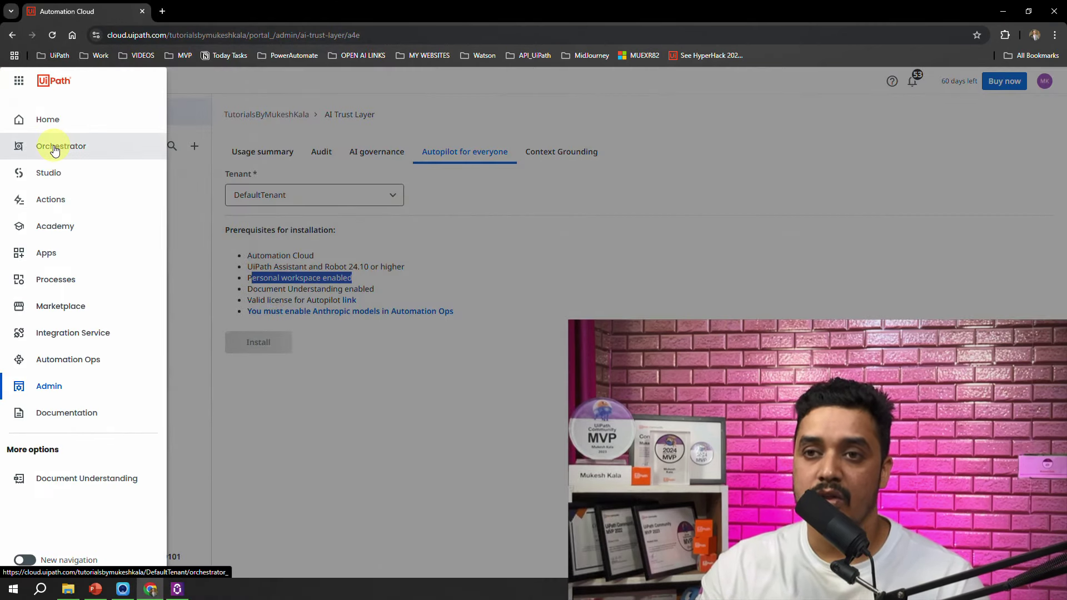
right_click(55, 150)
click(79, 160)
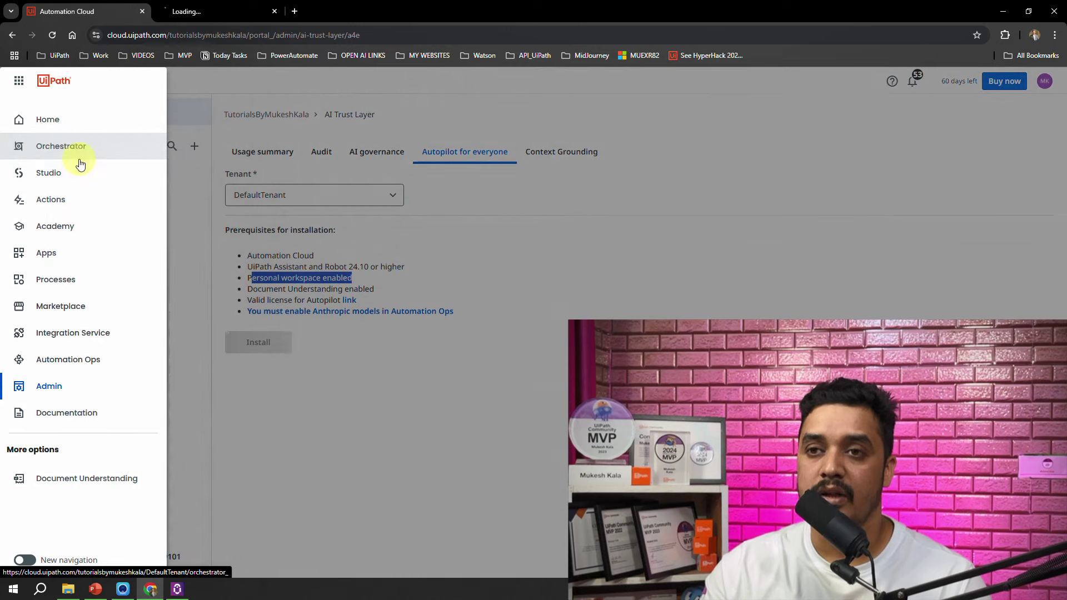
click(206, 10)
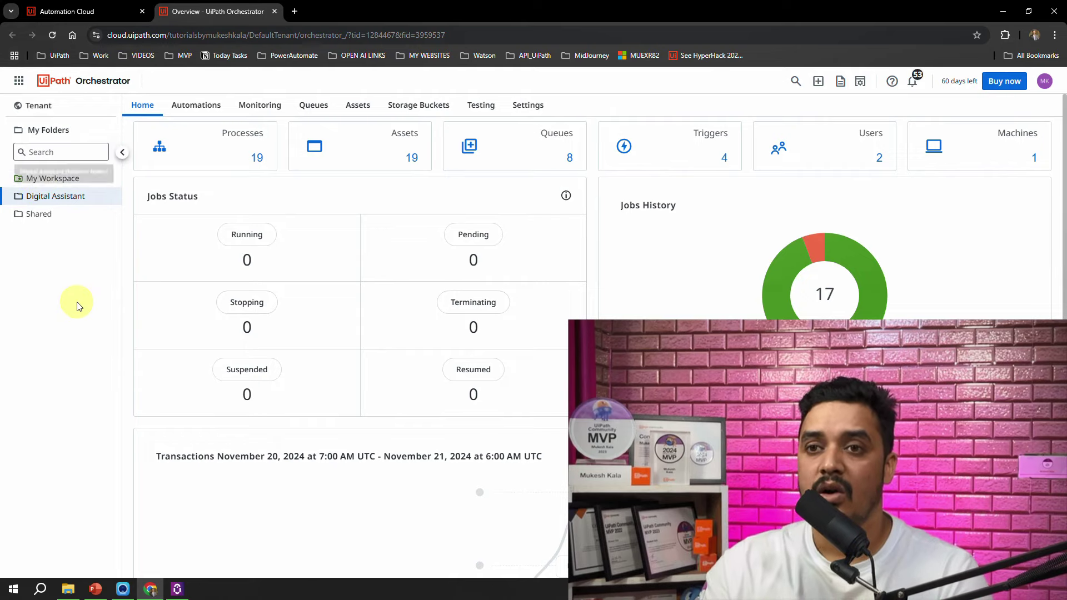
Show the list of users under the tenant's Manage Access rules.
click(40, 107)
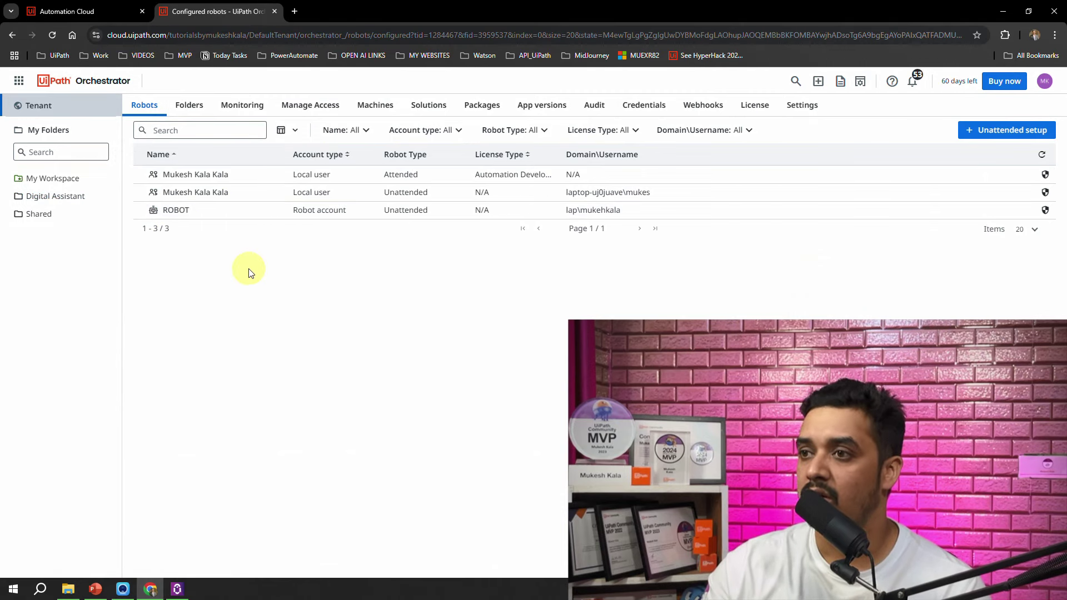
click(324, 107)
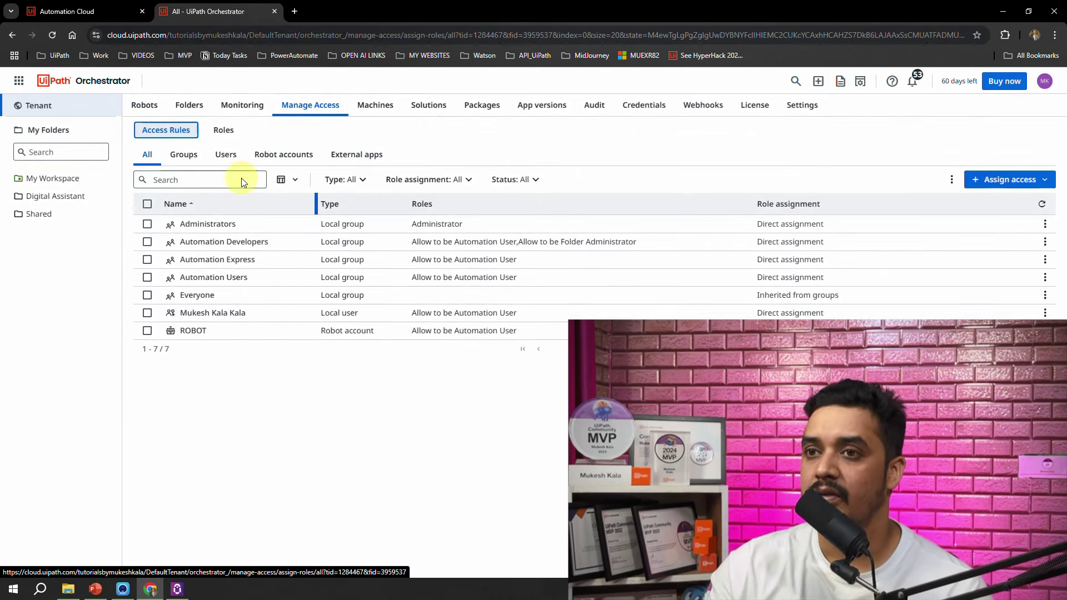
click(226, 156)
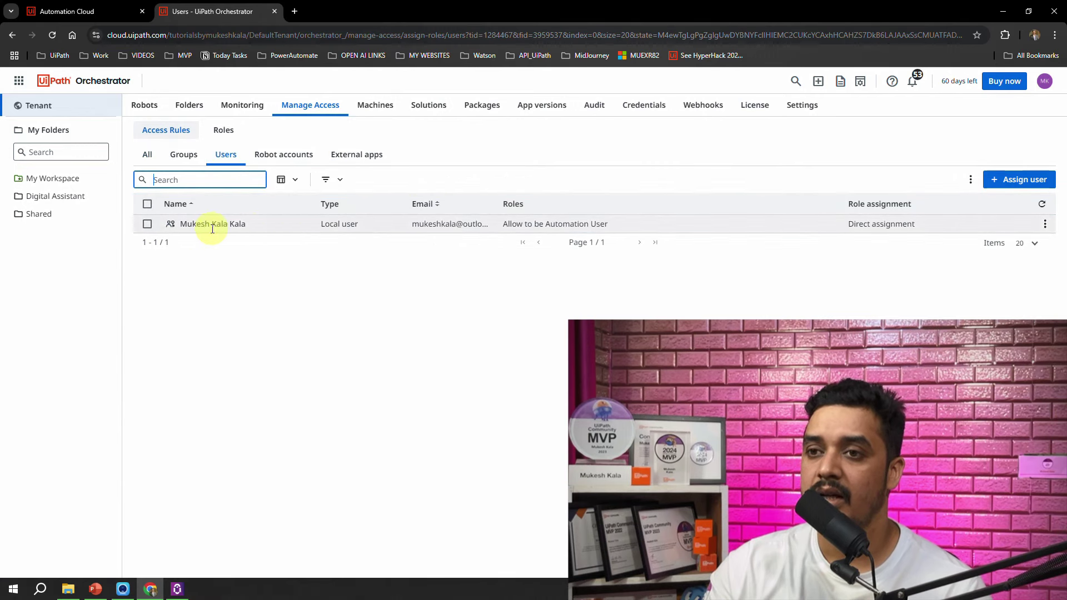
Check the user's personal automations setup for the personal workspace option, then leave the user's settings without changes.
click(1045, 223)
click(1016, 248)
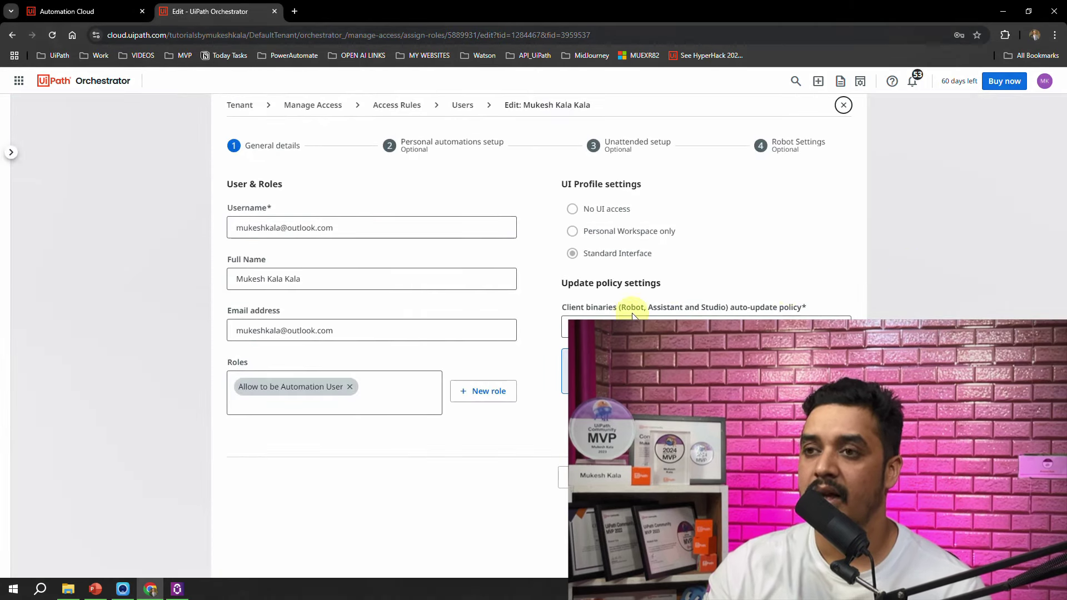
click(433, 154)
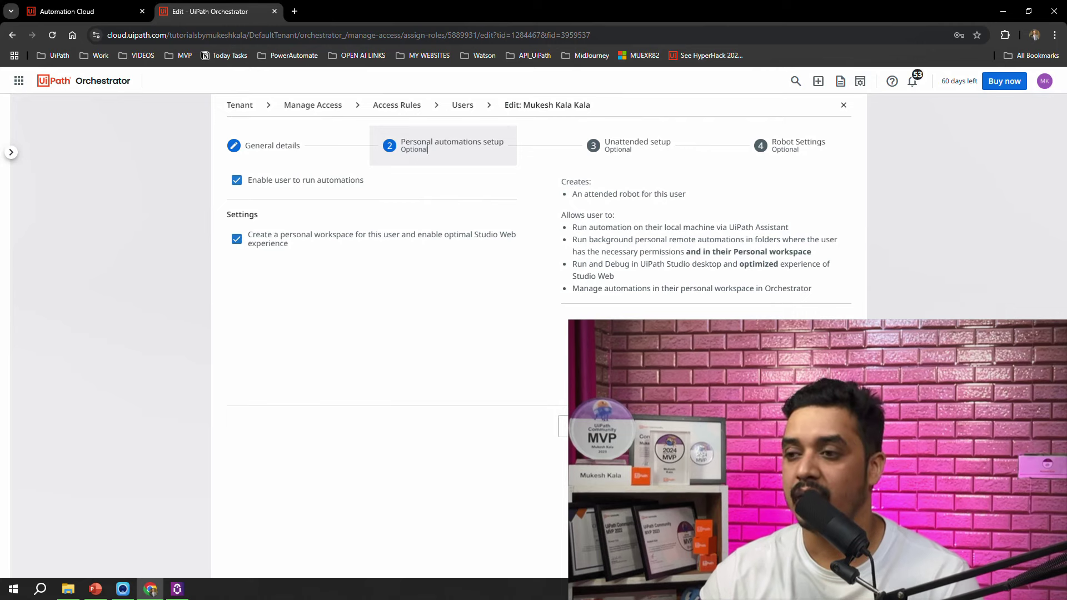
click(600, 426)
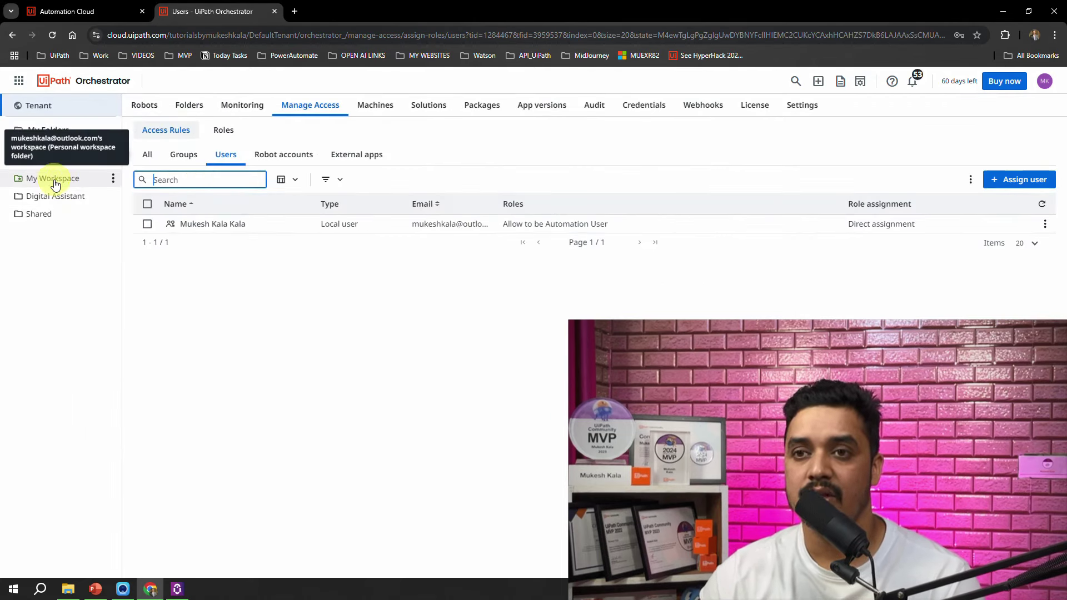
Go back to the AI Trust Layer page and review the personal workspace and Document Understanding prerequisites.
click(124, 9)
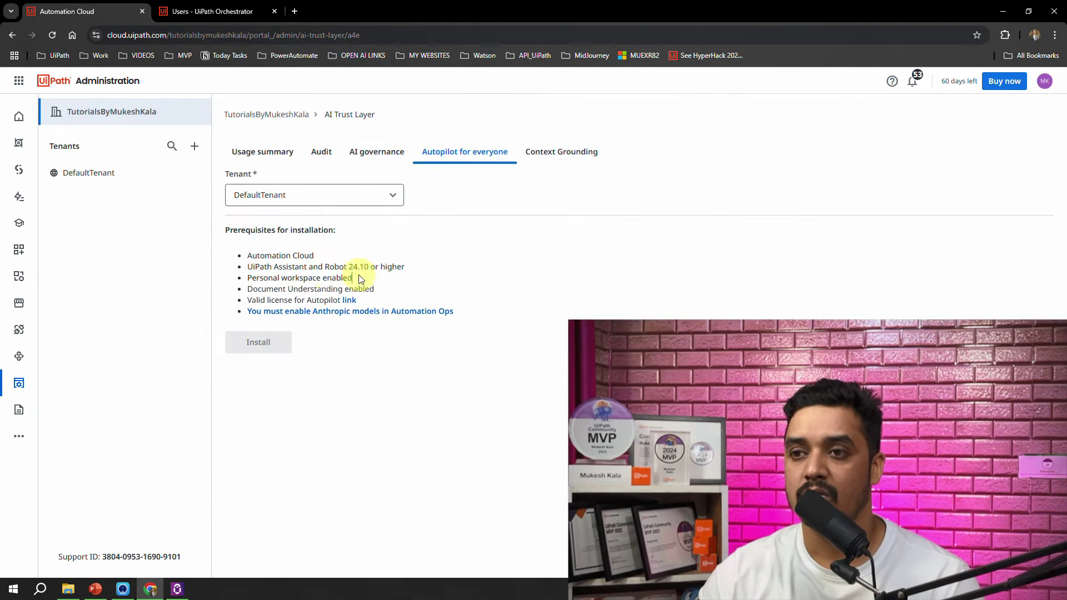
drag(355, 278, 245, 278)
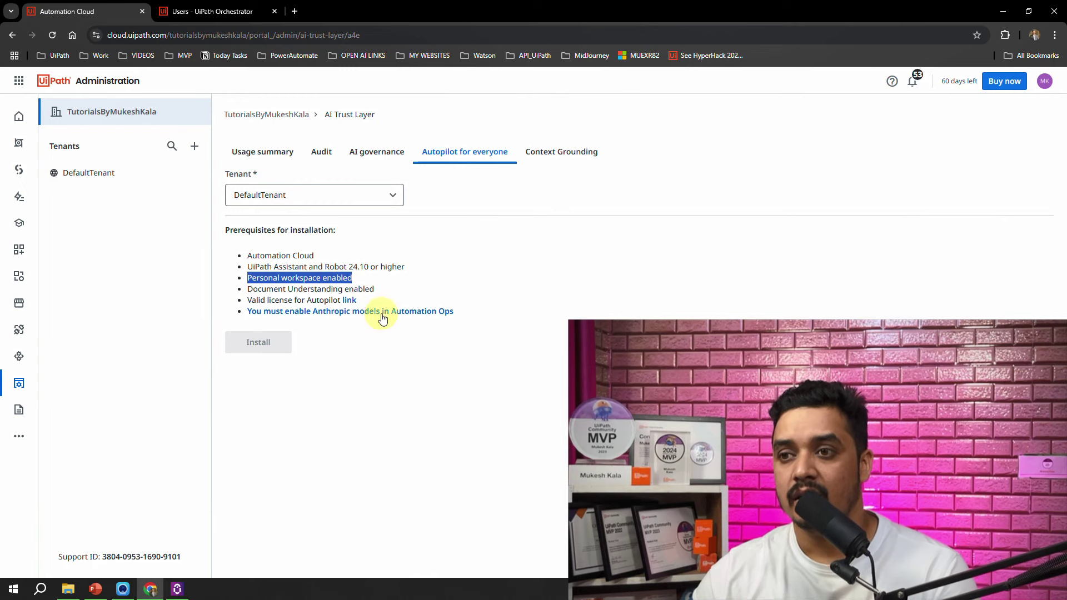
drag(376, 288, 247, 289)
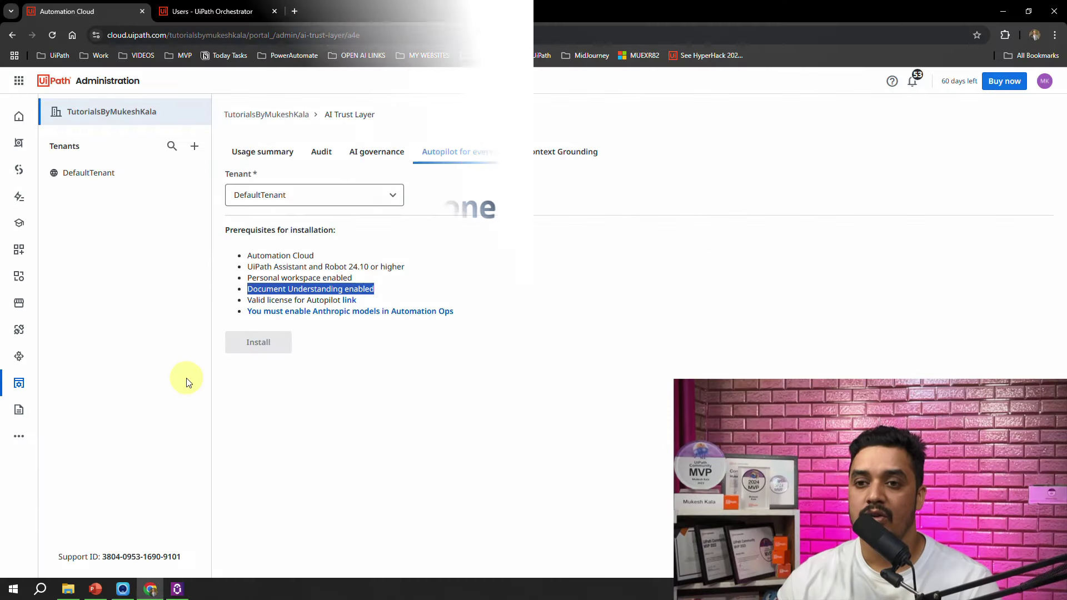
Open the Services page of DefaultTenant in Admin.
click(18, 82)
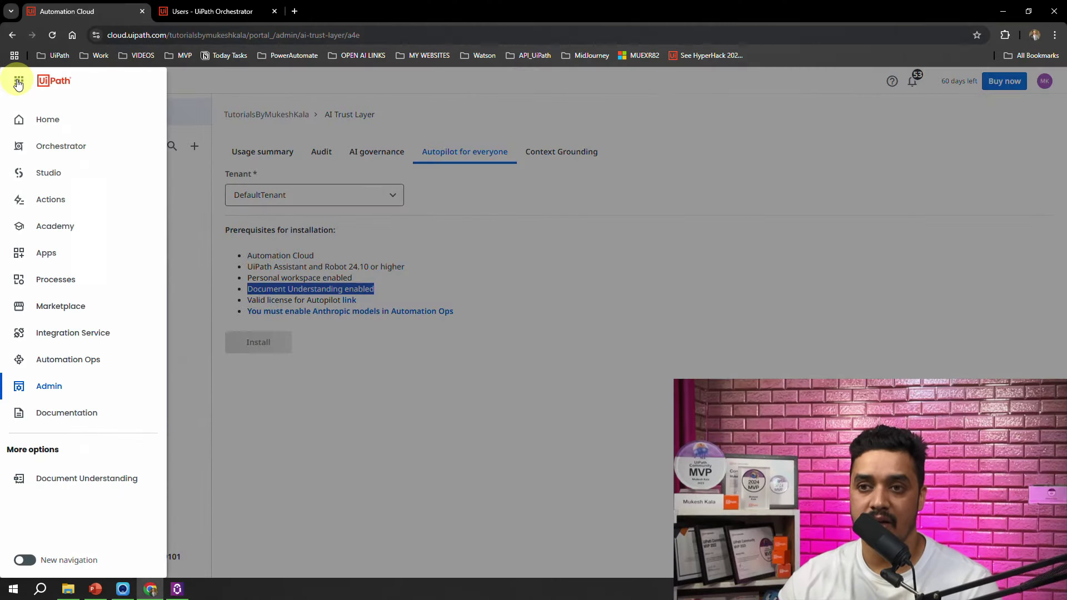
click(48, 385)
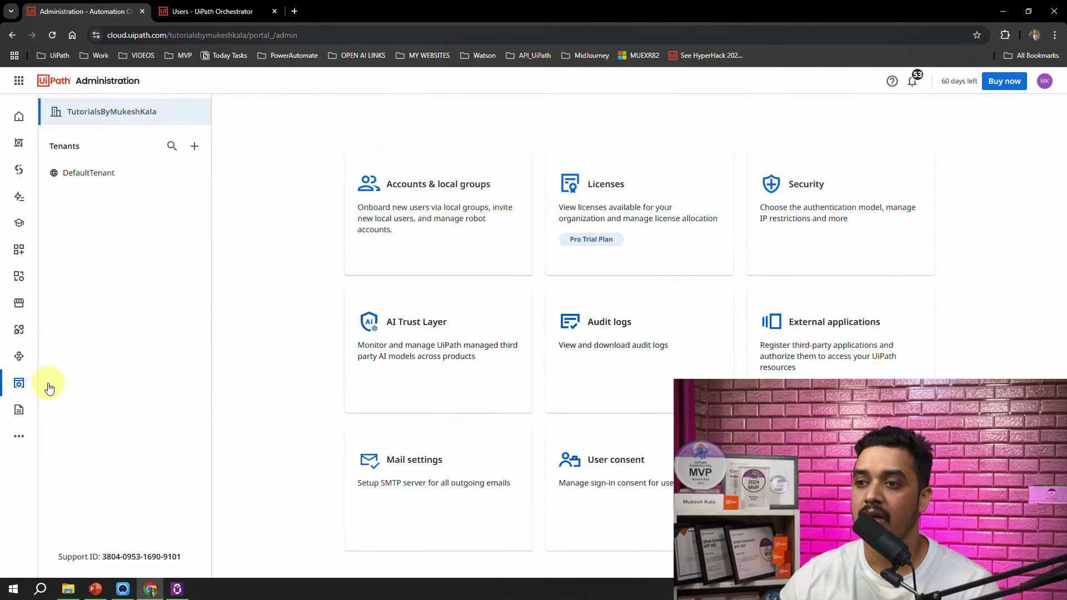
click(84, 178)
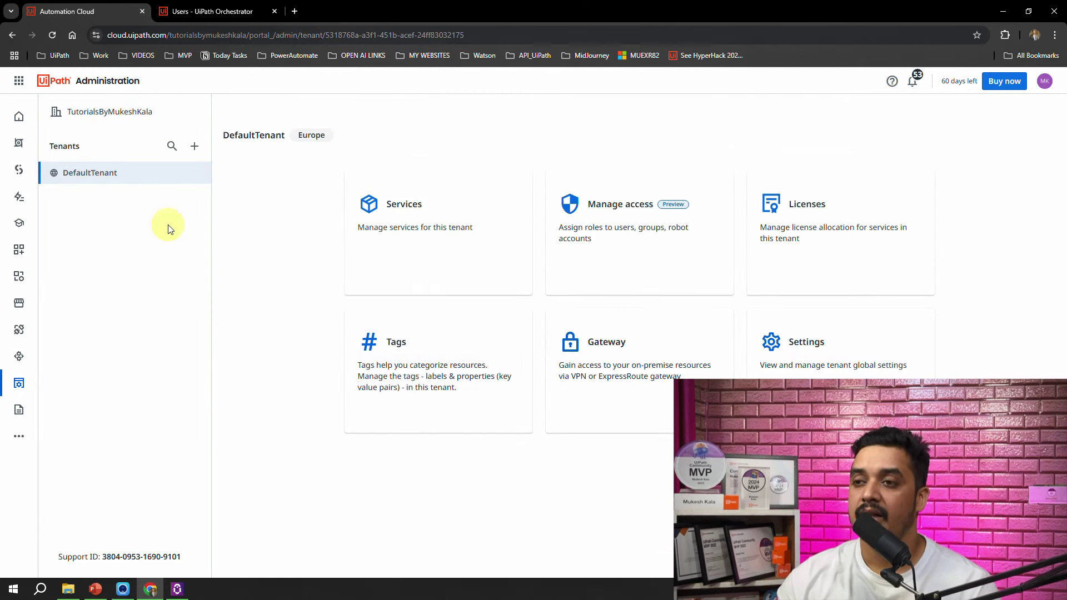
click(445, 214)
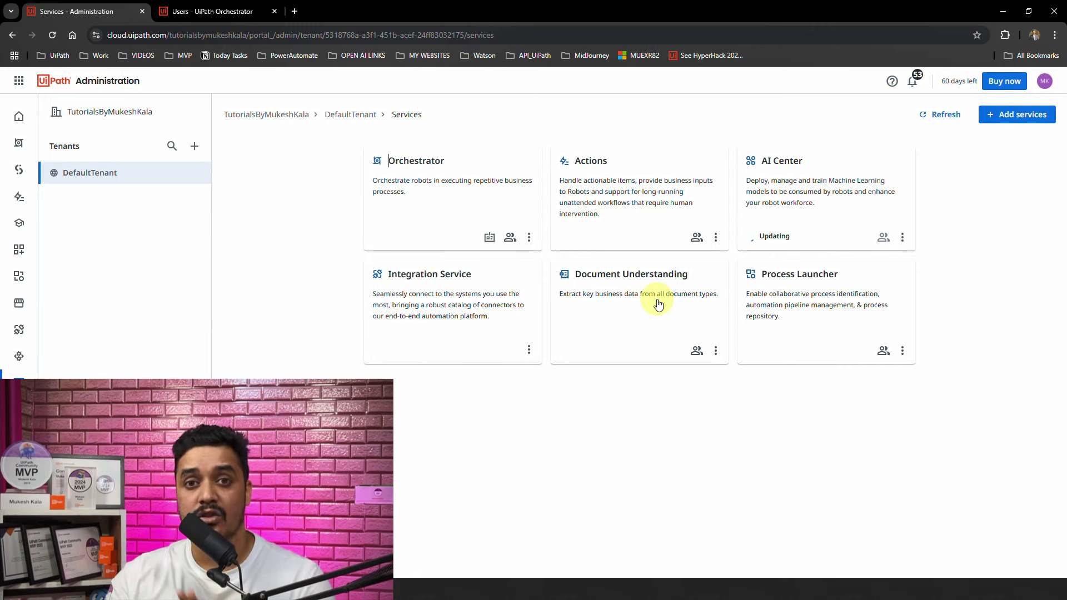
Inspect the services that can be added to DefaultTenant and the available actions for Document Understanding, without adding or changing any service.
click(1014, 115)
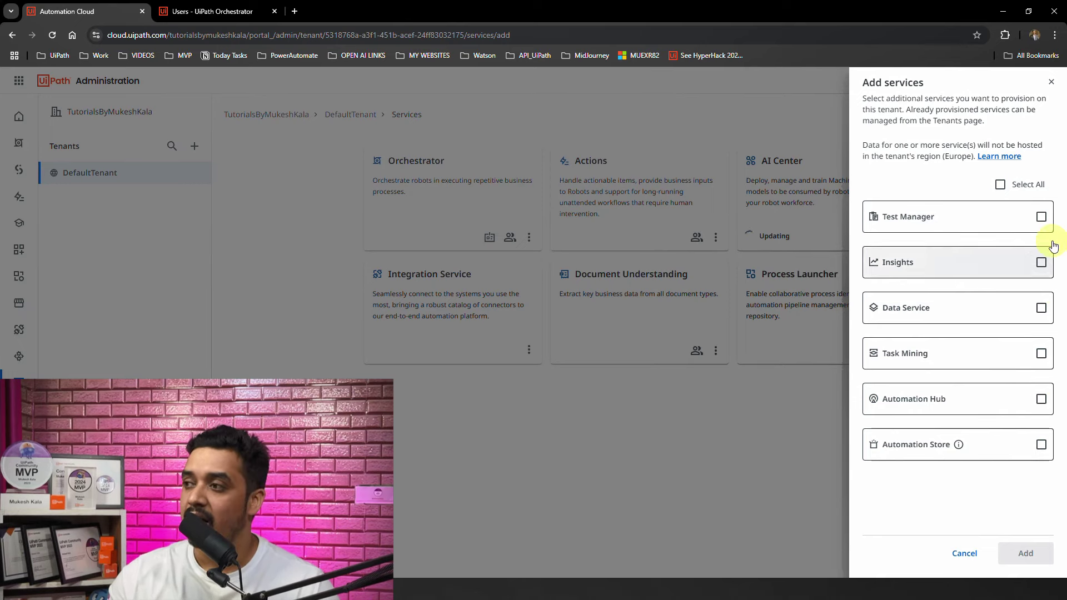
click(834, 532)
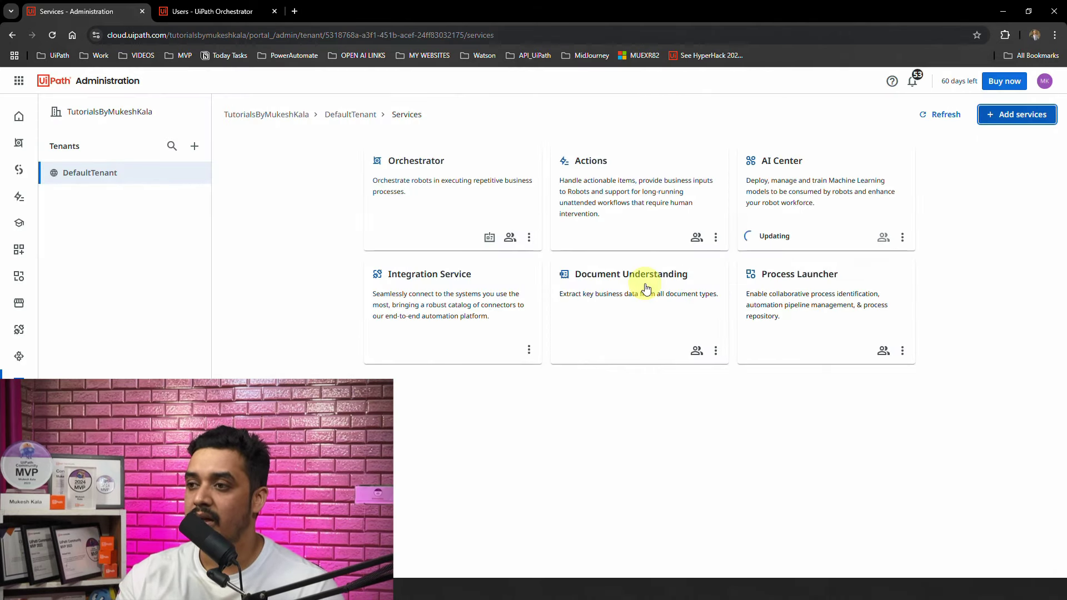
click(717, 356)
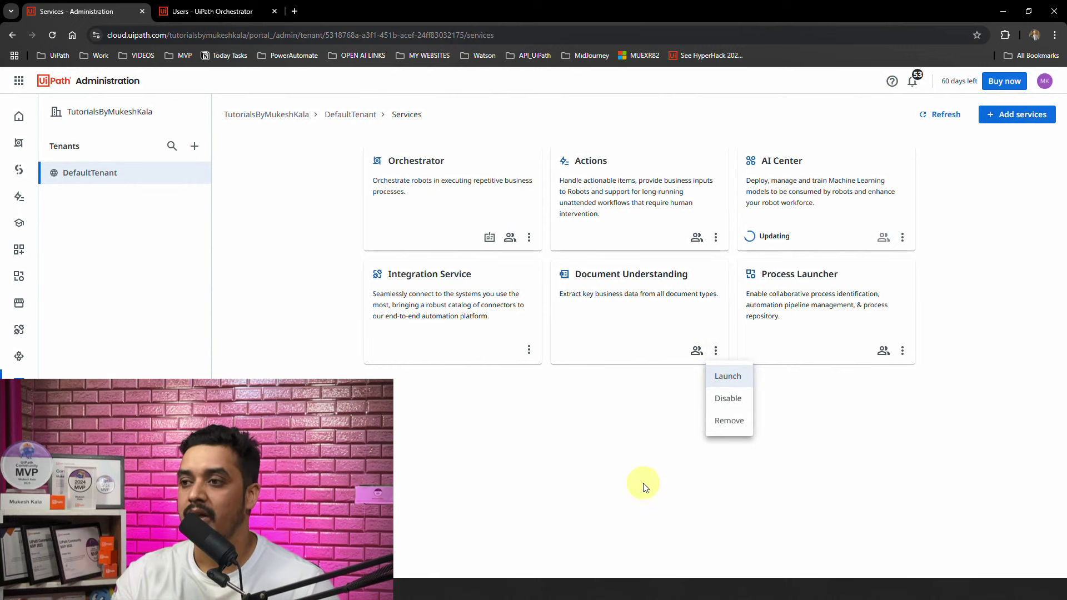
click(547, 465)
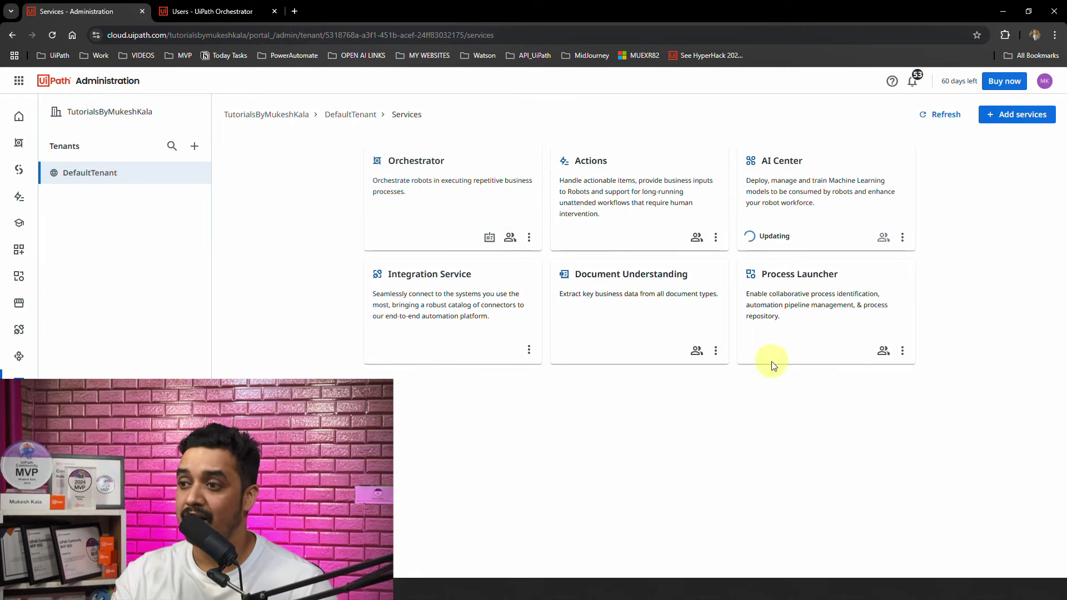
click(1025, 118)
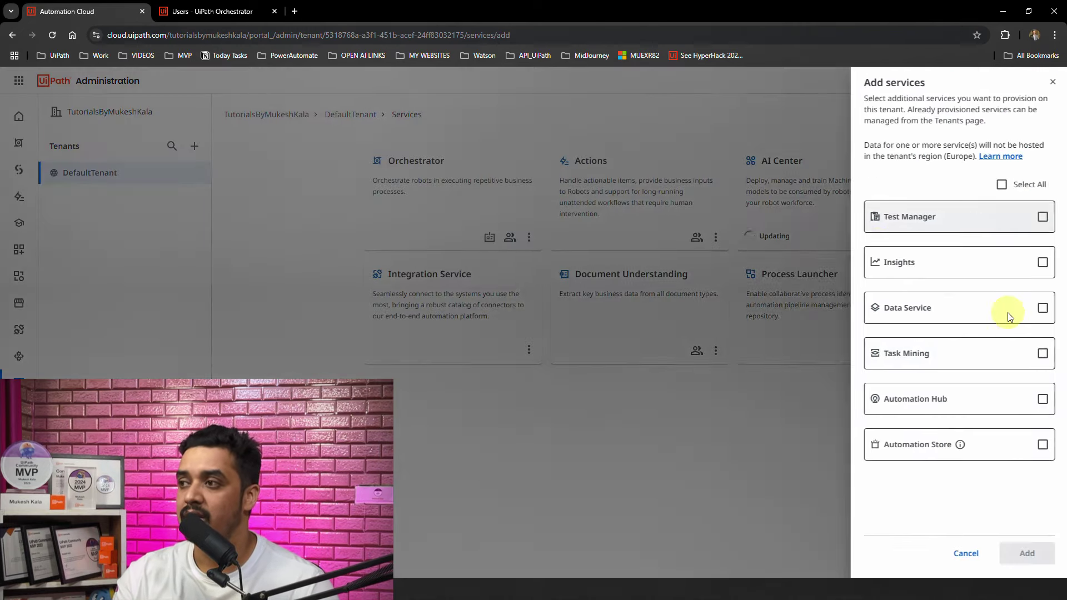
click(965, 554)
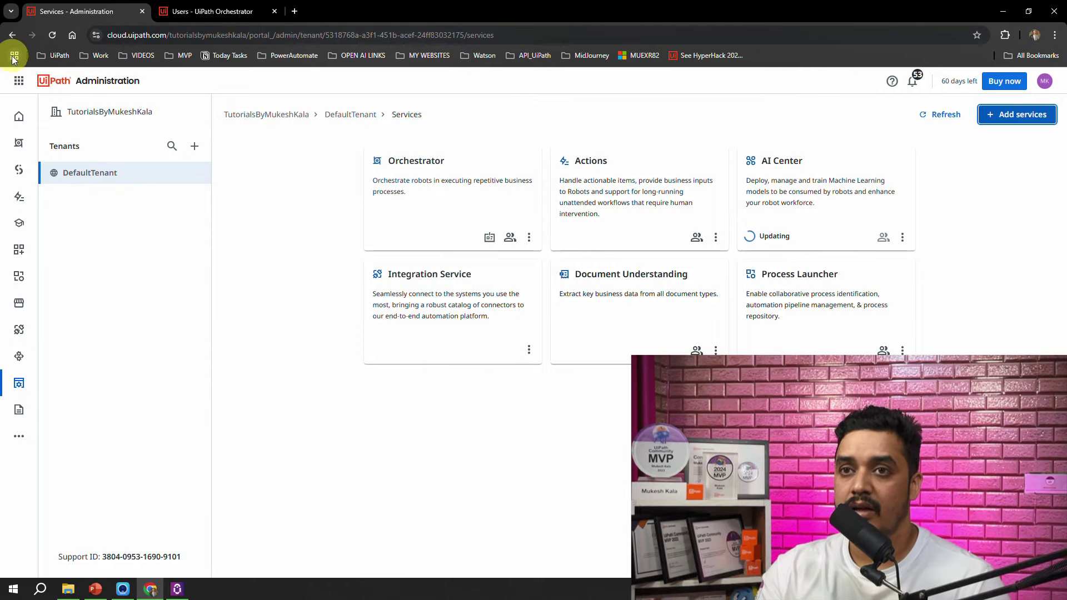
Return to the Autopilot for everyone settings in Admin's AI Trust Layer.
click(19, 84)
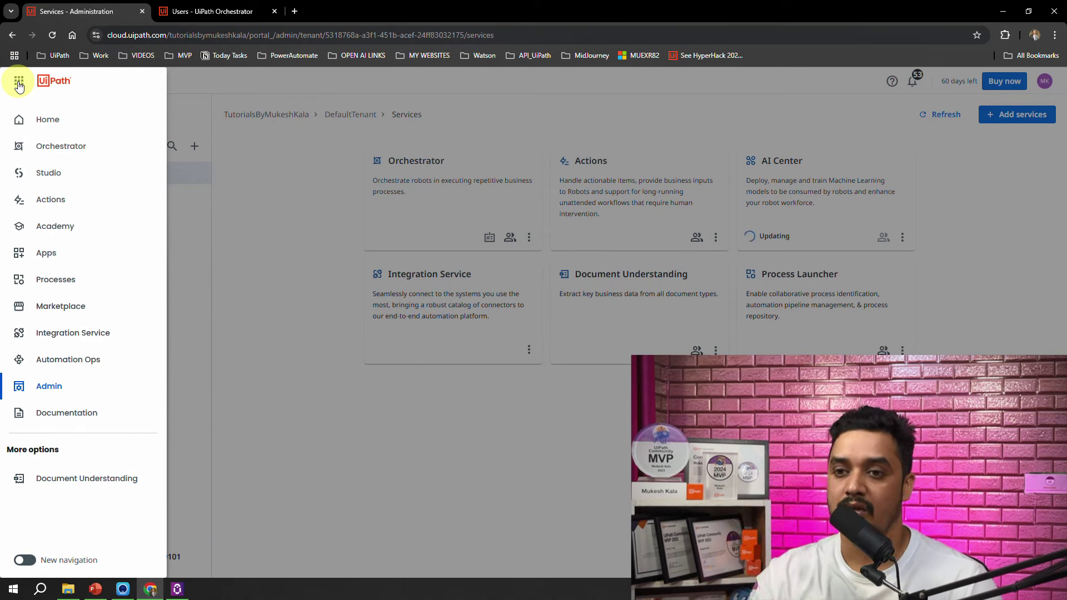
click(54, 386)
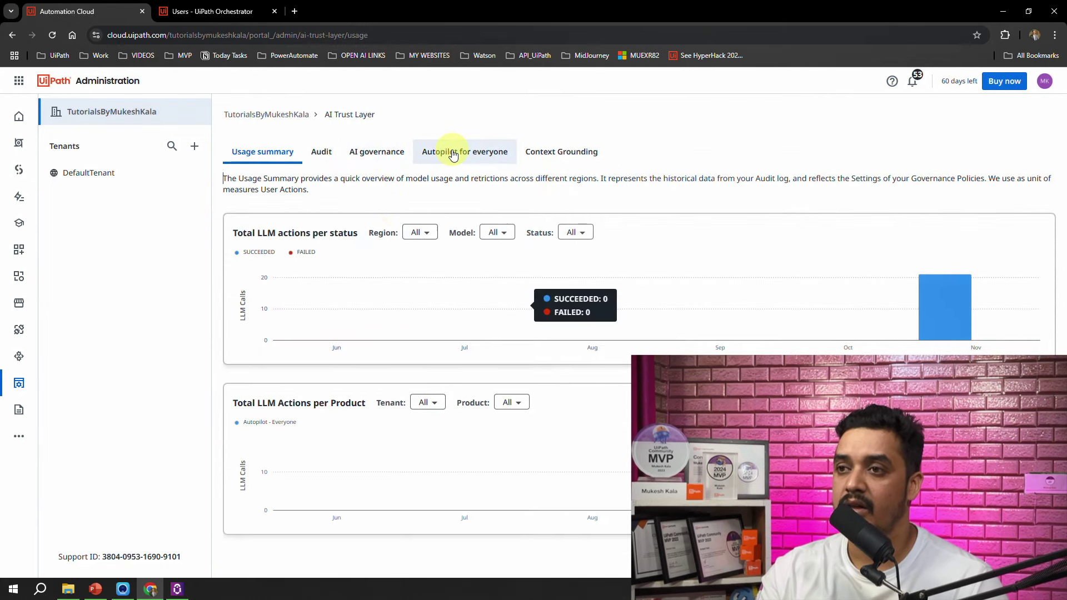
click(454, 155)
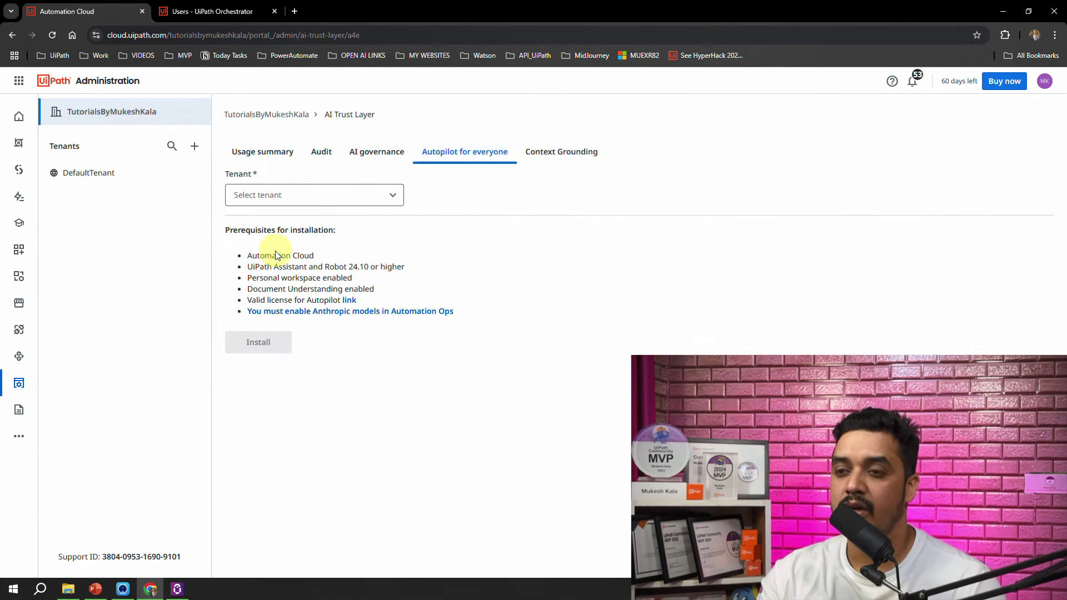
Review the Assistant and Robot version, personal workspace and Document Understanding entries in the Autopilot prerequisites.
drag(266, 254, 352, 267)
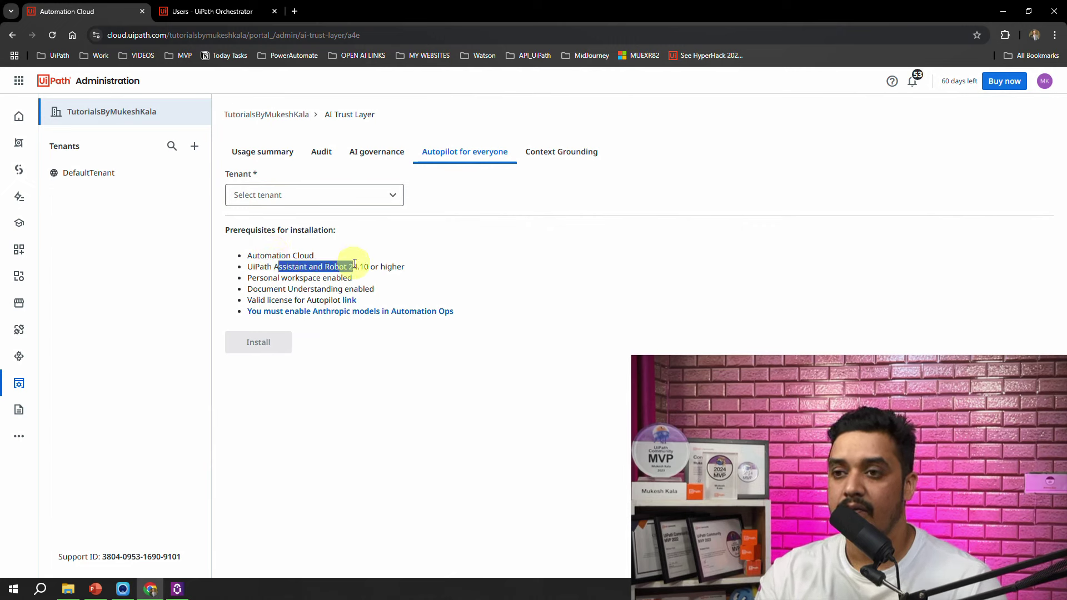
drag(278, 276, 347, 276)
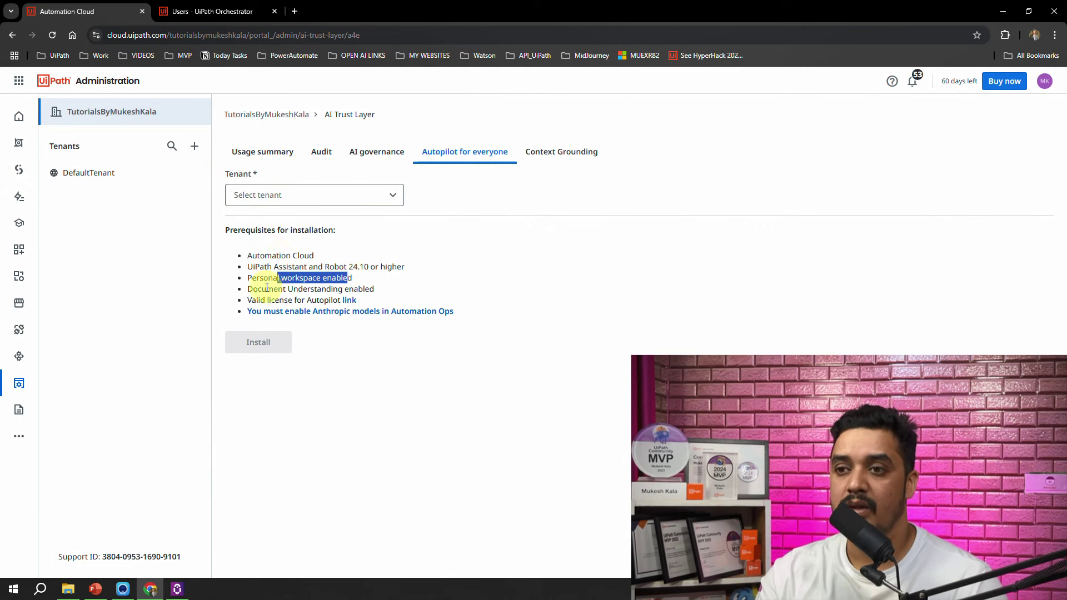
drag(262, 289, 394, 290)
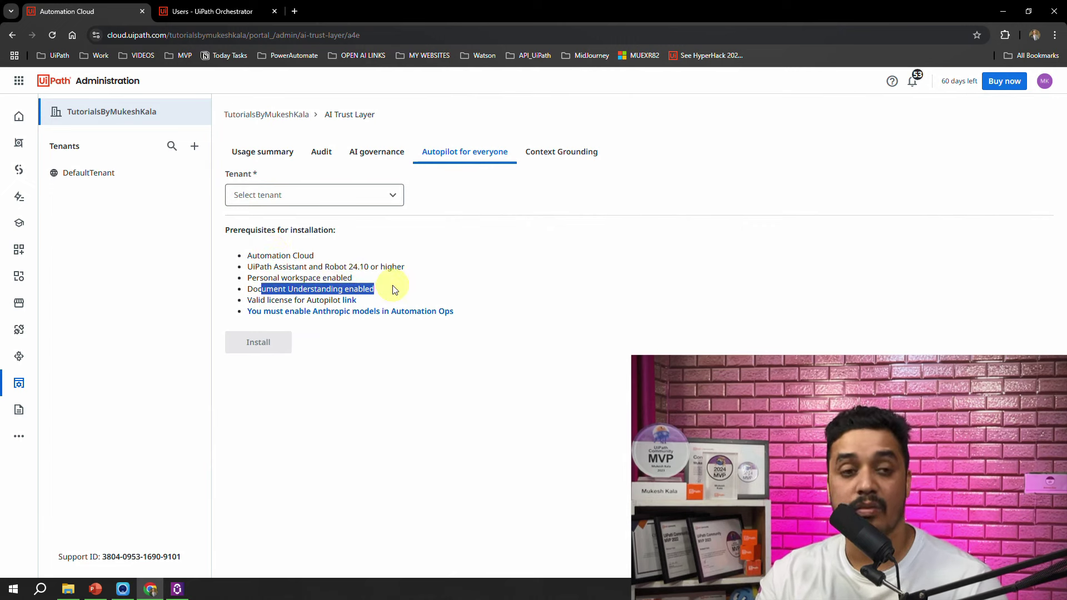
click(365, 382)
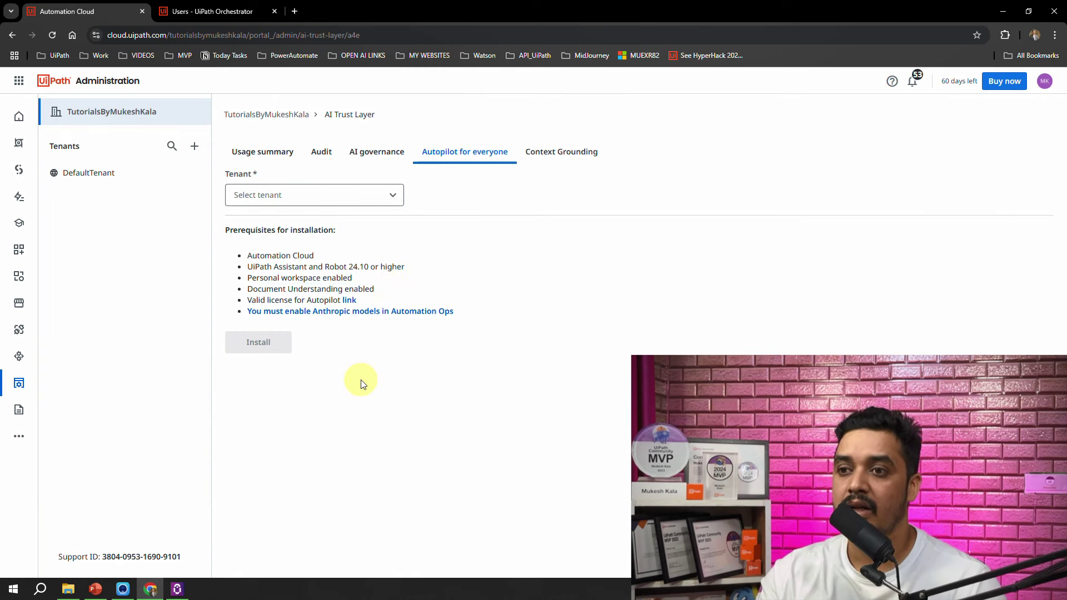
Open Automation Ops from the Anthropic models prerequisite, and select DefaultTenant as the tenant back in the Autopilot for everyone settings.
click(340, 316)
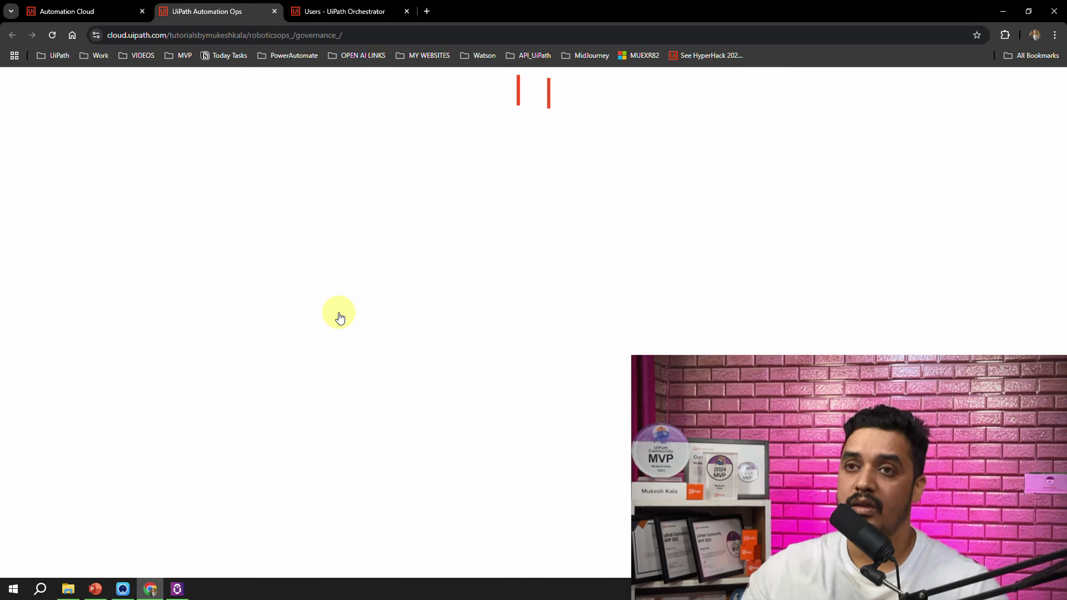
click(55, 12)
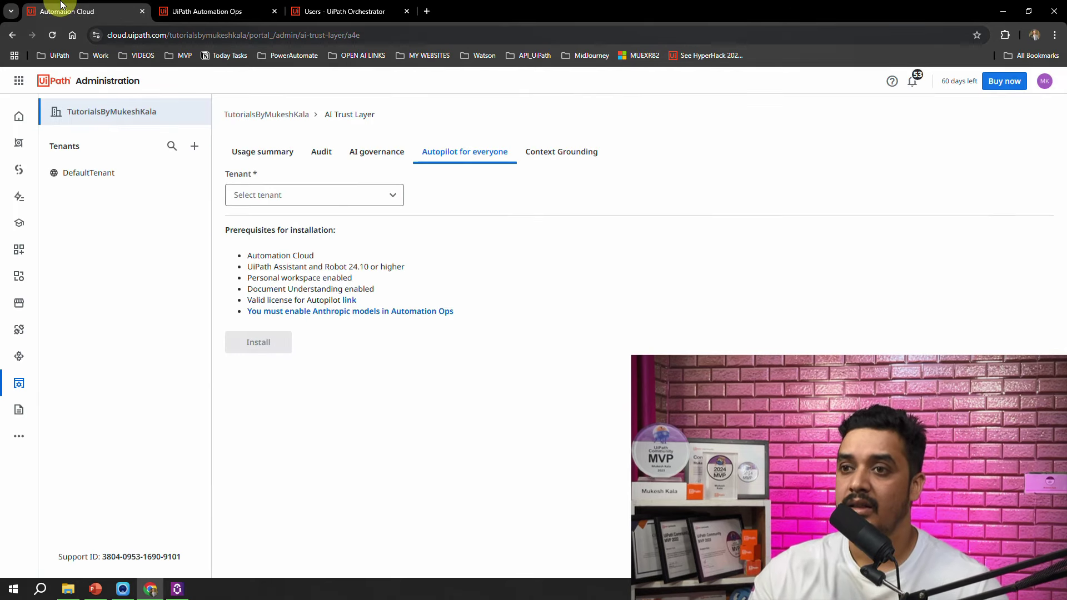
click(285, 200)
click(275, 220)
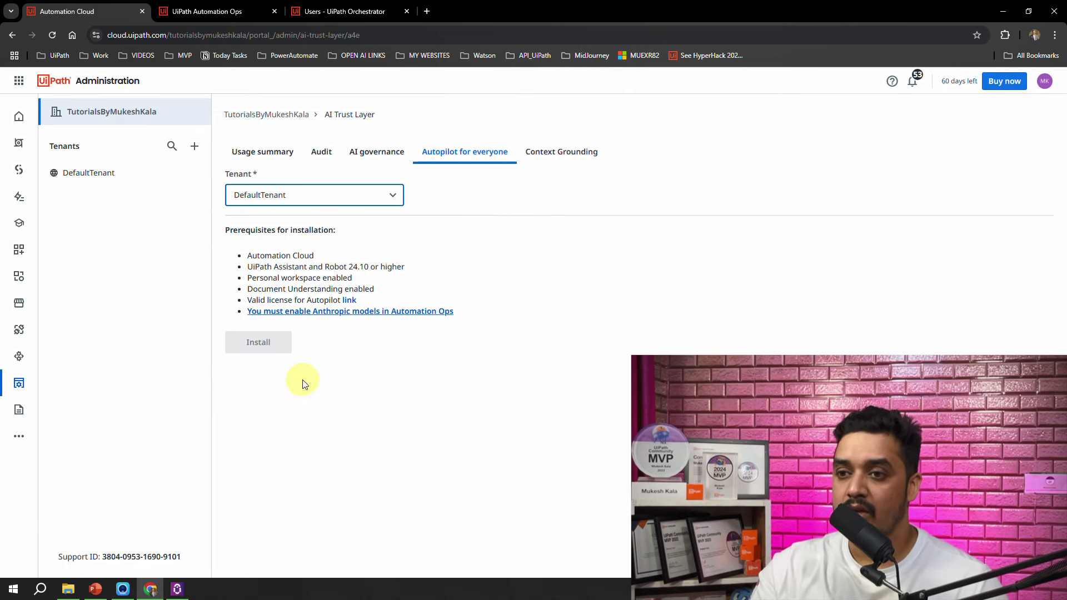
Switch to UiPath Assistant and examine its Autopilot welcome page.
click(178, 591)
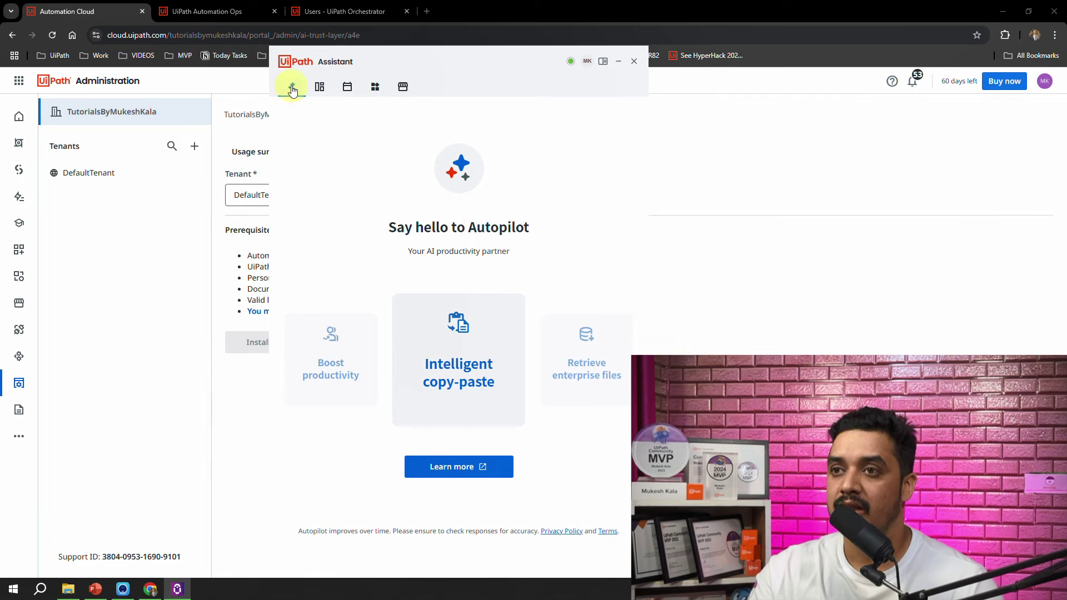
double_click(398, 228)
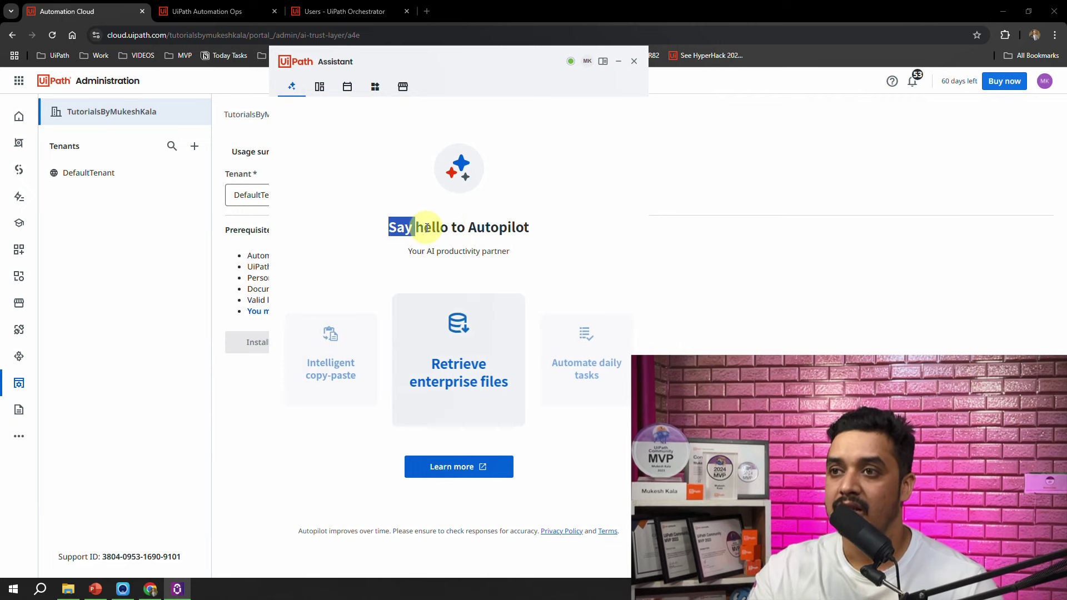
drag(427, 228, 535, 231)
click(556, 245)
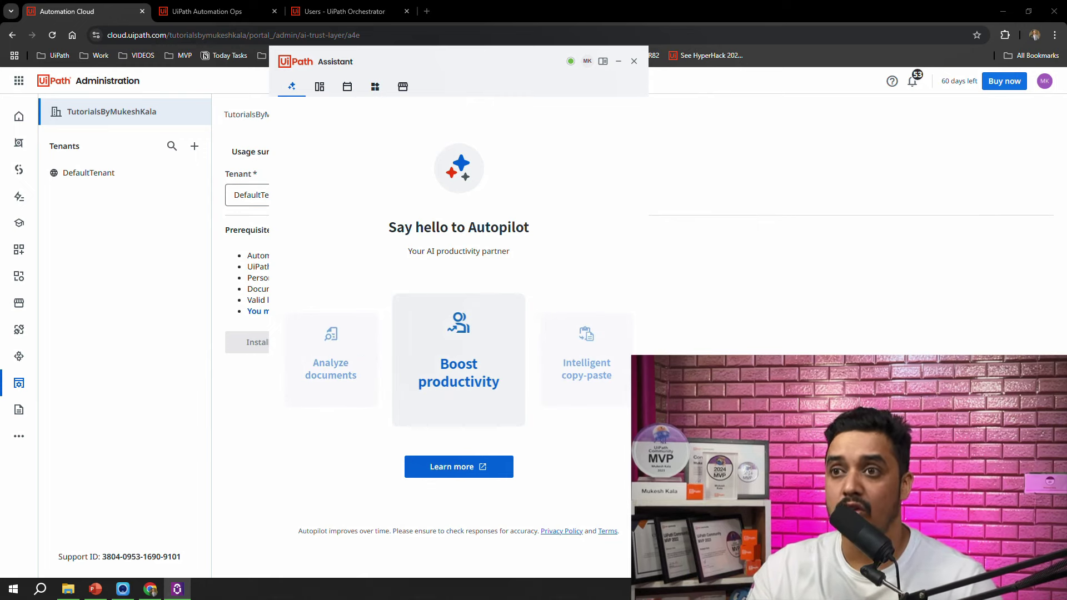
In Automation Ops, add a governance policy named AP_TrustLayer for the AI Trust Layer product.
click(193, 61)
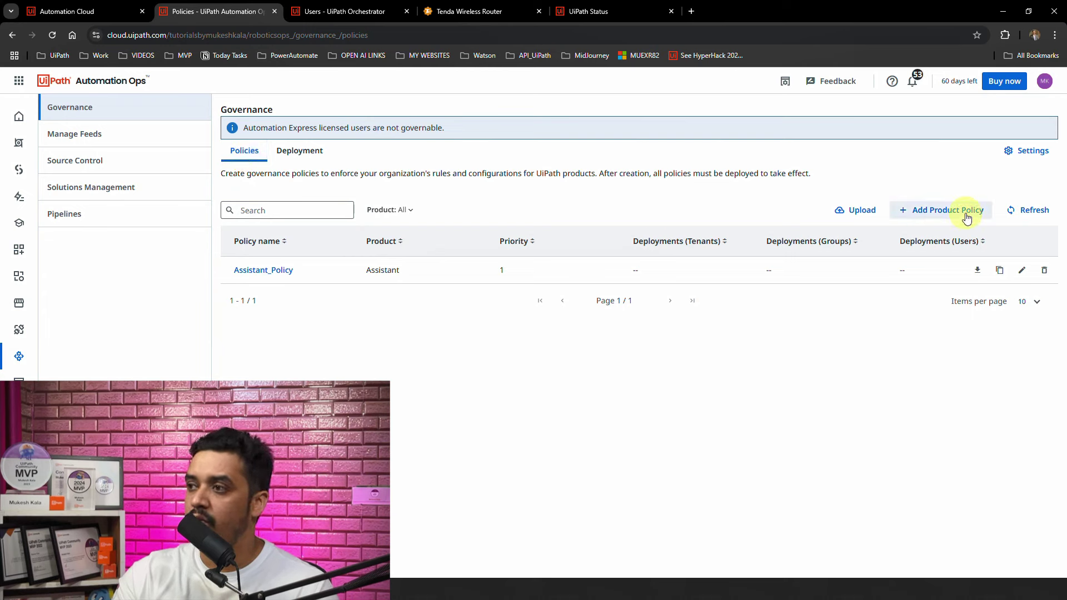
click(928, 217)
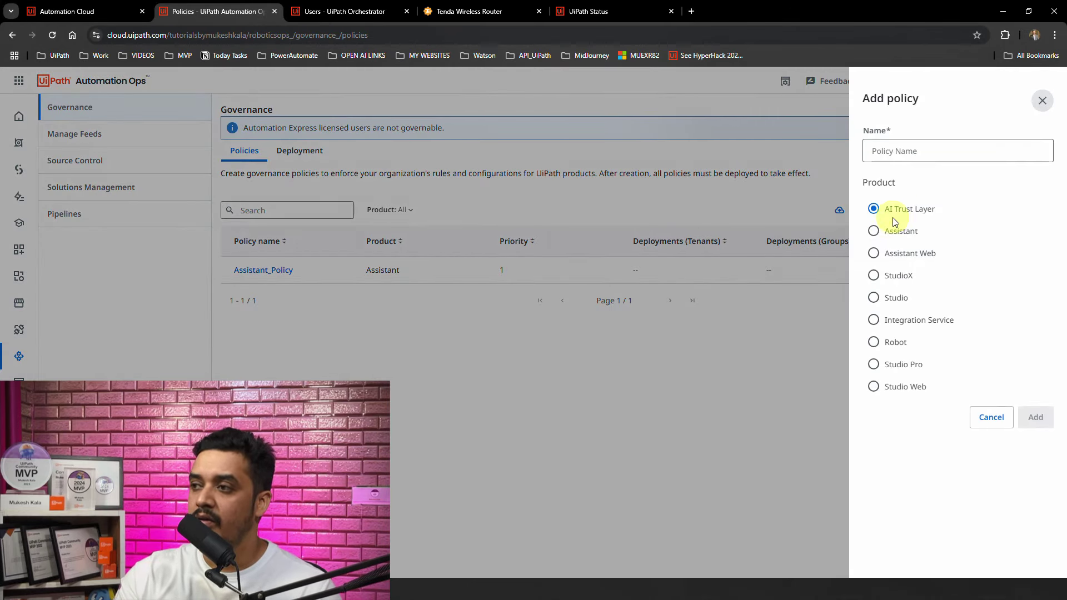
click(908, 234)
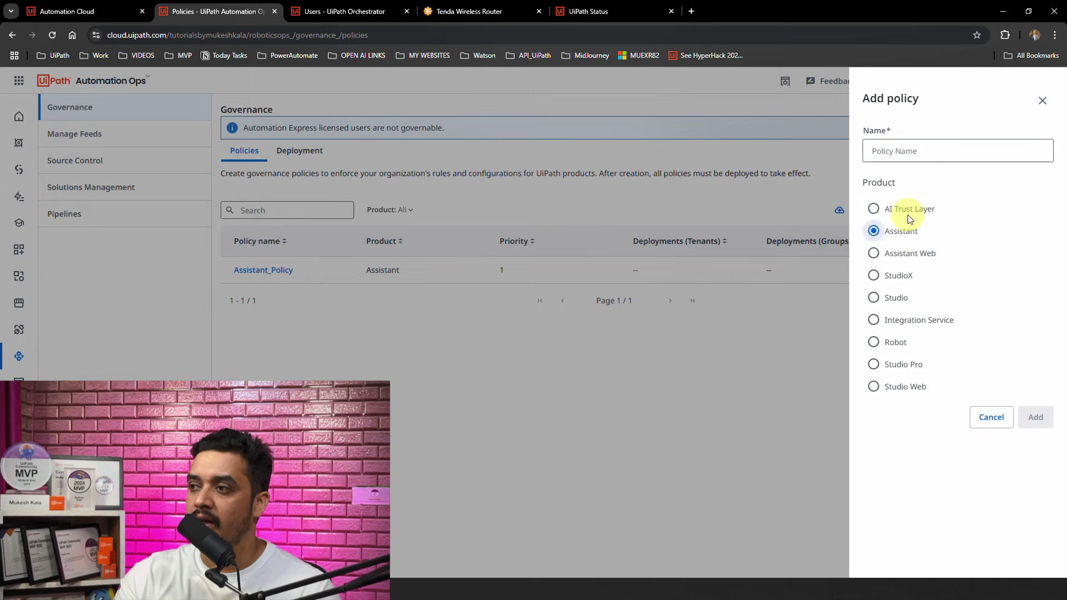
click(905, 153)
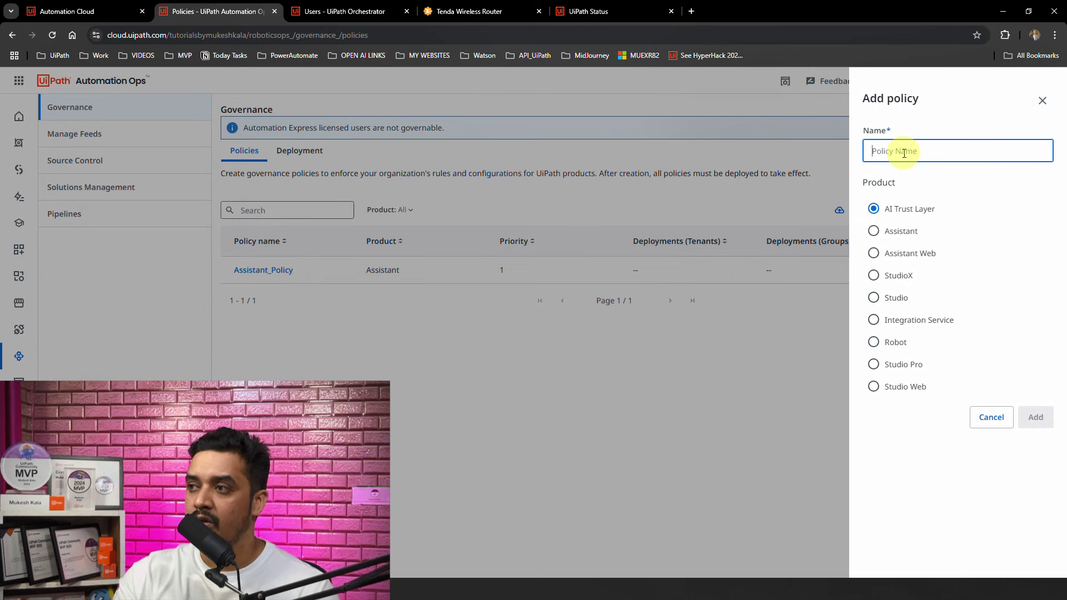
text(AP)
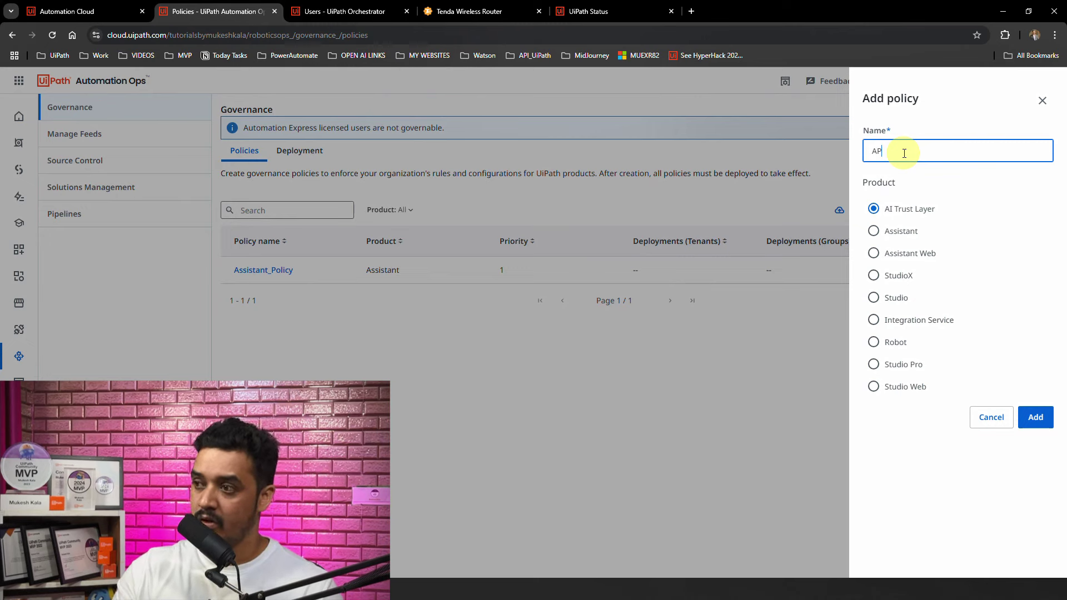
text(_)
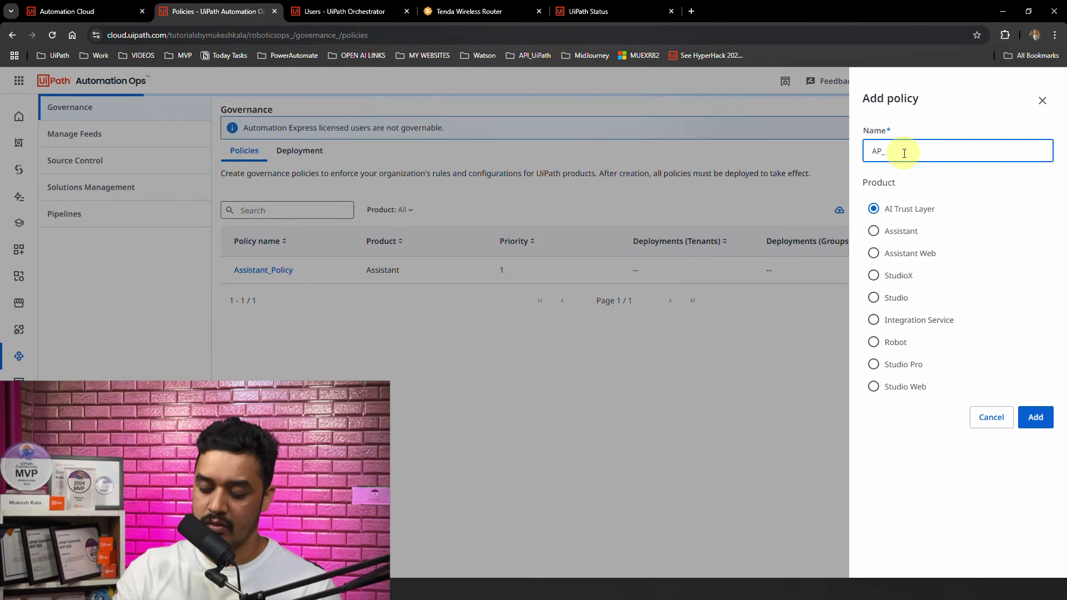
text(TRust)
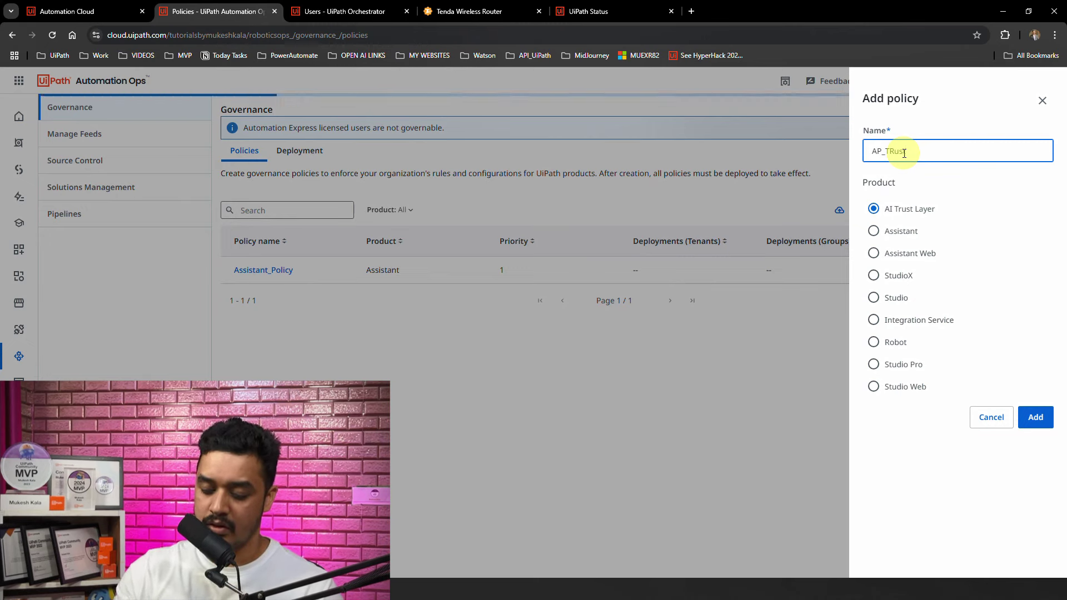
text(Layer)
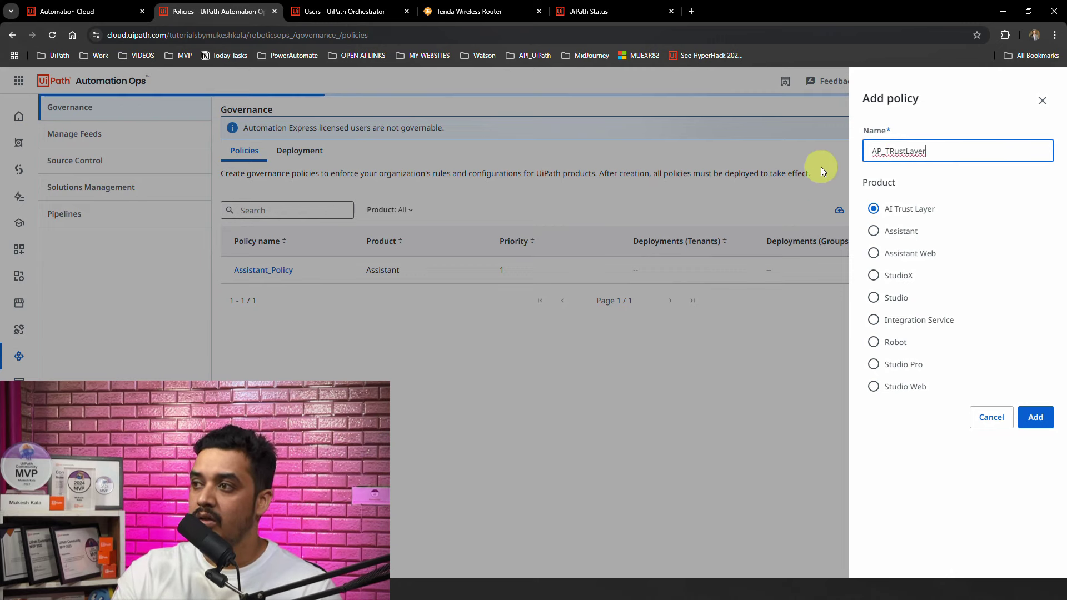
click(896, 153)
key(BackSpace)
text(r)
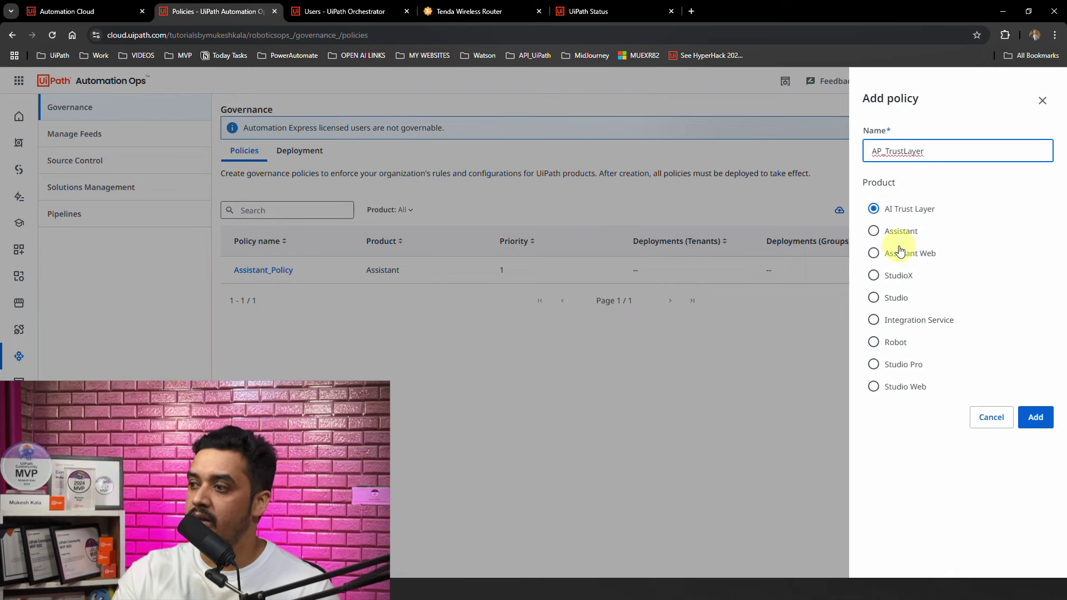
click(1037, 417)
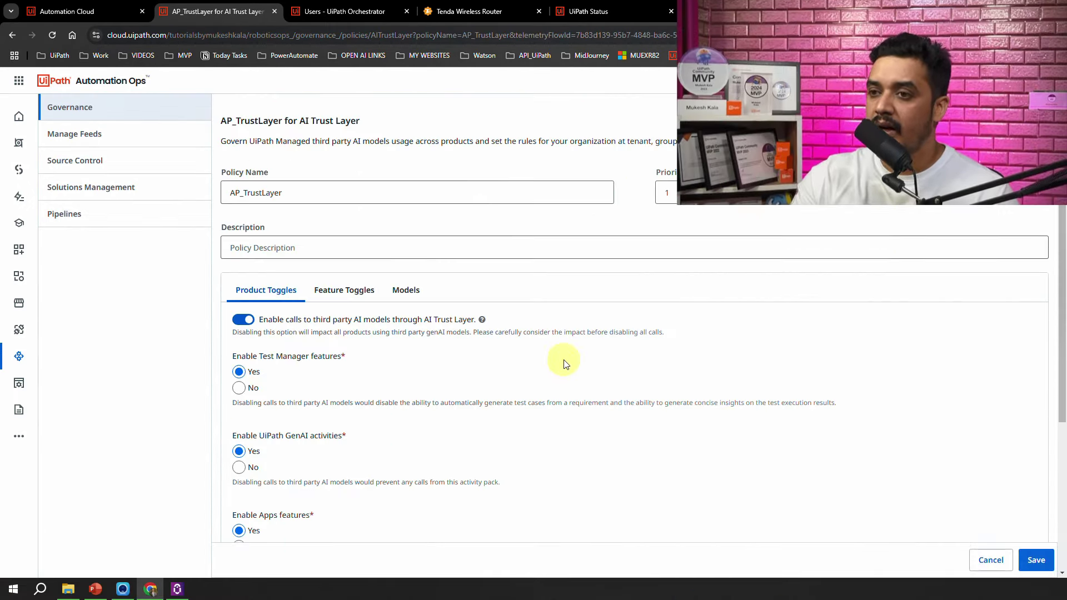
Review the policy's product and feature toggles, enable the Anthropic models in AP_TrustLayer, and save the policy.
scroll(470, 342, down, 1)
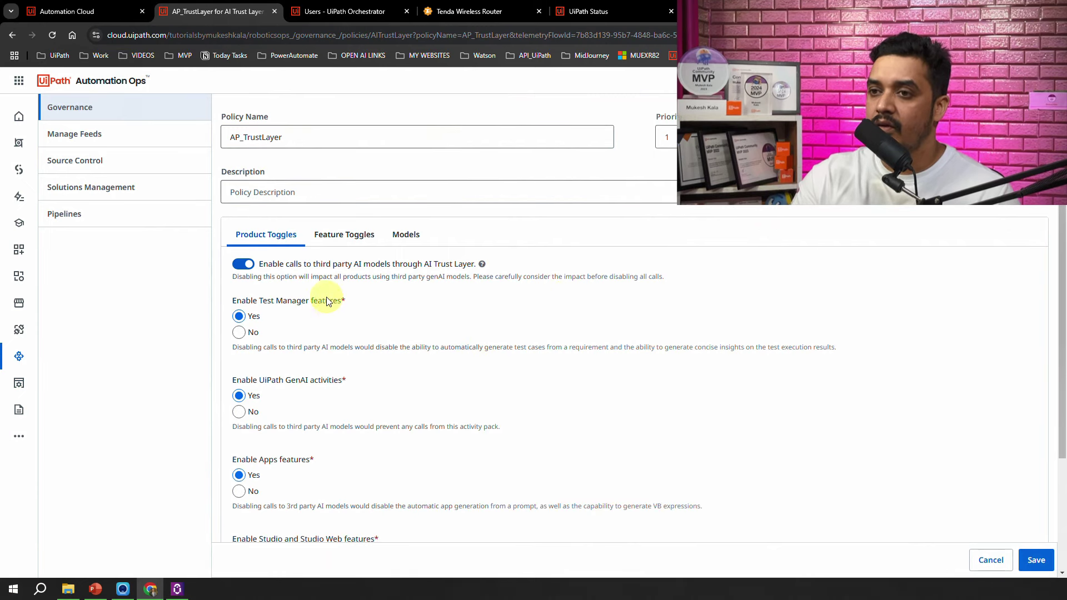
click(339, 244)
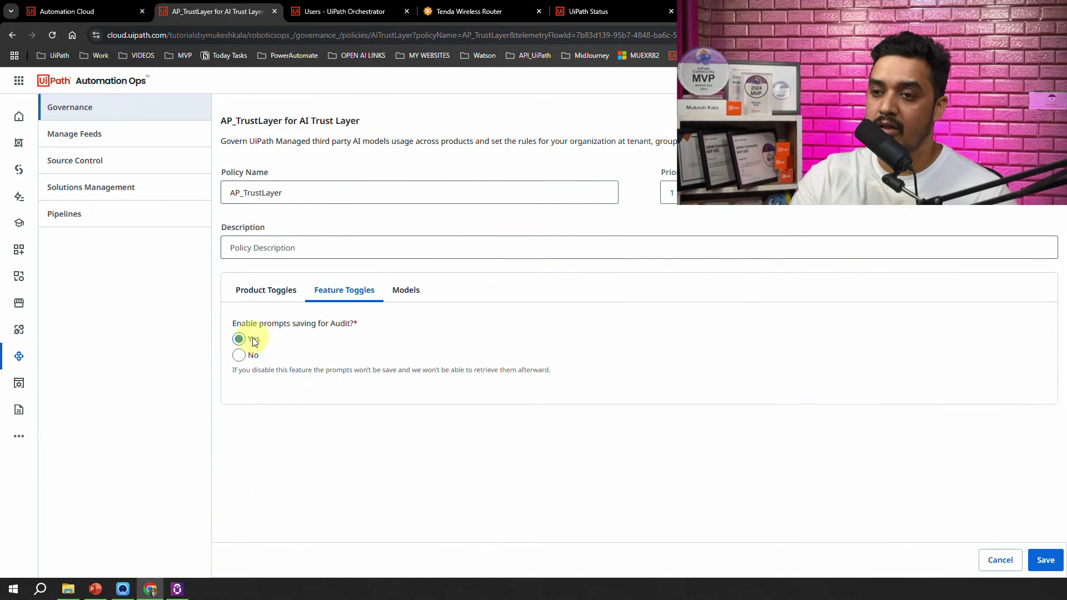
click(413, 299)
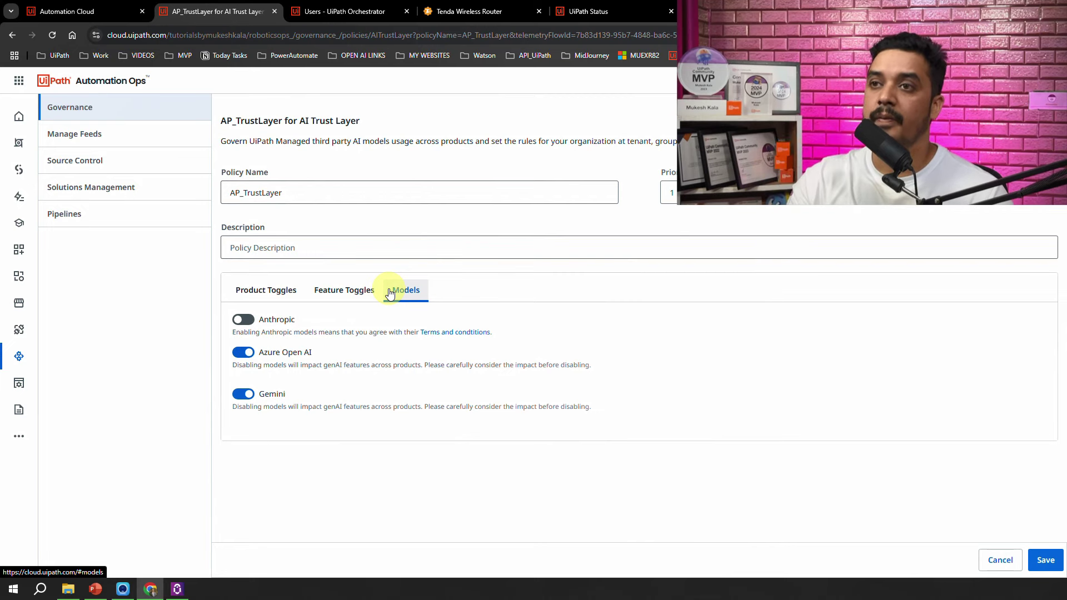
click(83, 11)
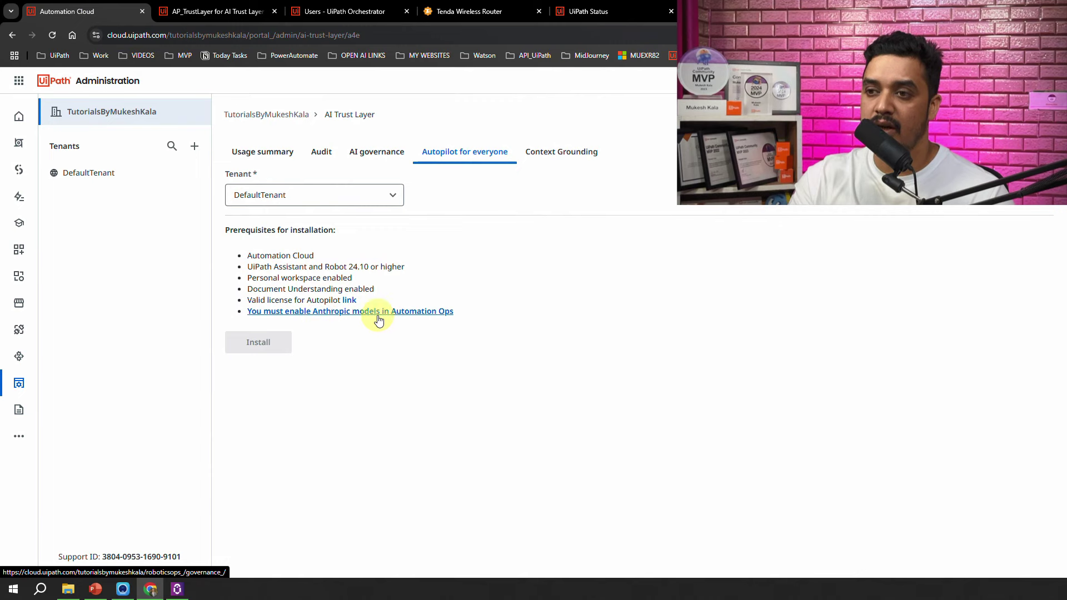
click(223, 11)
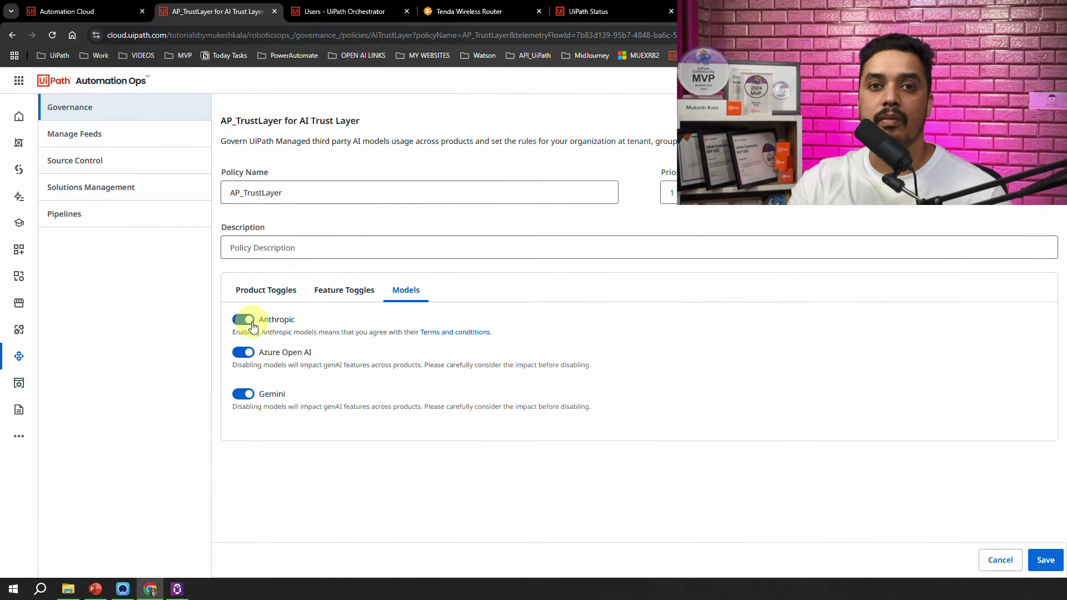
click(1046, 562)
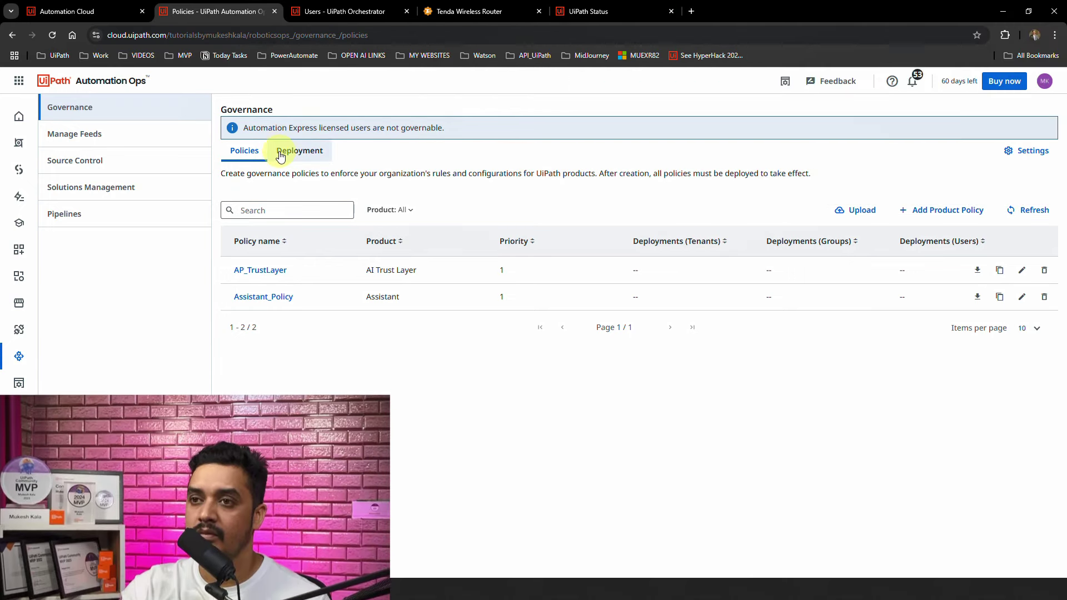
Deploy AP_TrustLayer as the AI Trust Layer product policy for DefaultTenant under No License, and save the deployment.
click(283, 156)
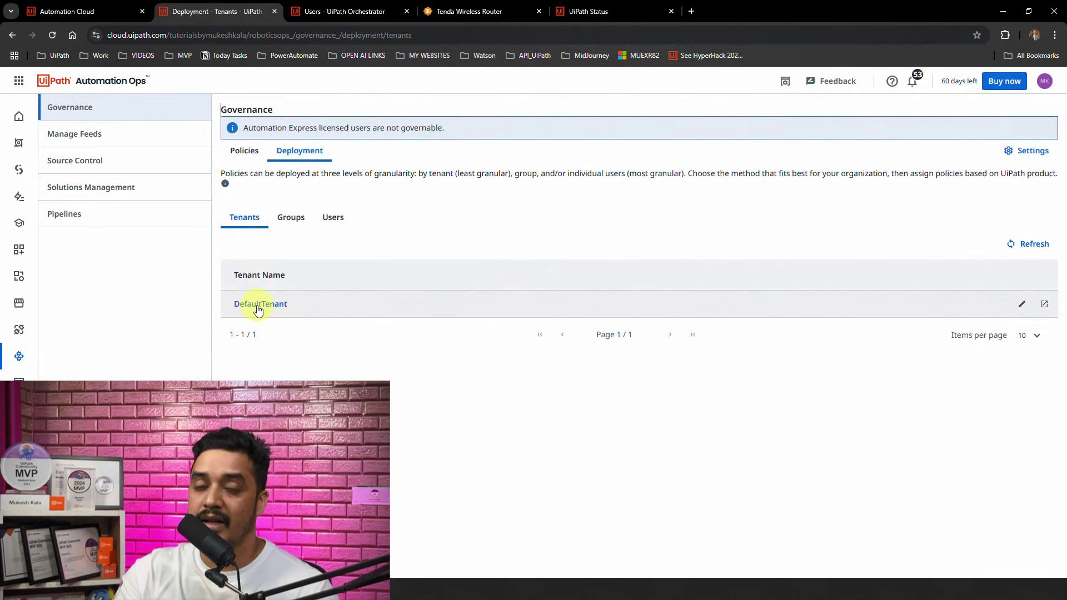
click(1022, 304)
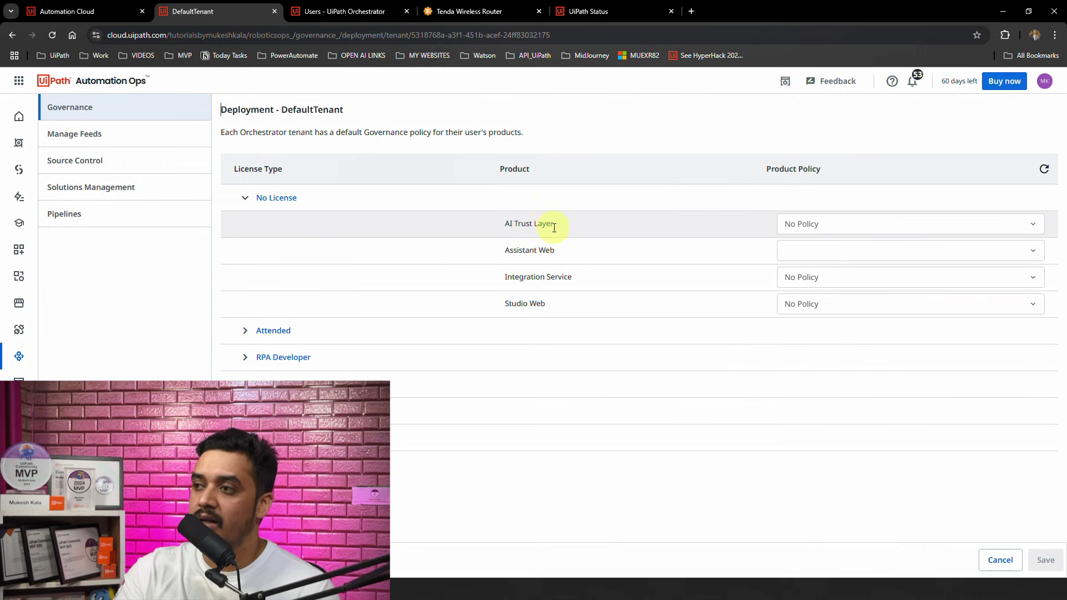
click(977, 225)
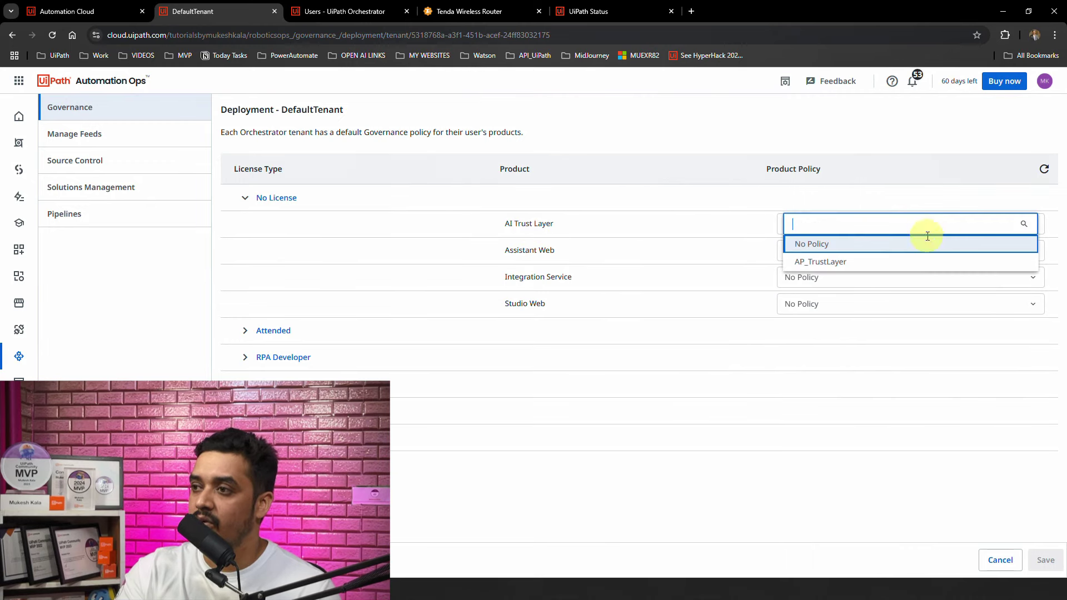
click(836, 267)
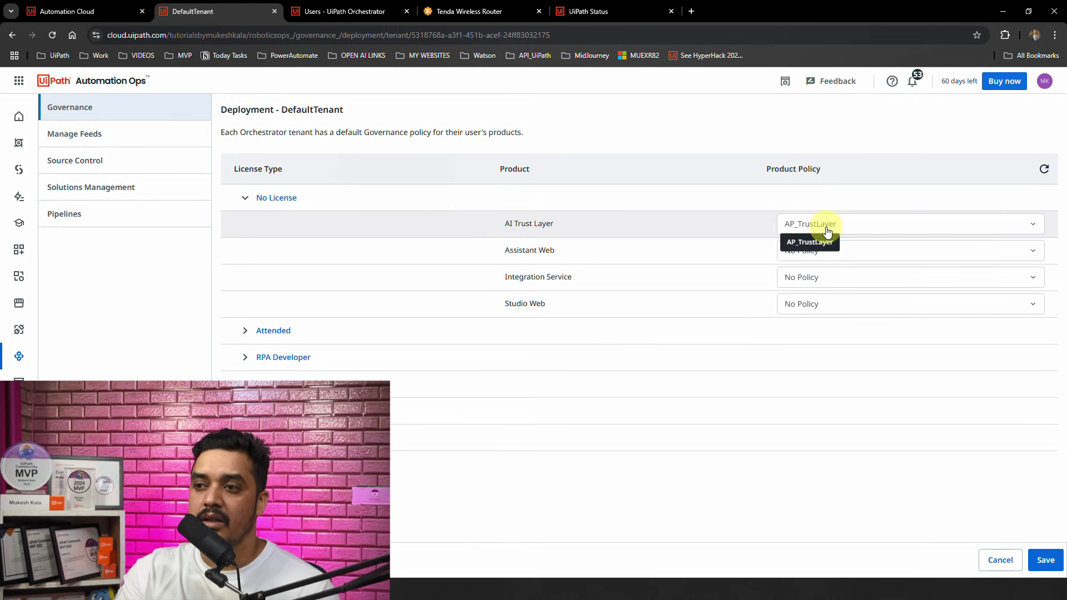
click(1045, 561)
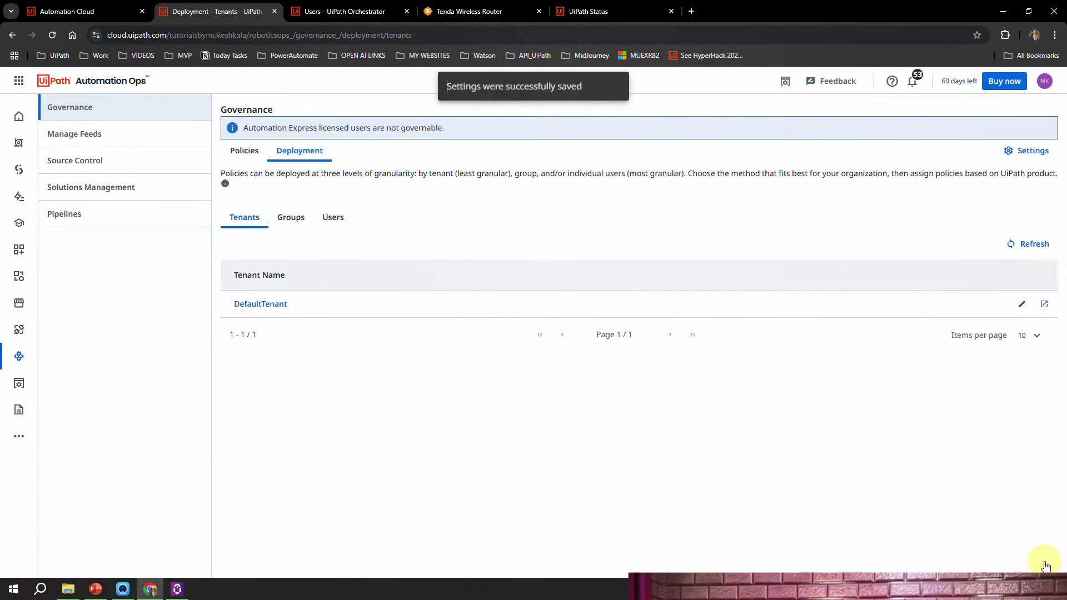
Return to the Autopilot for everyone settings in Administration, reselect DefaultTenant, and reload the page.
click(123, 4)
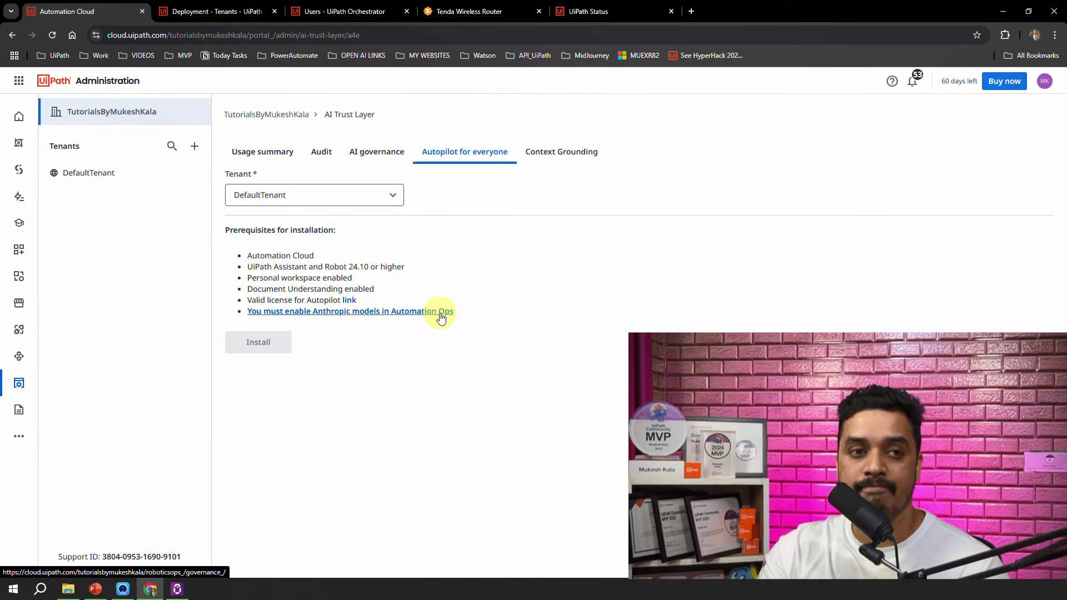
click(341, 198)
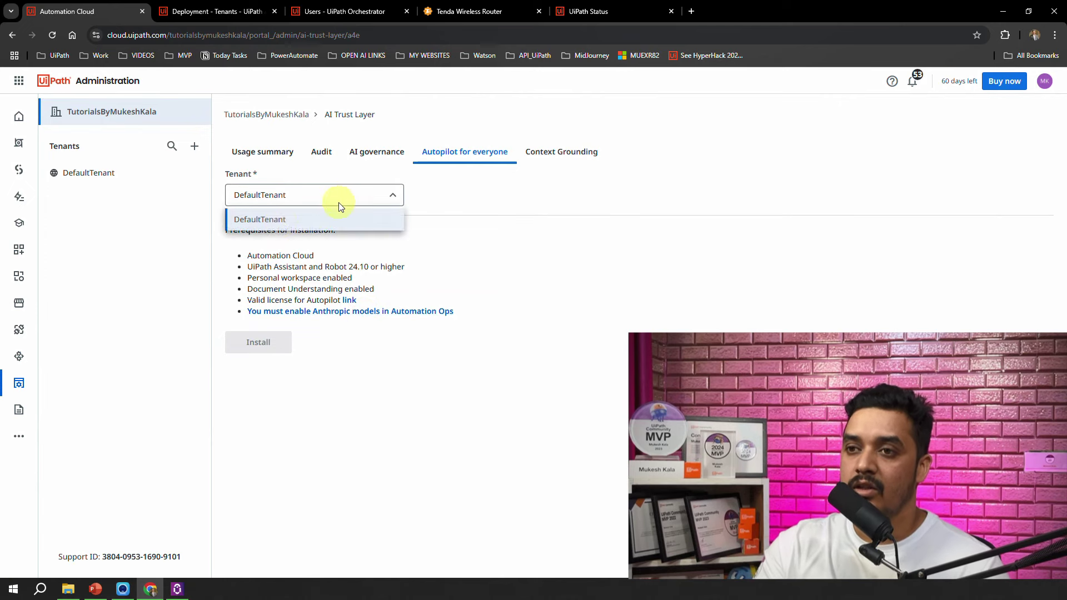
click(283, 226)
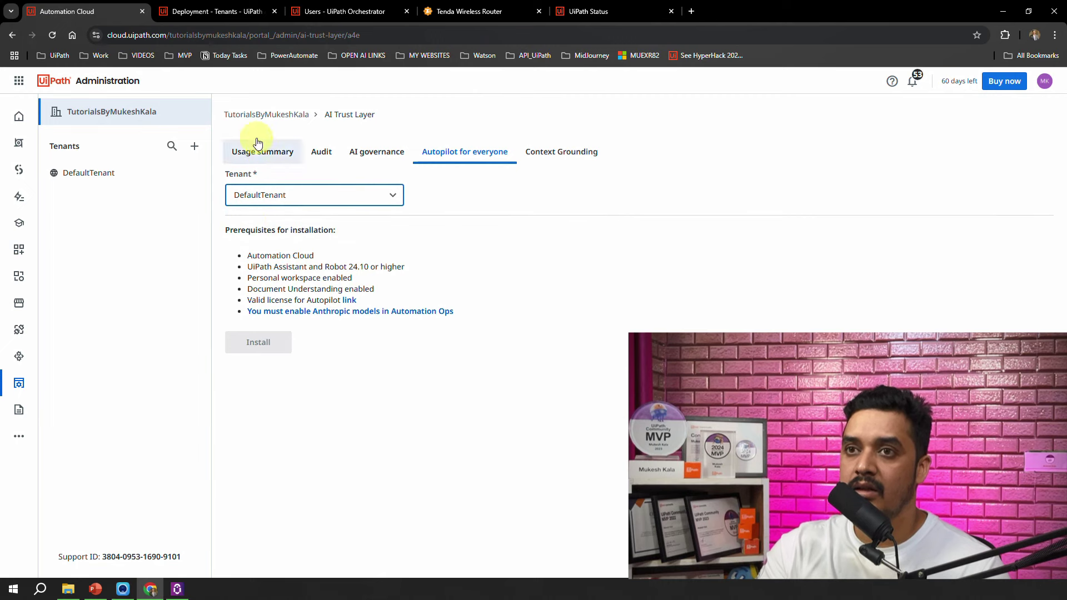
click(382, 39)
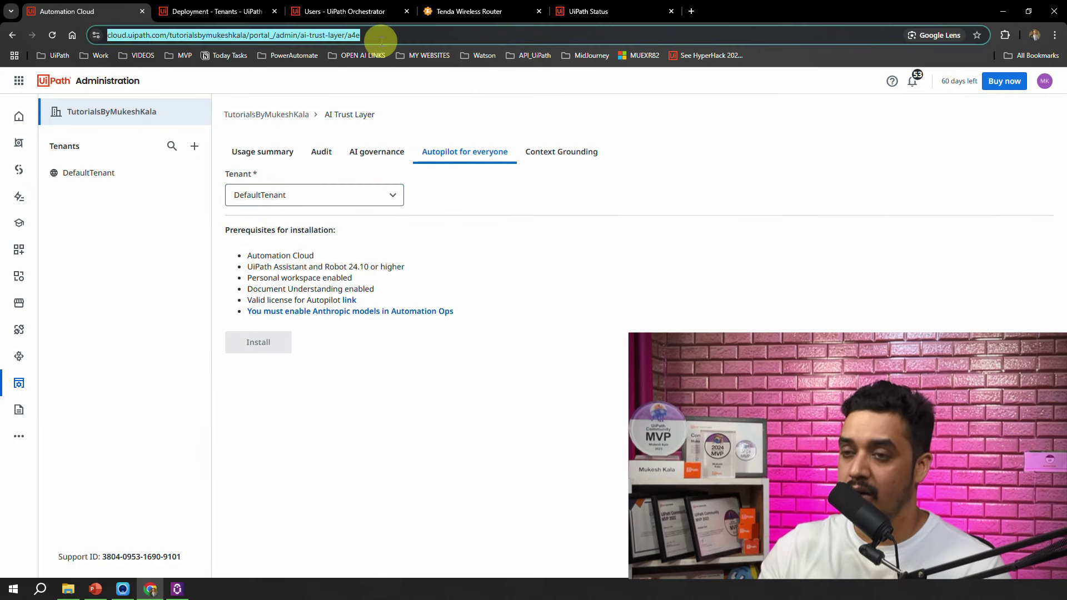
key(Return)
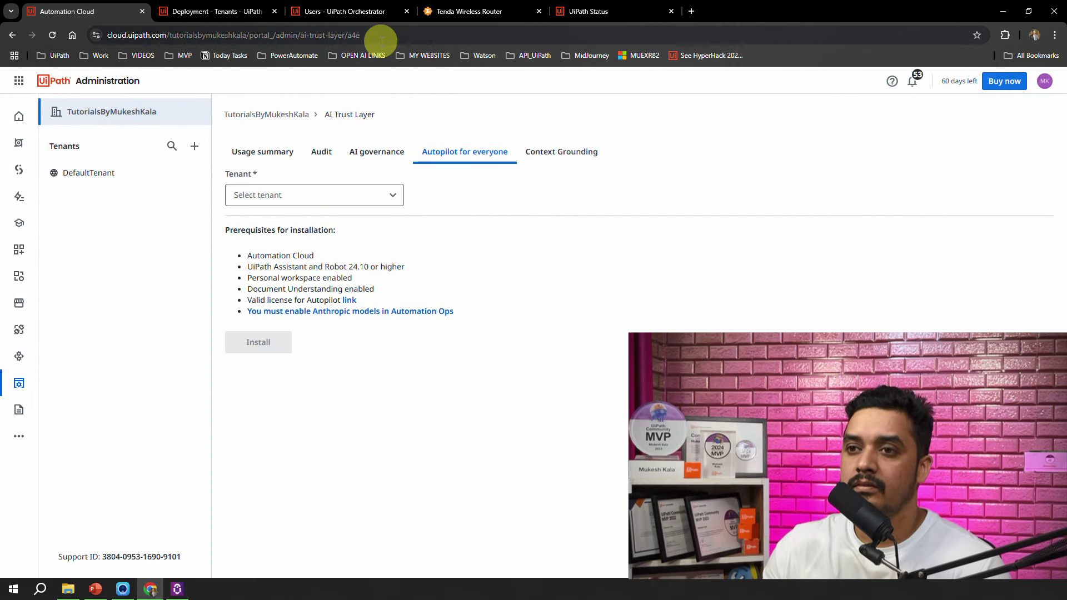
Select DefaultTenant as the tenant and install Autopilot for everyone on it.
click(321, 195)
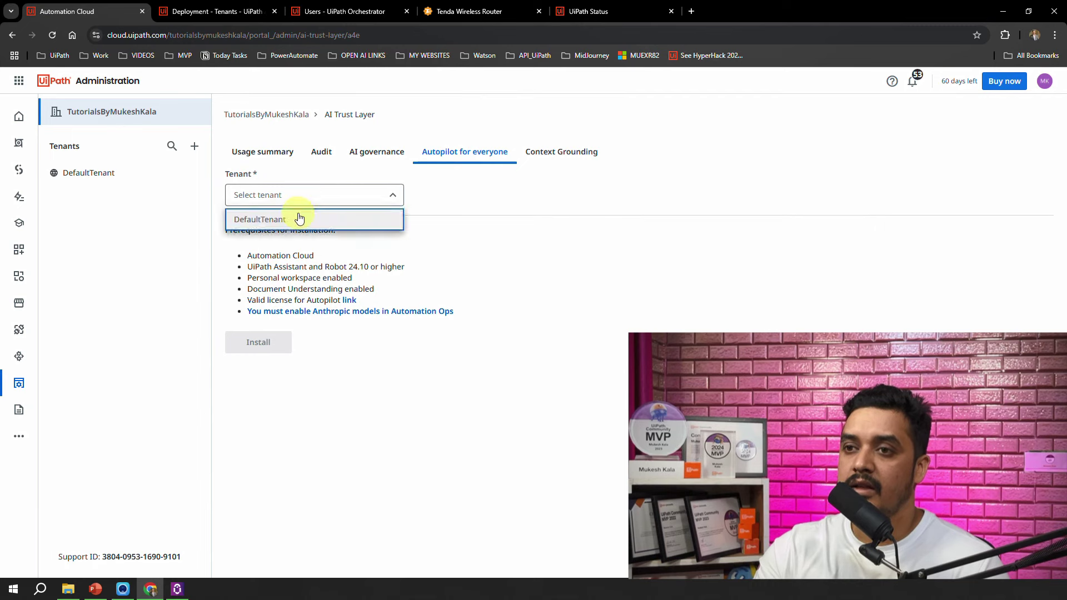
click(299, 218)
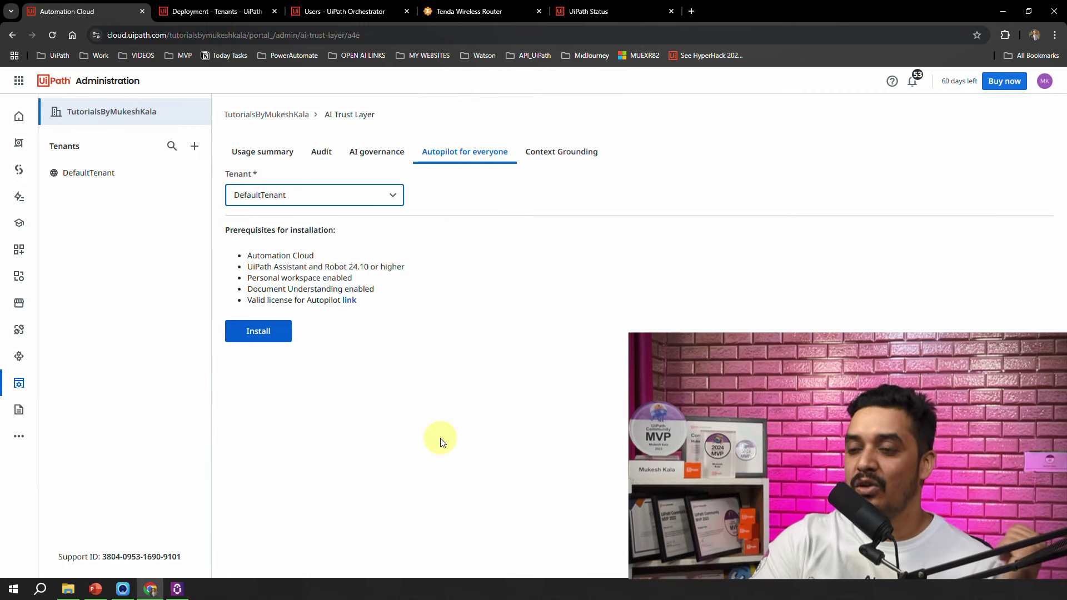
click(254, 337)
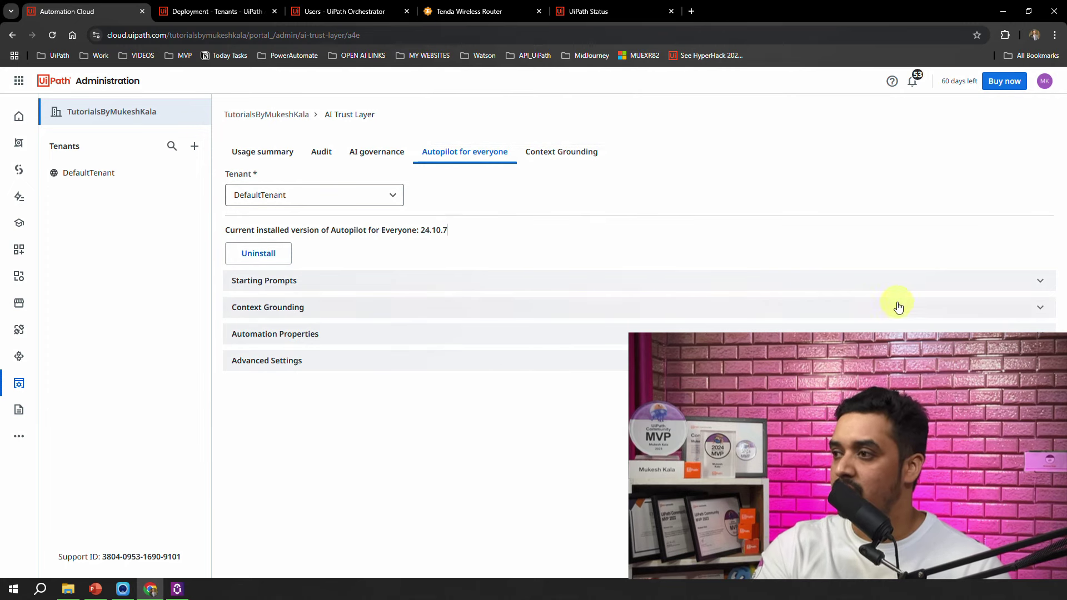
Quit UiPath Assistant and relaunch it so that it loads Autopilot.
click(178, 590)
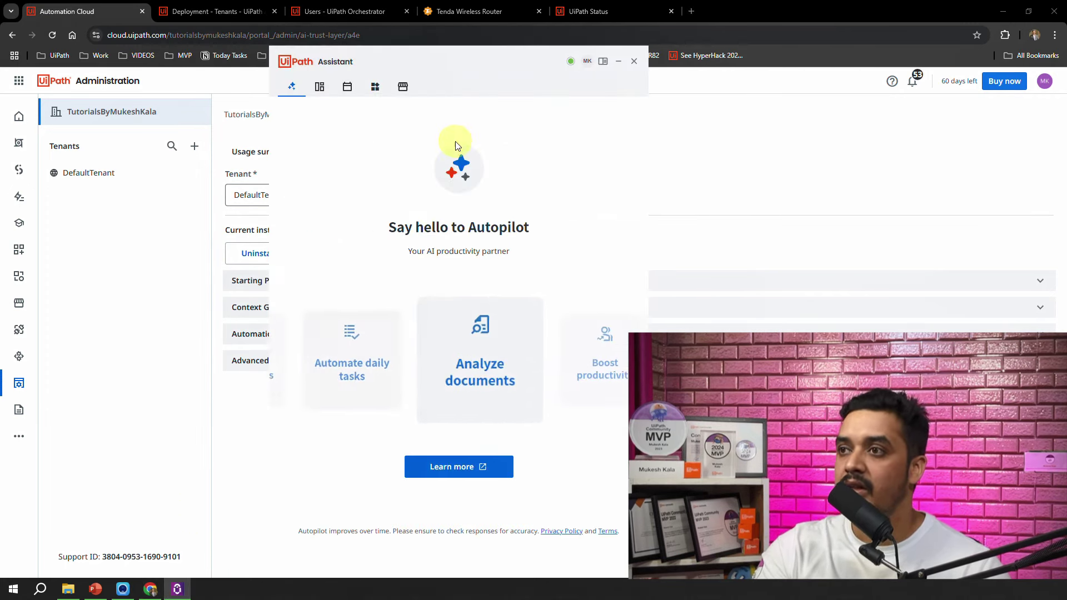
click(586, 62)
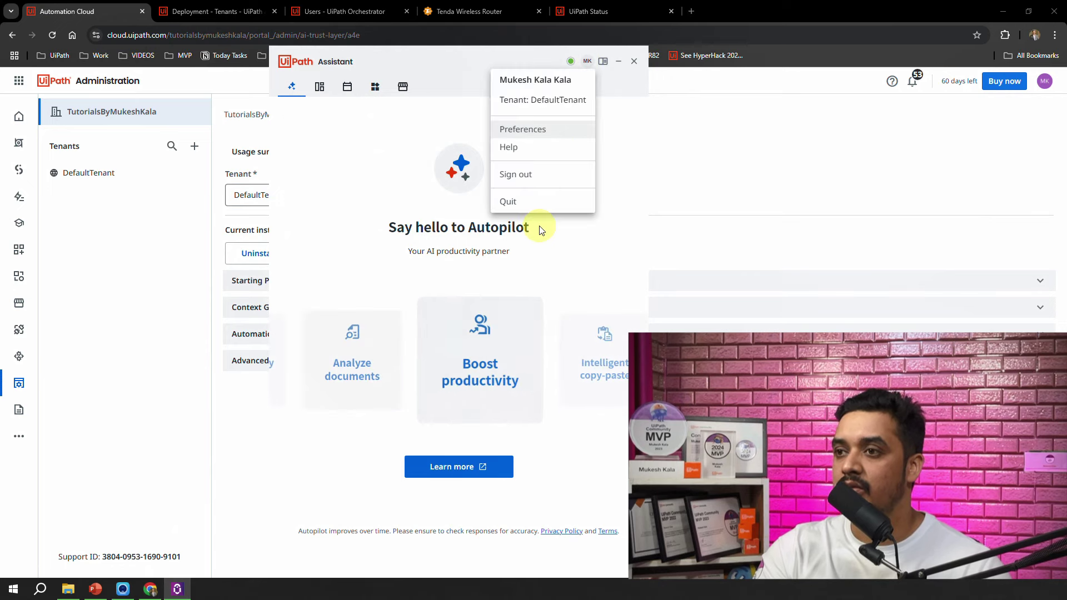
click(518, 202)
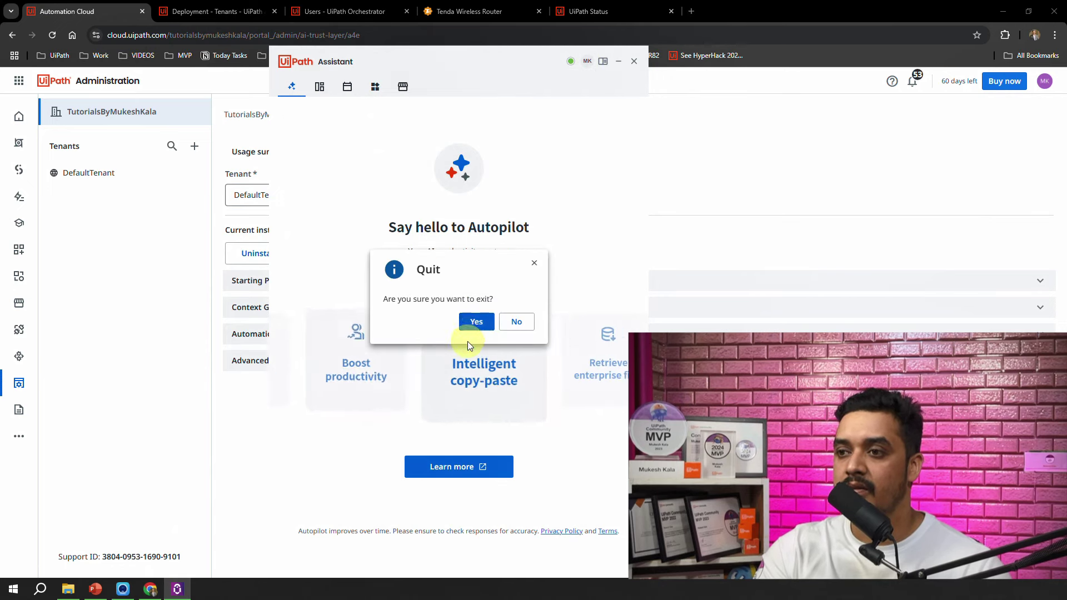
click(477, 320)
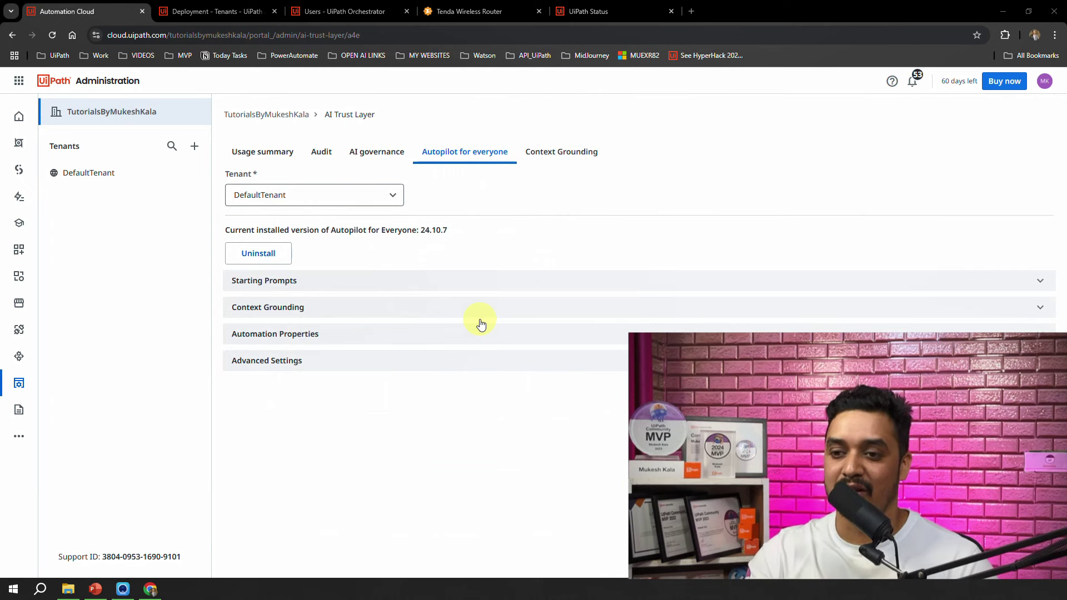
click(13, 590)
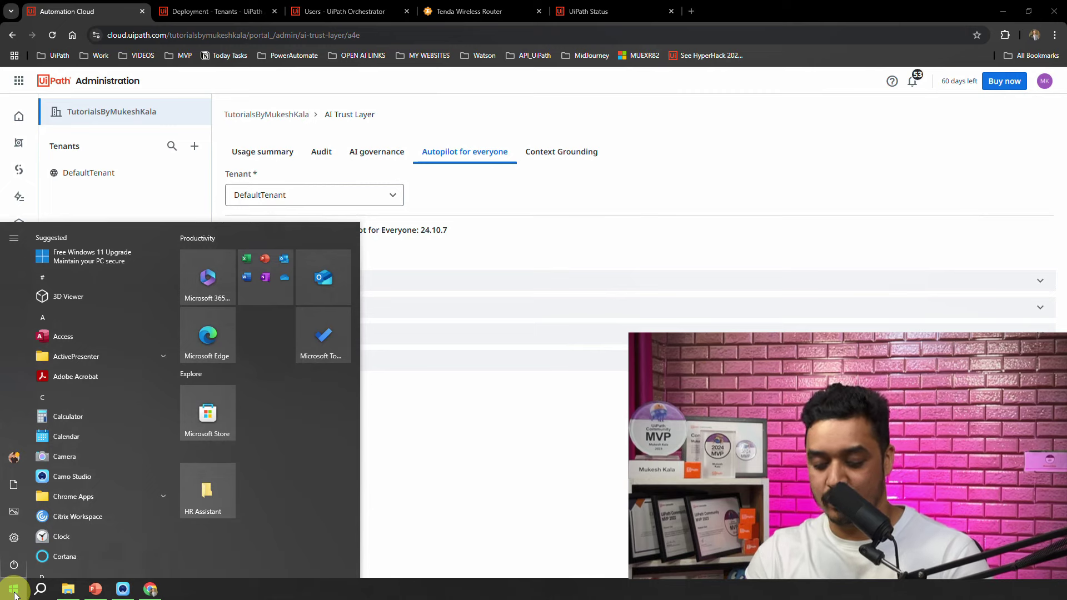
text(ass)
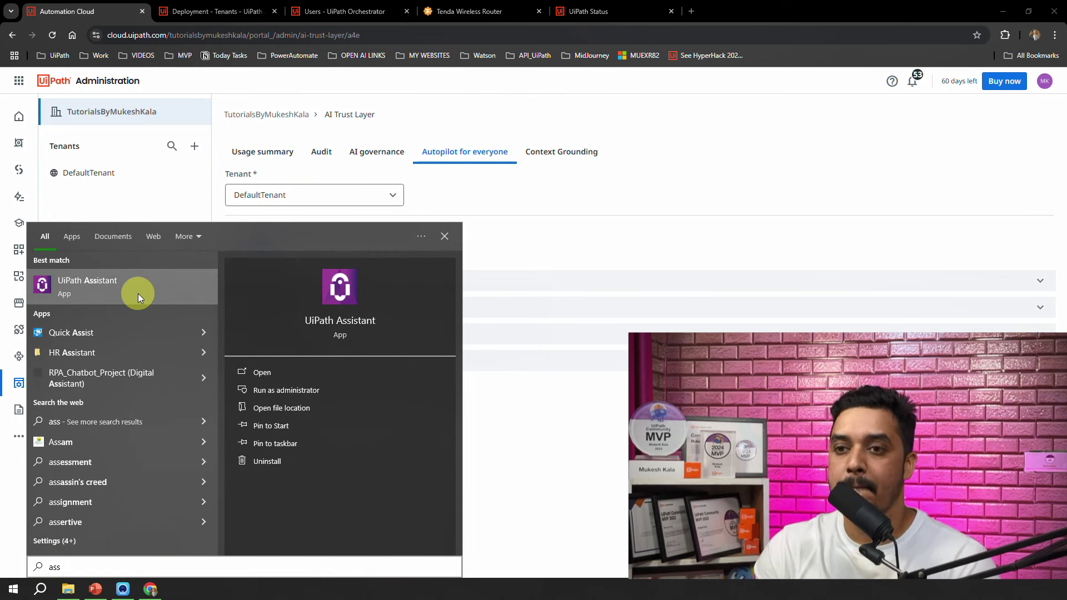
click(93, 282)
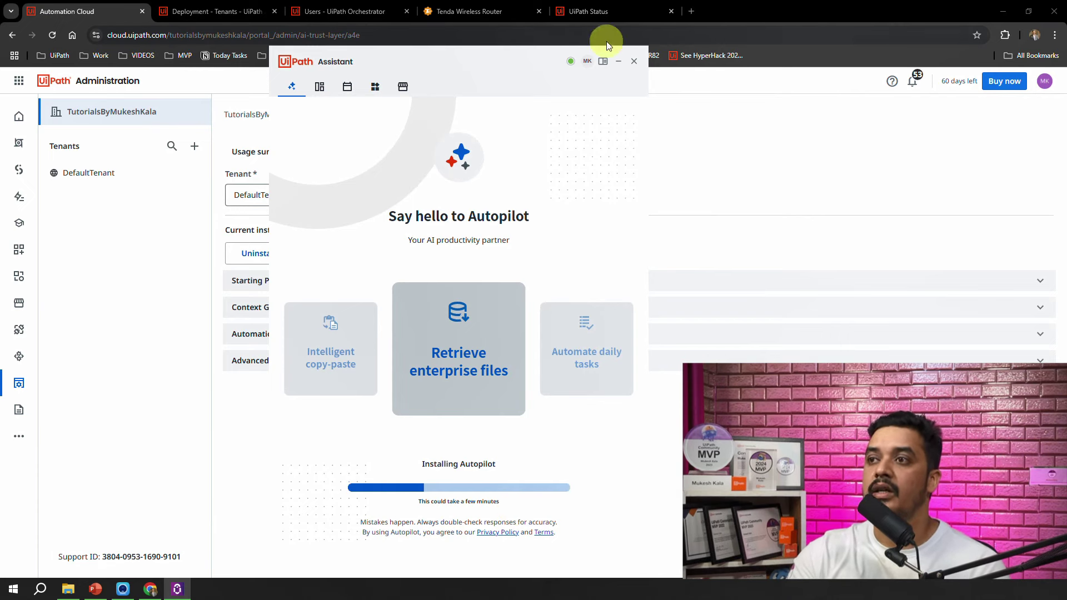
Open the UiPath documentation page "Installing Autopilot for everyone" in a new browser tab and read the installation actions.
click(695, 15)
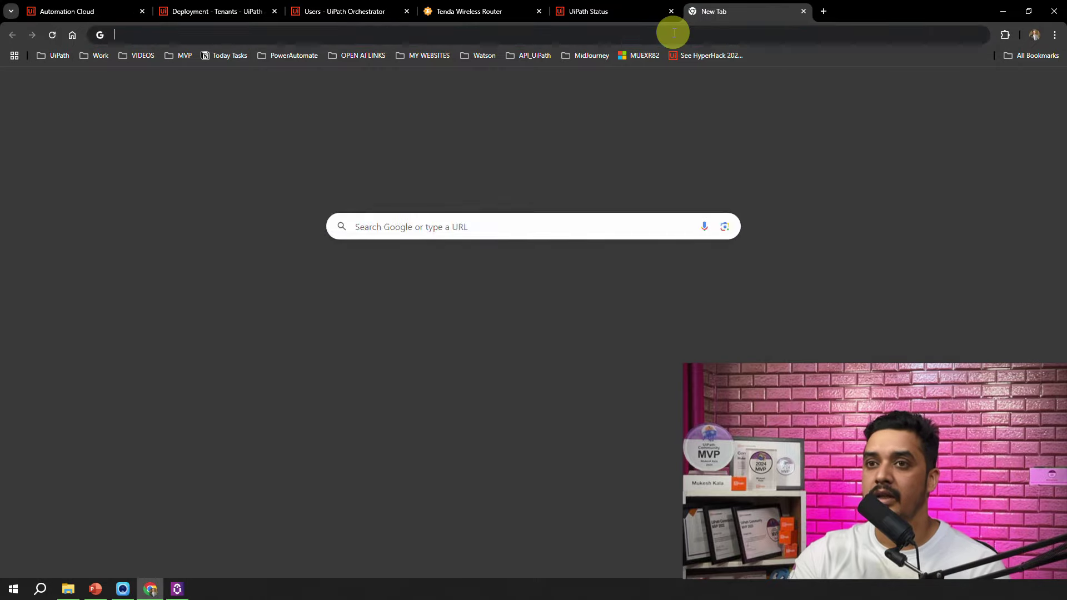
click(674, 34)
text(auto)
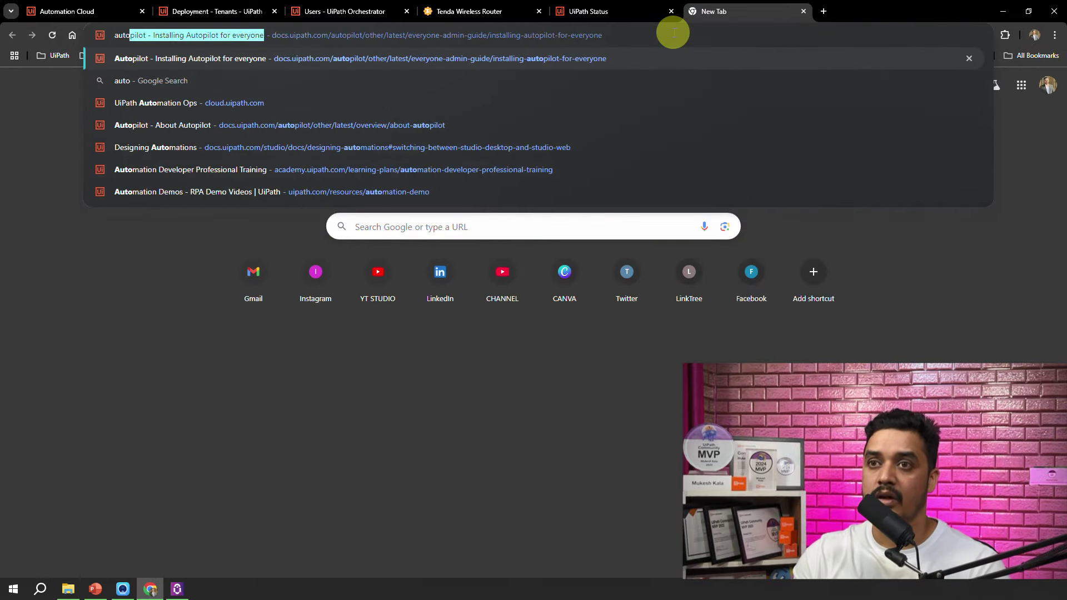
key(BackSpace)
text(o)
key(Right)
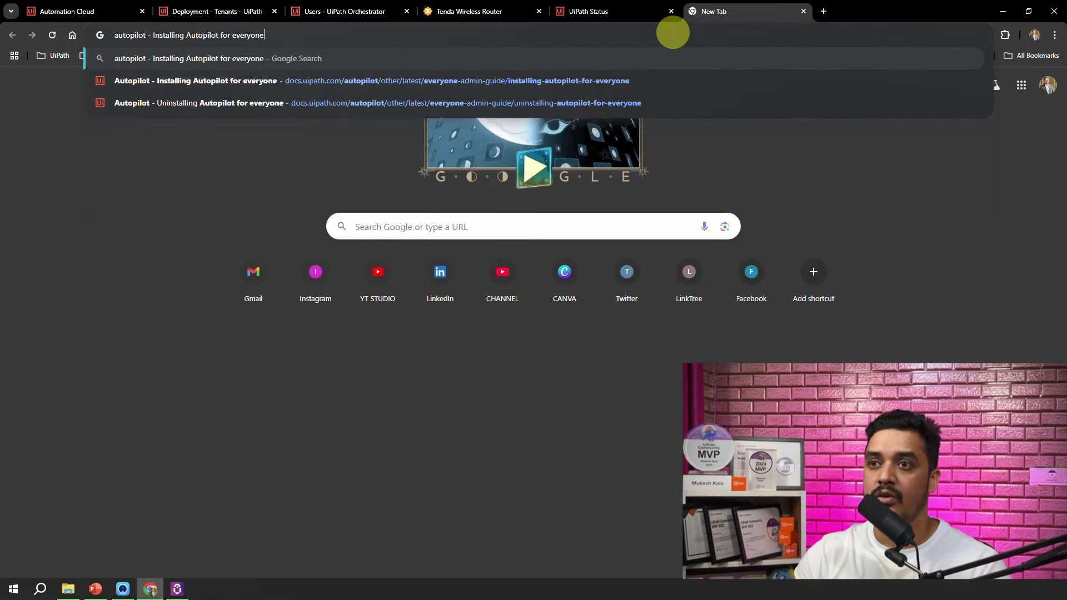
key(Down)
key(Return)
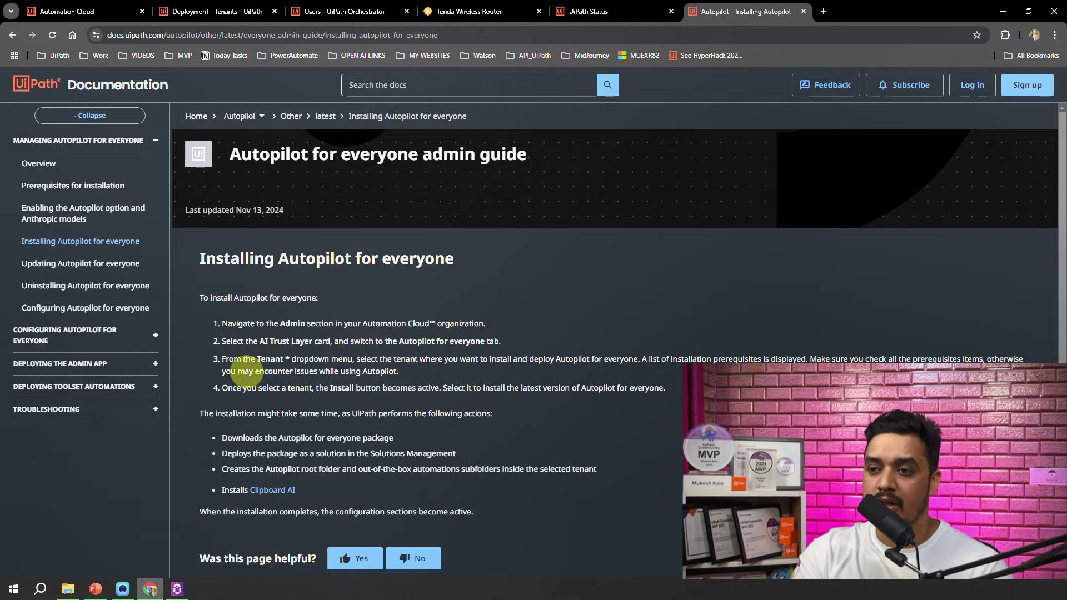
scroll(247, 378, down, 2)
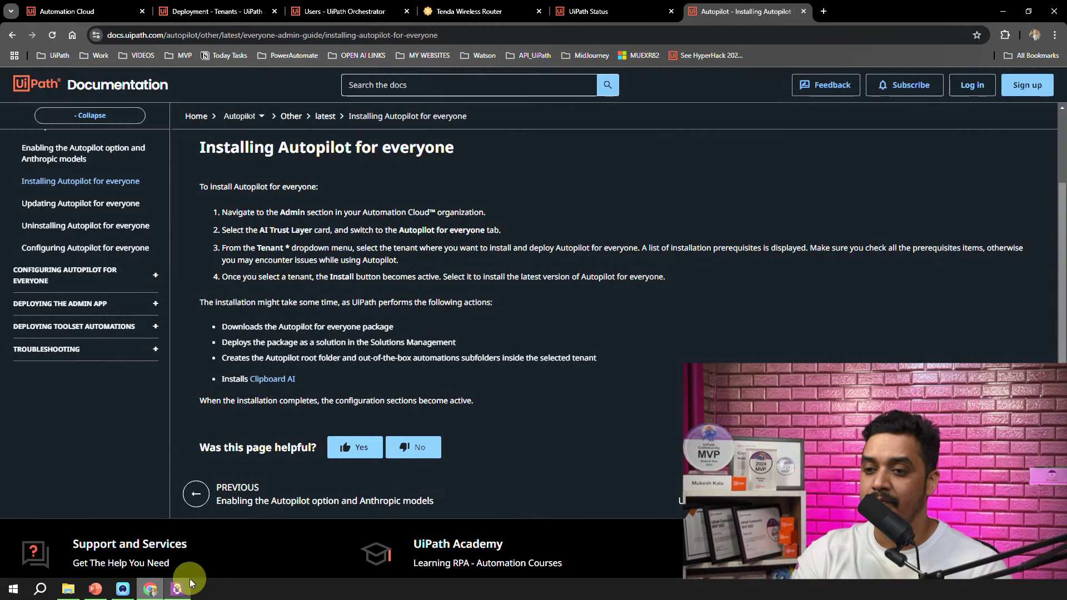
Switch to UiPath Assistant, look through Autopilot's General Productivity starter prompts, and choose "Help me write an email to a customer".
mouse_move(189, 583)
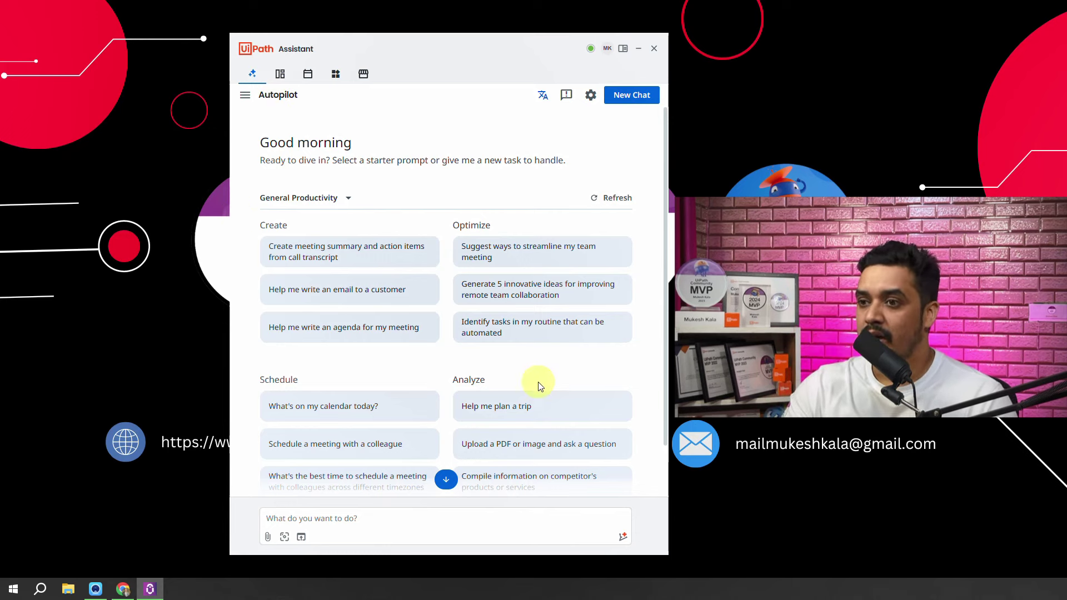
scroll(501, 347, down, 2)
scroll(517, 378, up, 2)
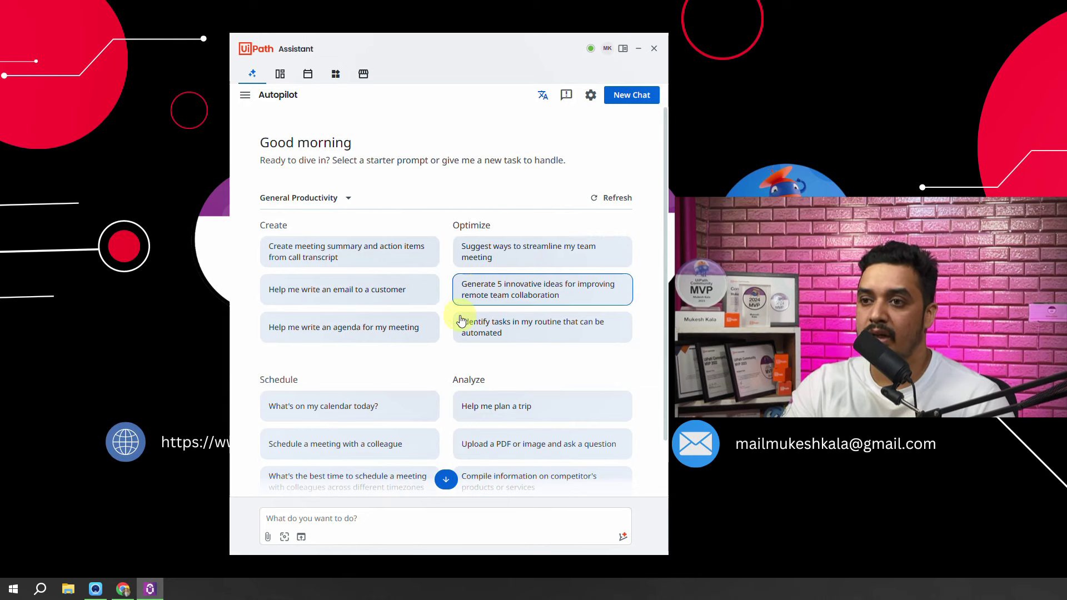
scroll(481, 295, down, 2)
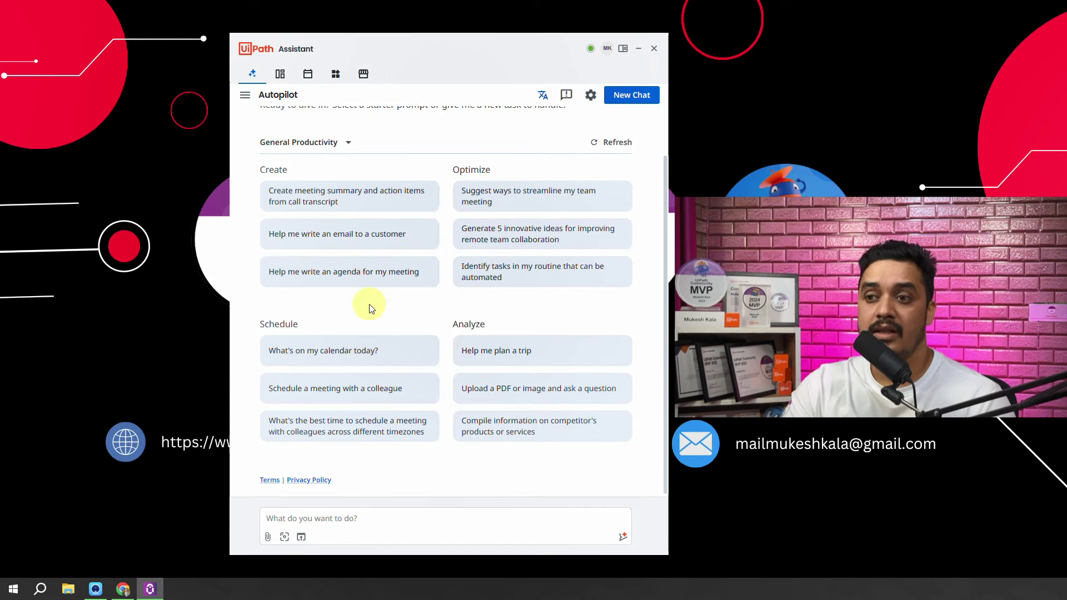
click(291, 240)
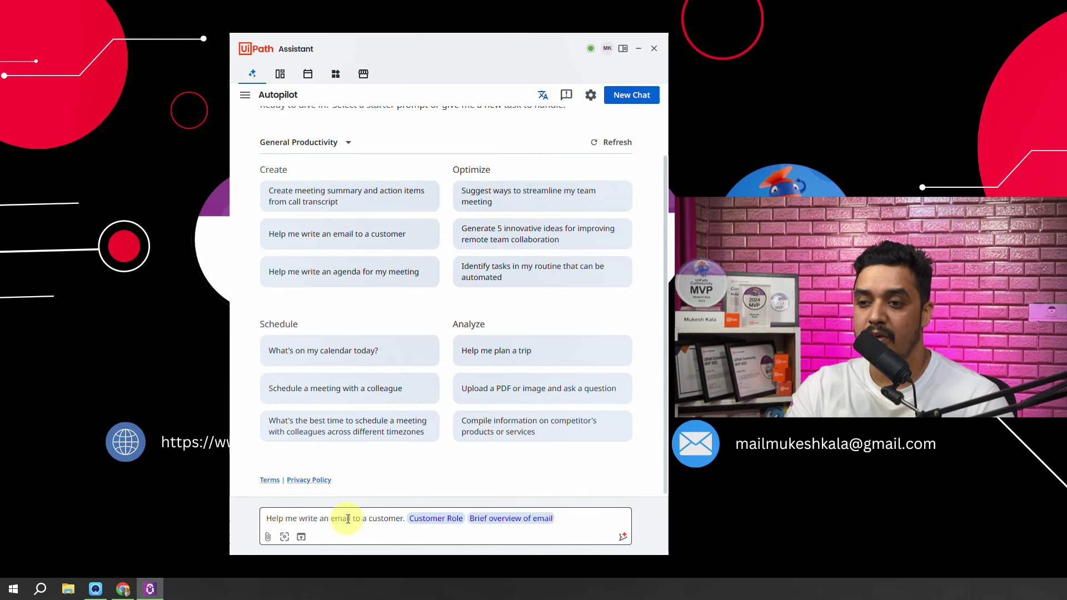
Fill the prompt's Customer Role placeholder with "CEO for a Finance Company".
click(439, 524)
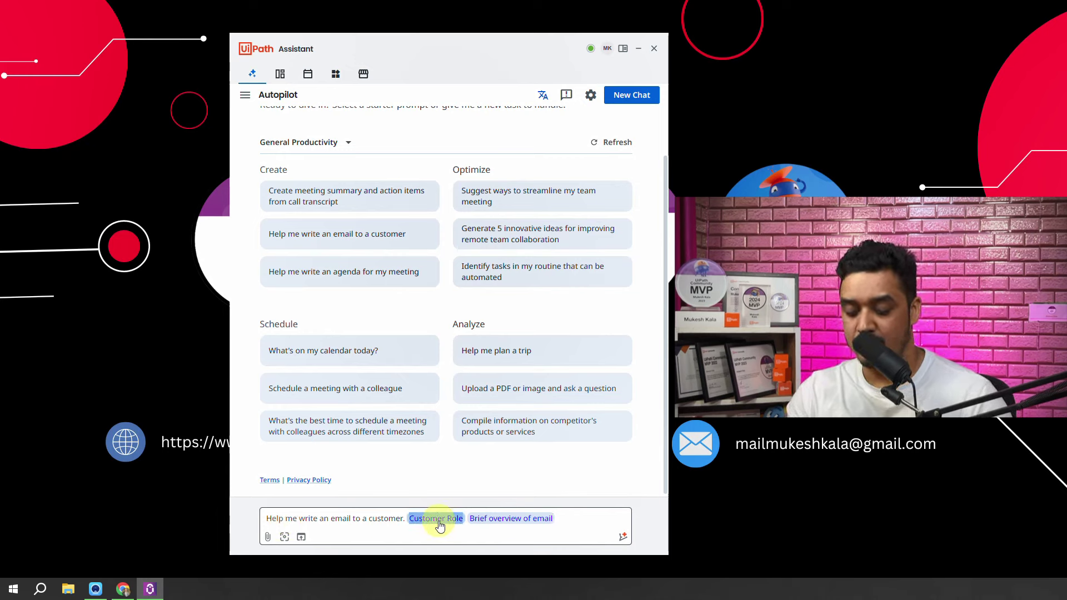
text(CEO)
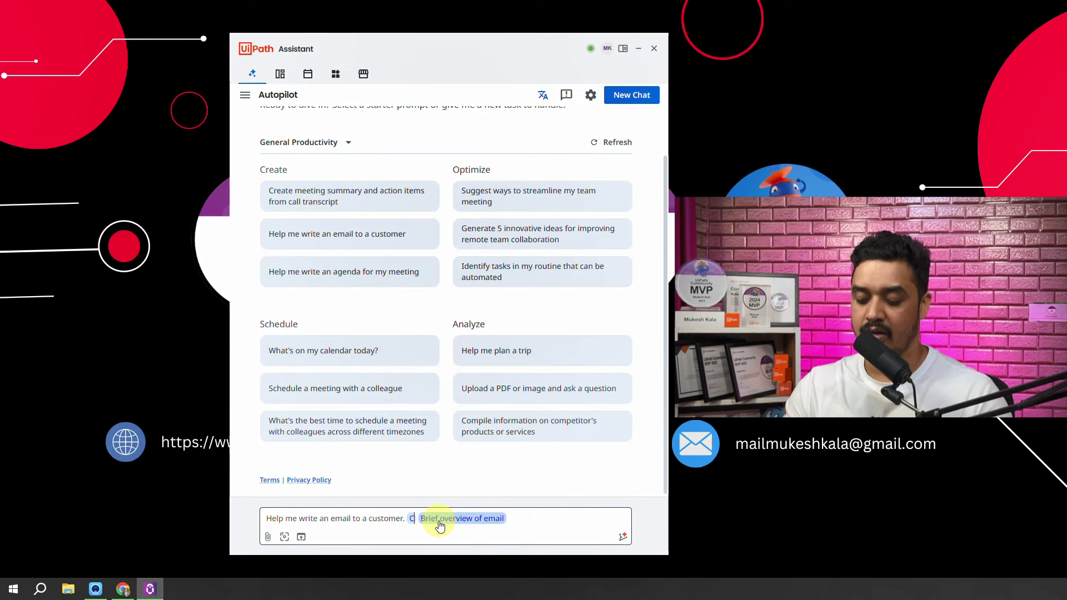
text( for a)
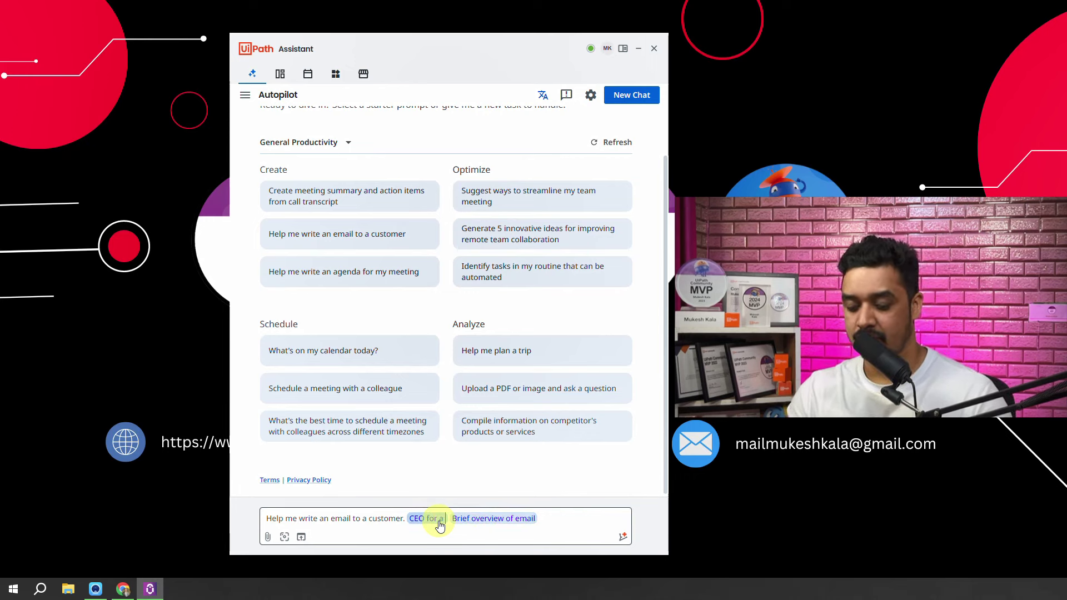
text( Fian)
key(BackSpace)
key(BackSpace)
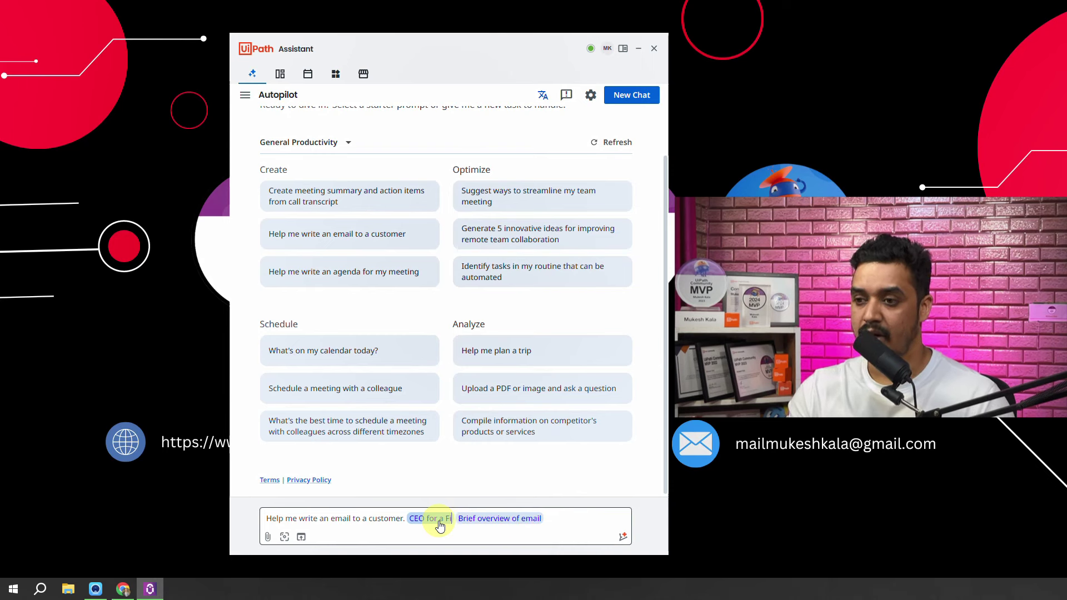
text(nance Comap)
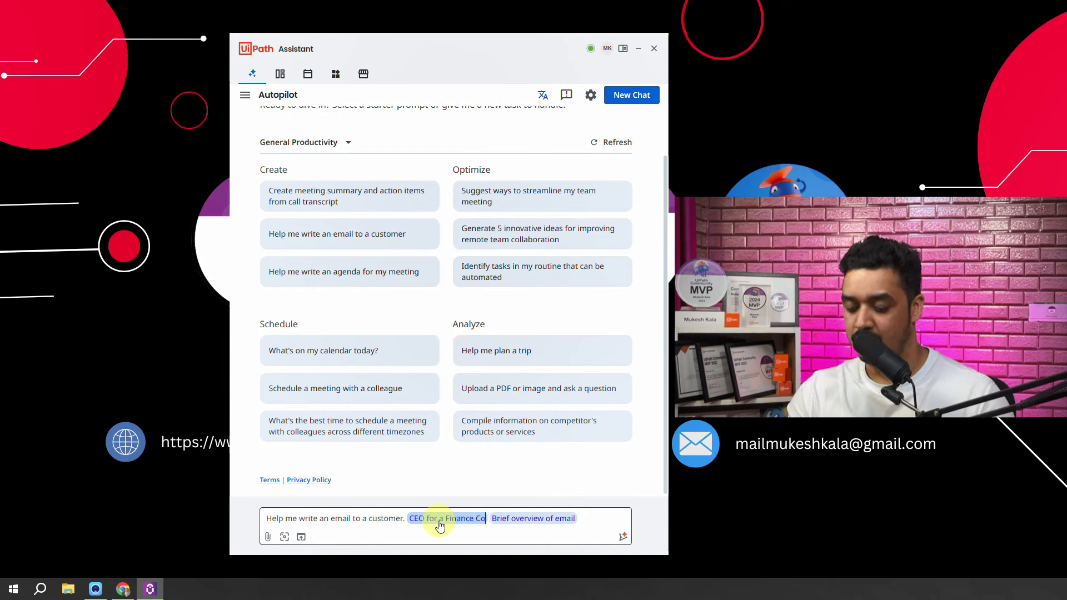
key(BackSpace)
key(BackSpace)
text(pany)
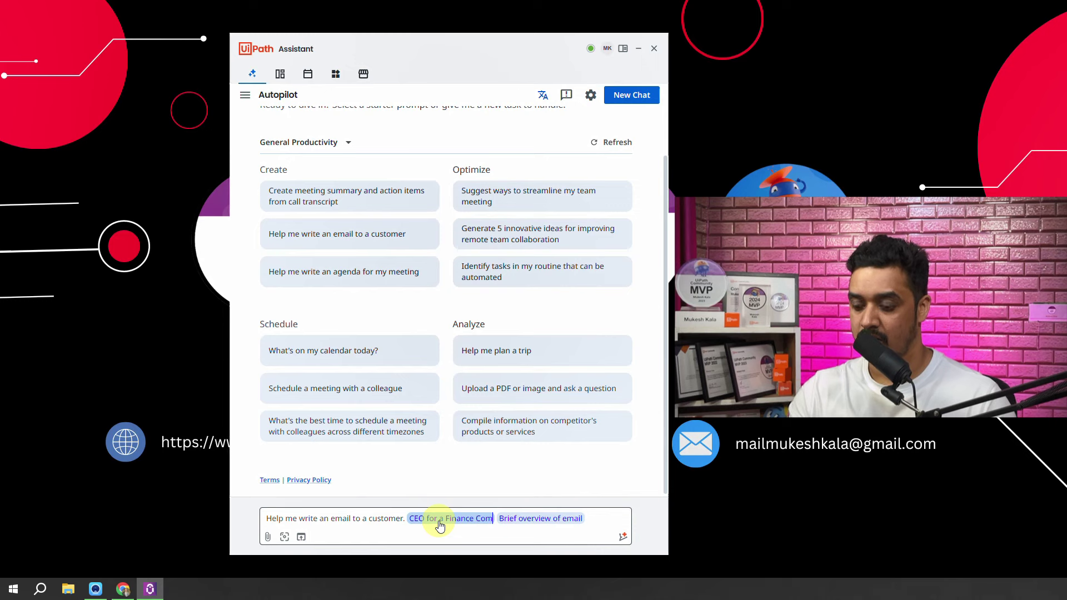
Fill the Brief overview of email placeholder with "Providing a list of services we provide" and send the prompt.
click(573, 524)
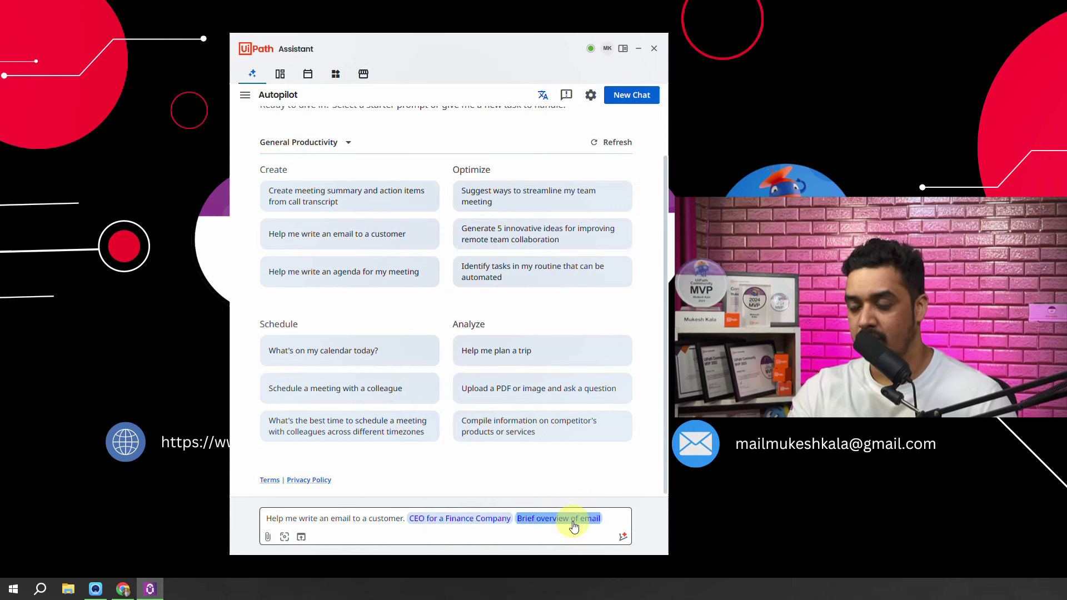
text(Pro)
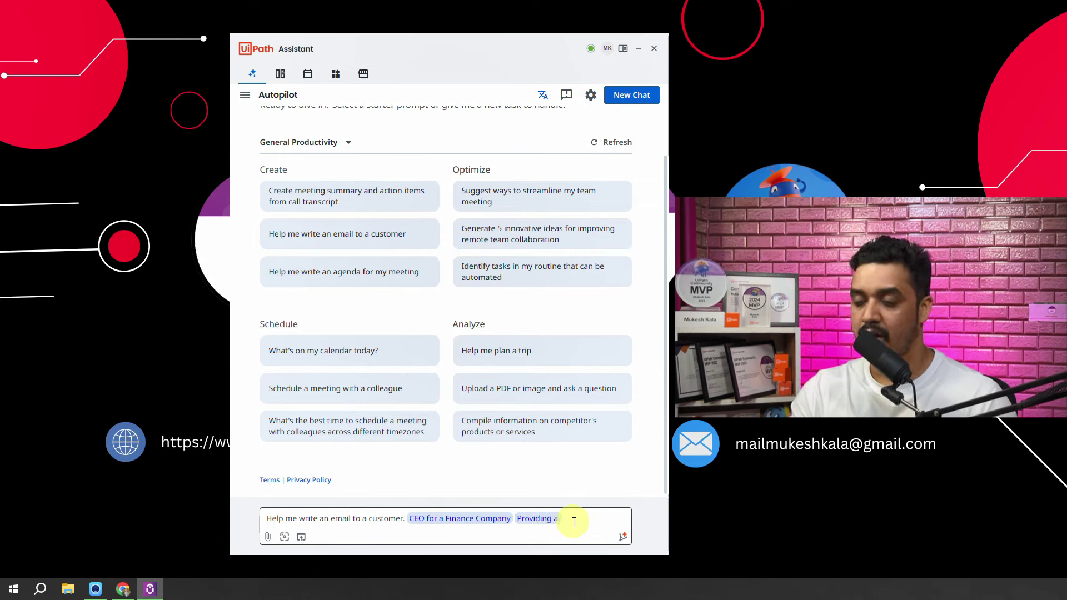
text(viding a list)
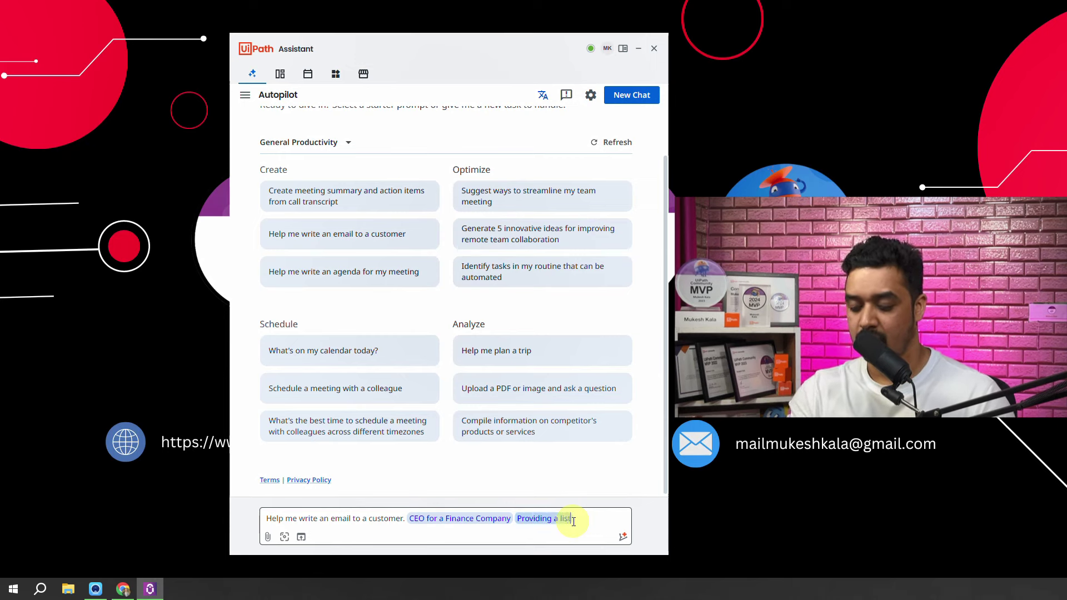
text( of serv)
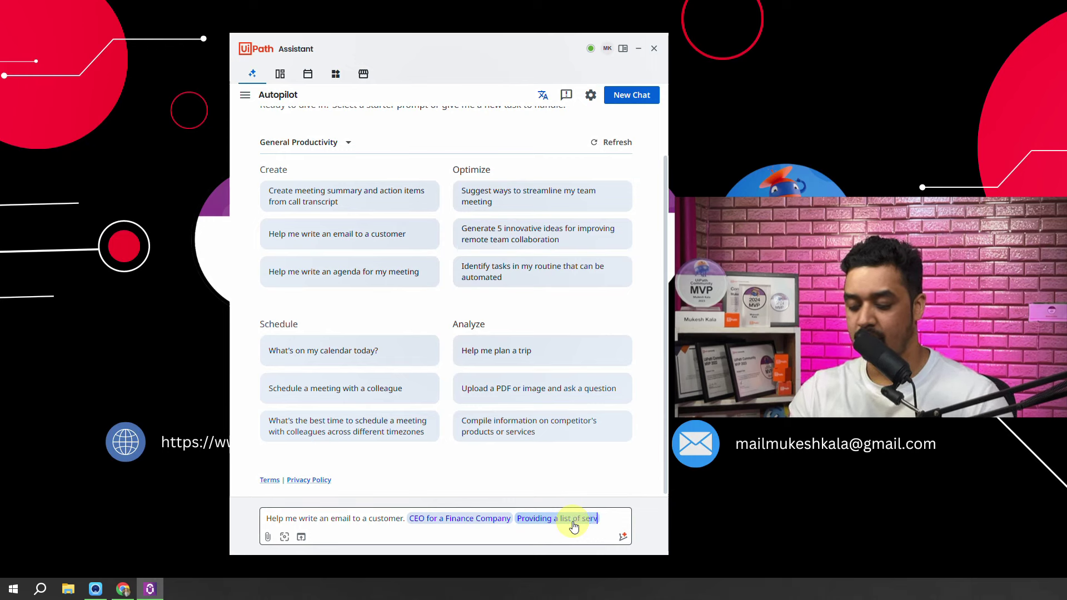
text(ices we)
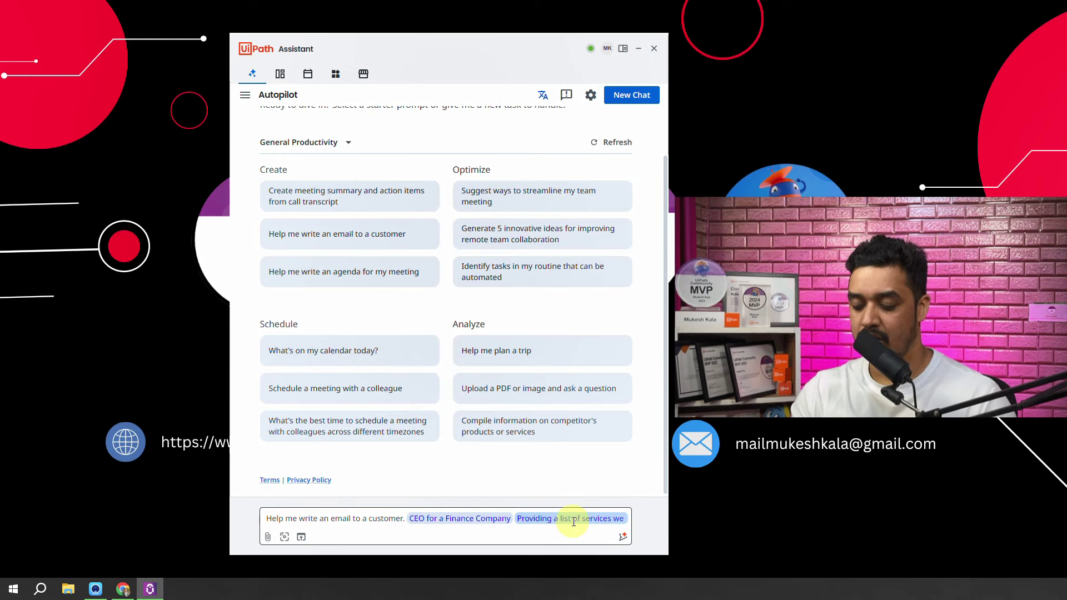
text( pro)
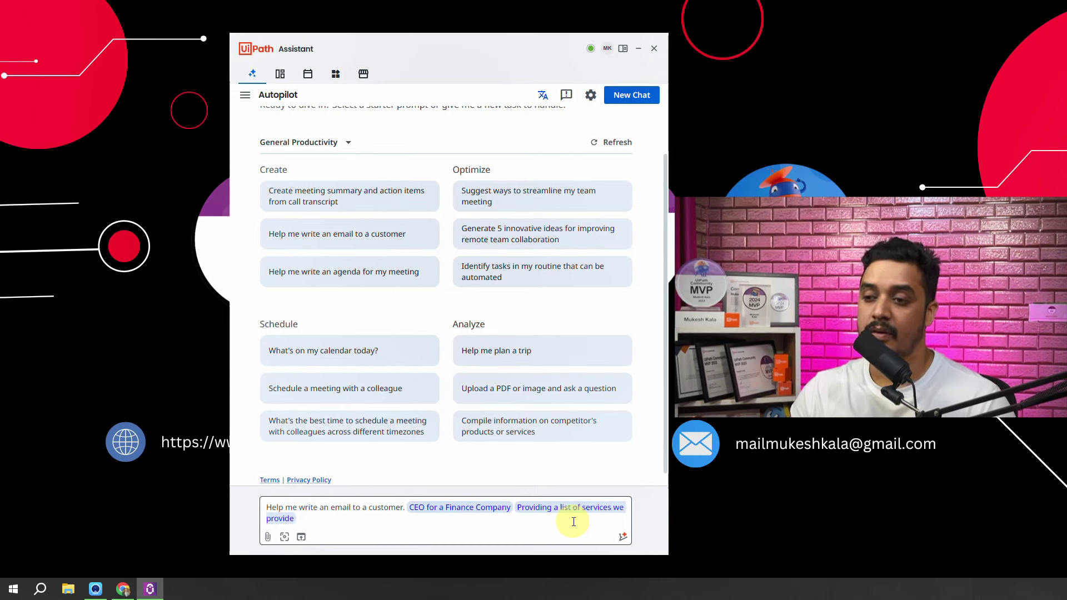
text(vide)
key(Return)
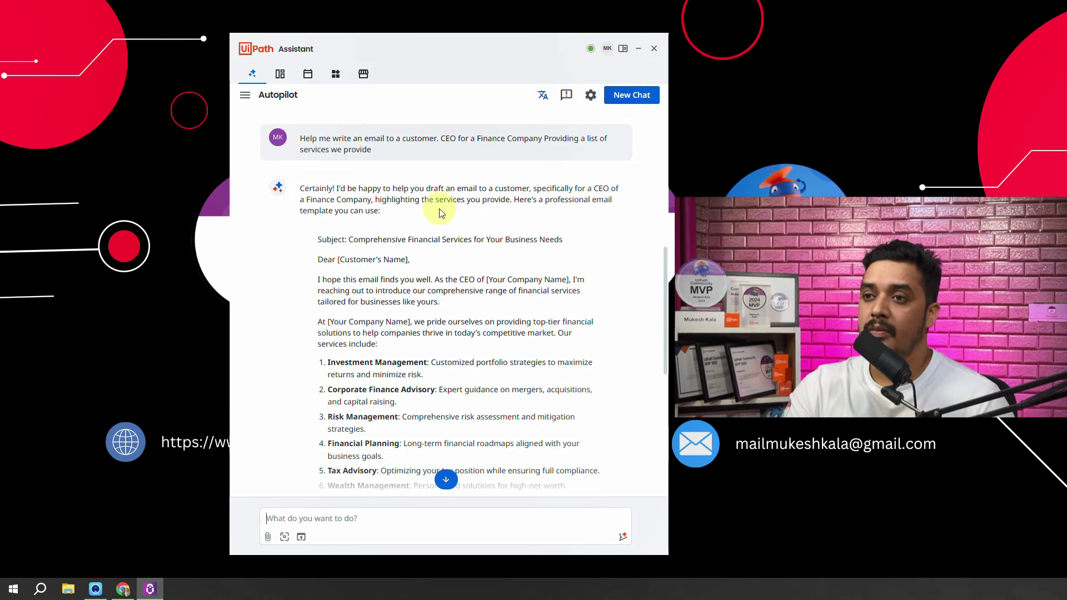
Review the drafted email and submit the suggested prompt "Can you personalize the email for our specific company".
scroll(327, 302, down, 6)
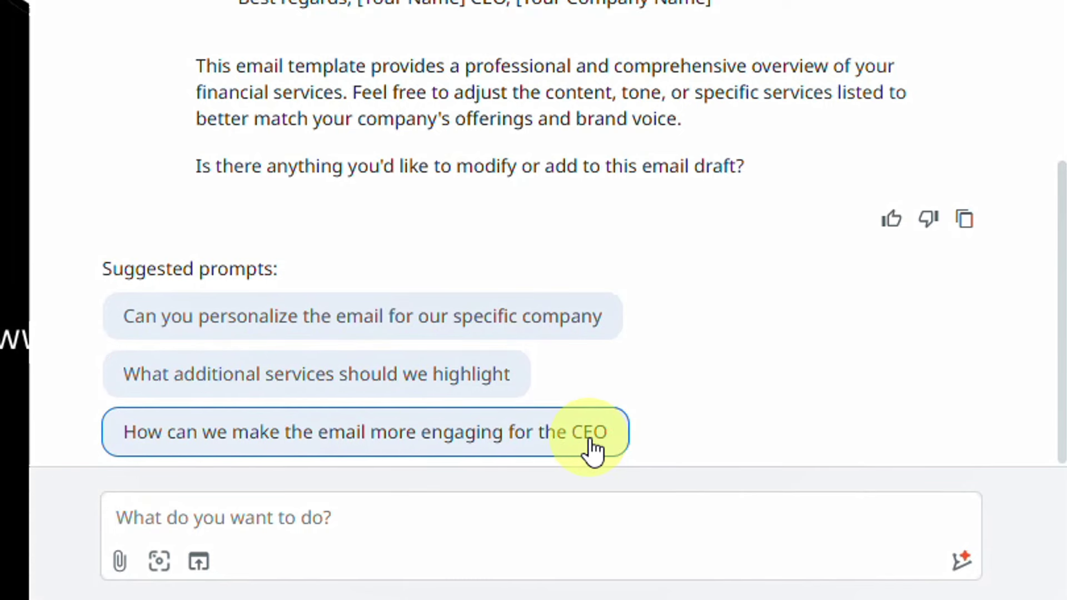
click(404, 335)
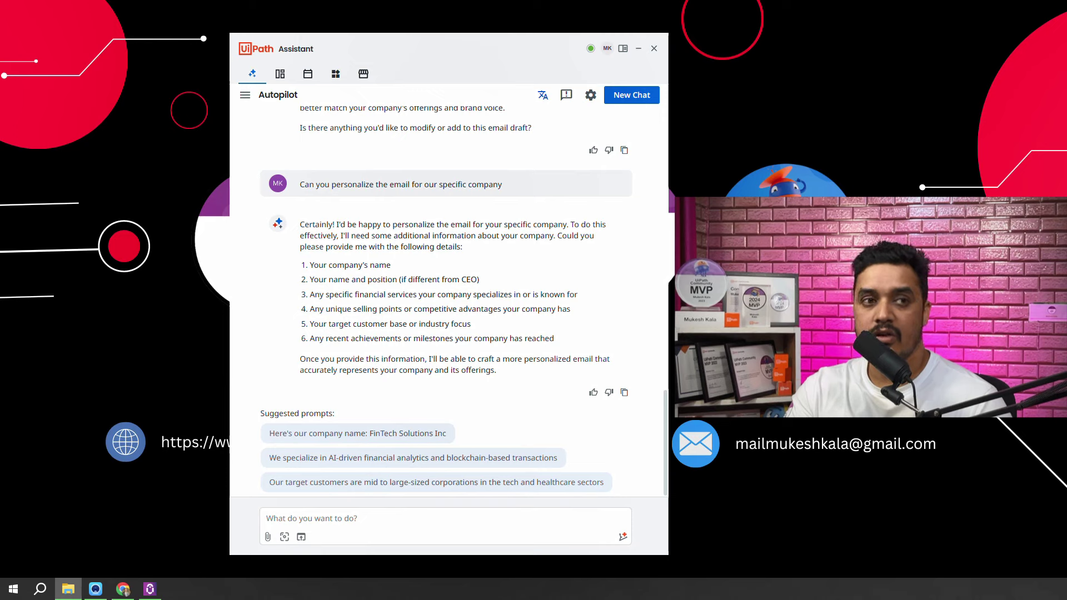
Attach invoice.pdf to the Autopilot chat message and check the invoice's contents in Adobe Acrobat Reader.
drag(192, 277, 432, 437)
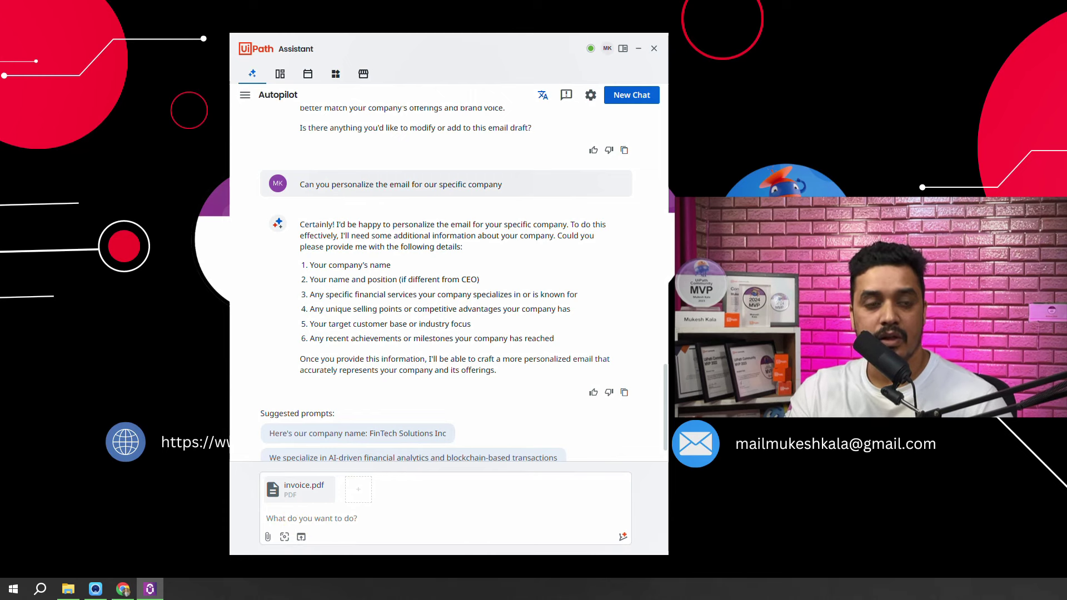
key(alt+Tab)
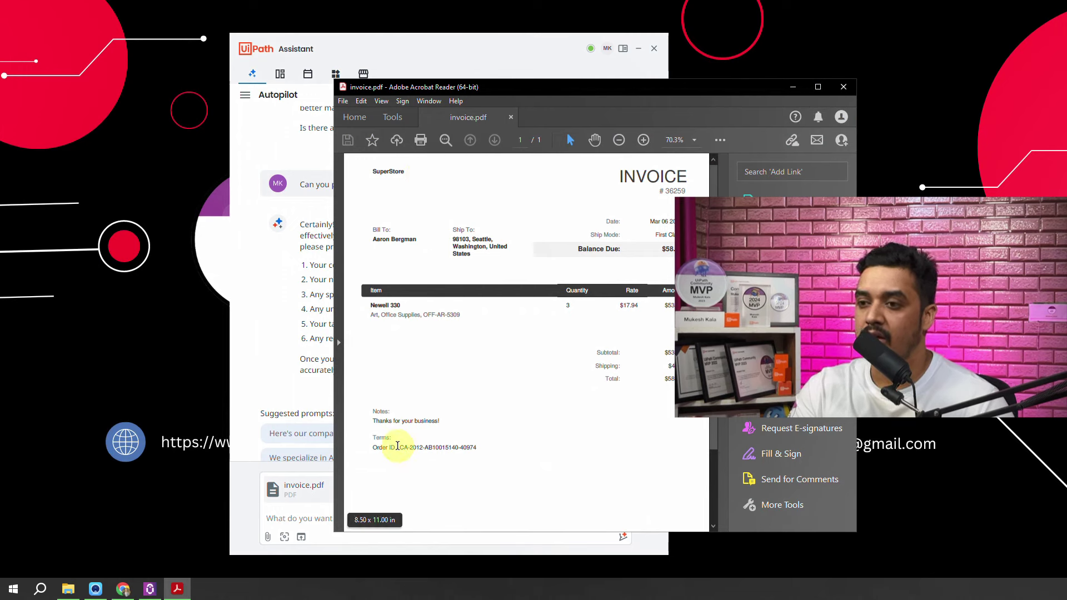
click(843, 86)
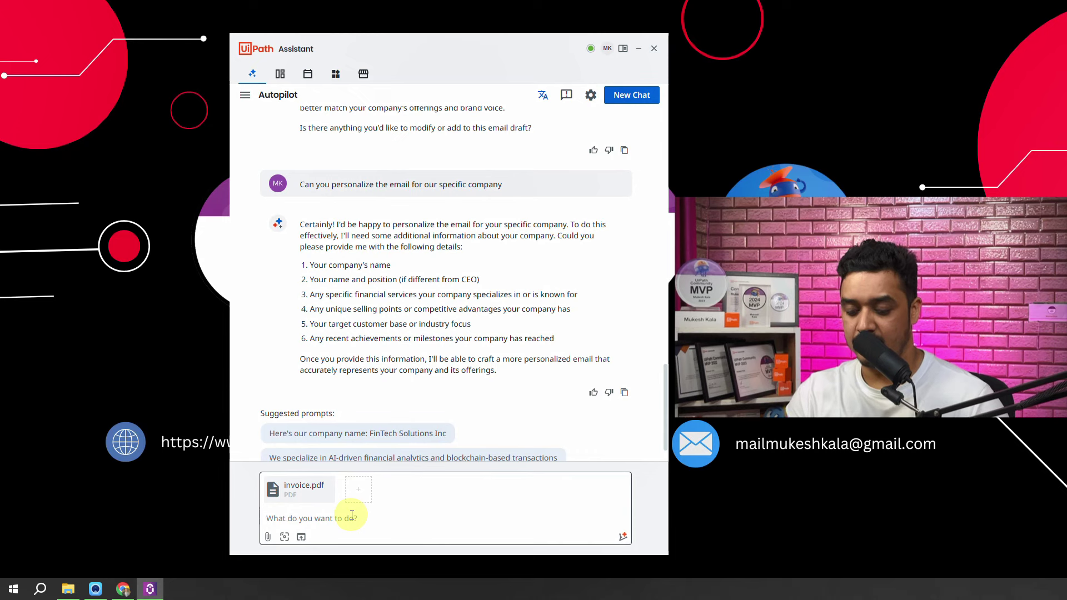
Send the prompt "Give me the total" together with the attached invoice.pdf.
text(Give me )
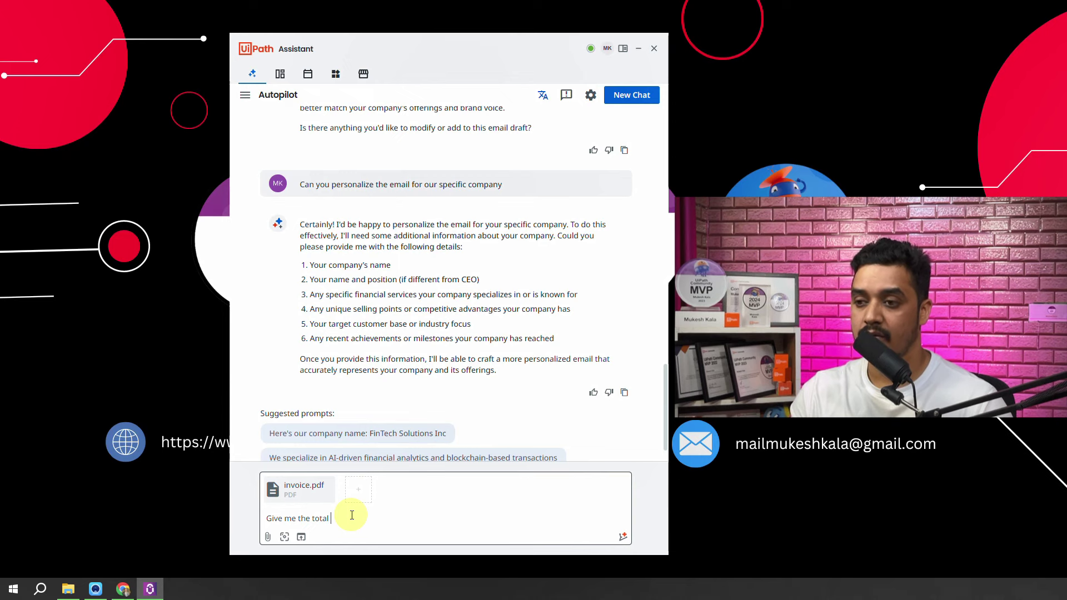
text(the total)
key(Return)
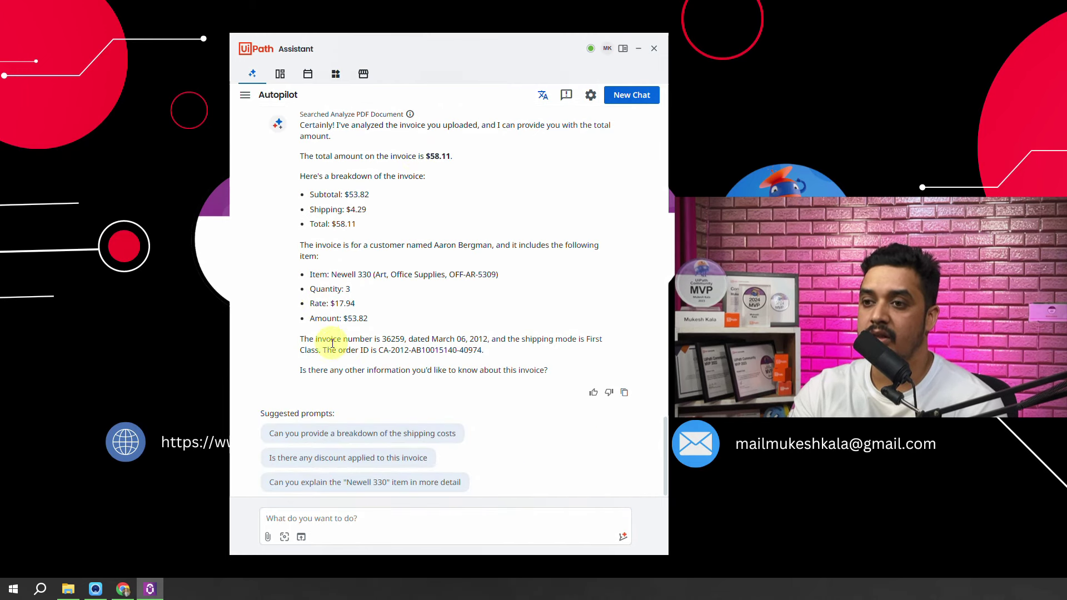
Review the invoice number and order ID in Autopilot's reply and copy the sentence stating the order ID.
drag(316, 338, 469, 338)
click(453, 354)
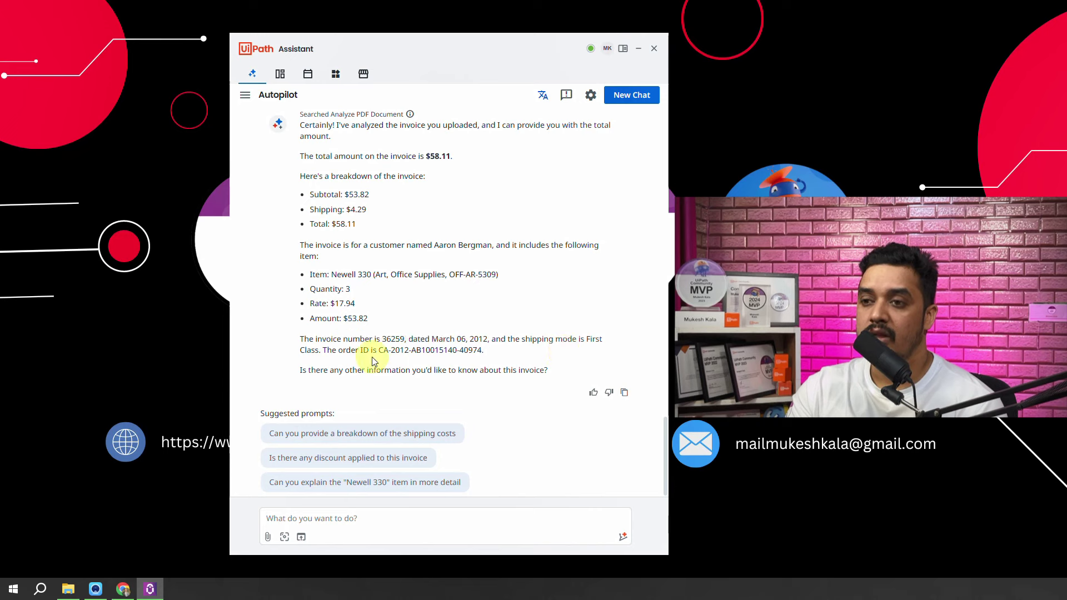
drag(346, 349, 510, 353)
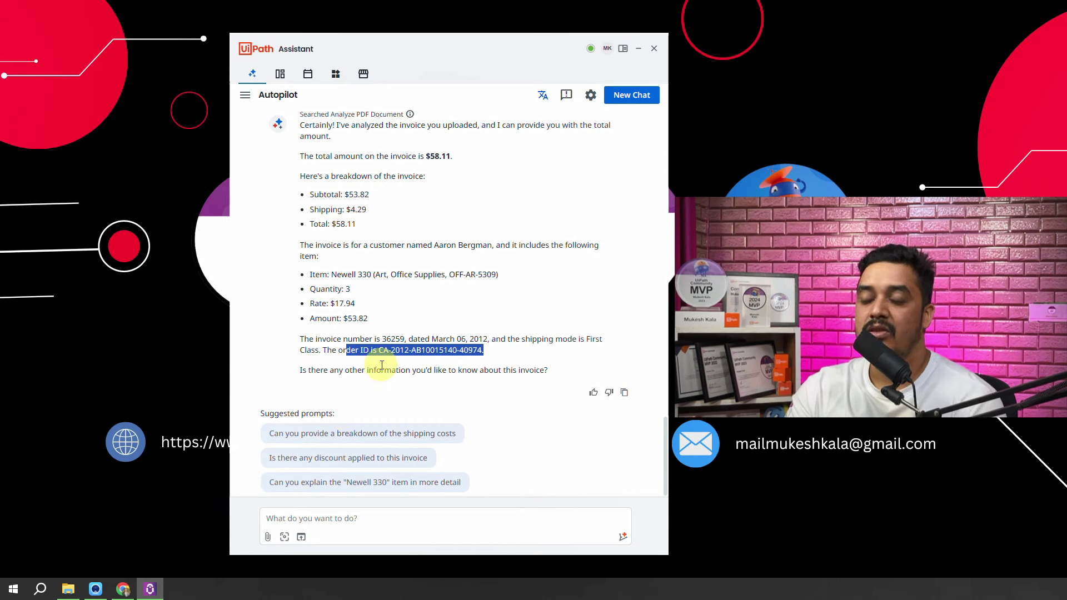
click(336, 356)
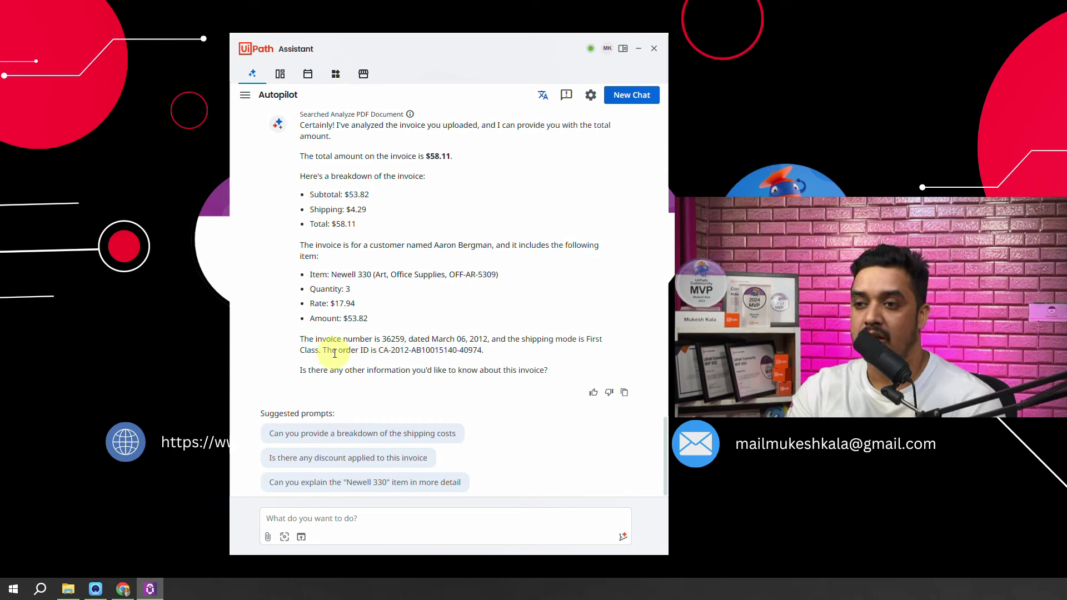
drag(343, 350, 484, 356)
key(ctrl+c)
click(347, 350)
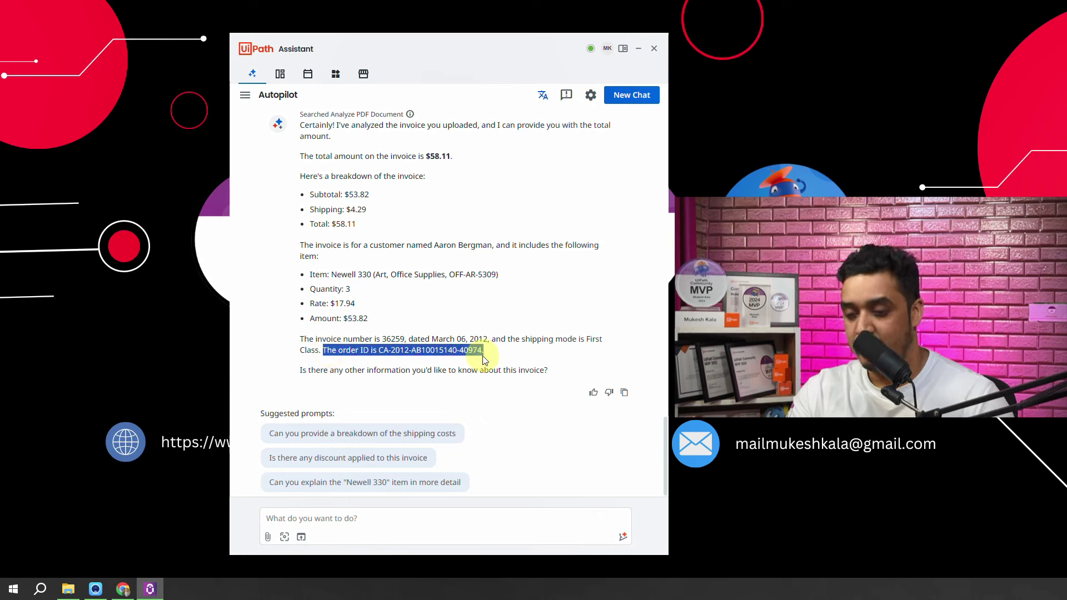
Ask Autopilot the follow-up "Give me the Order ID" about the invoice.
click(348, 519)
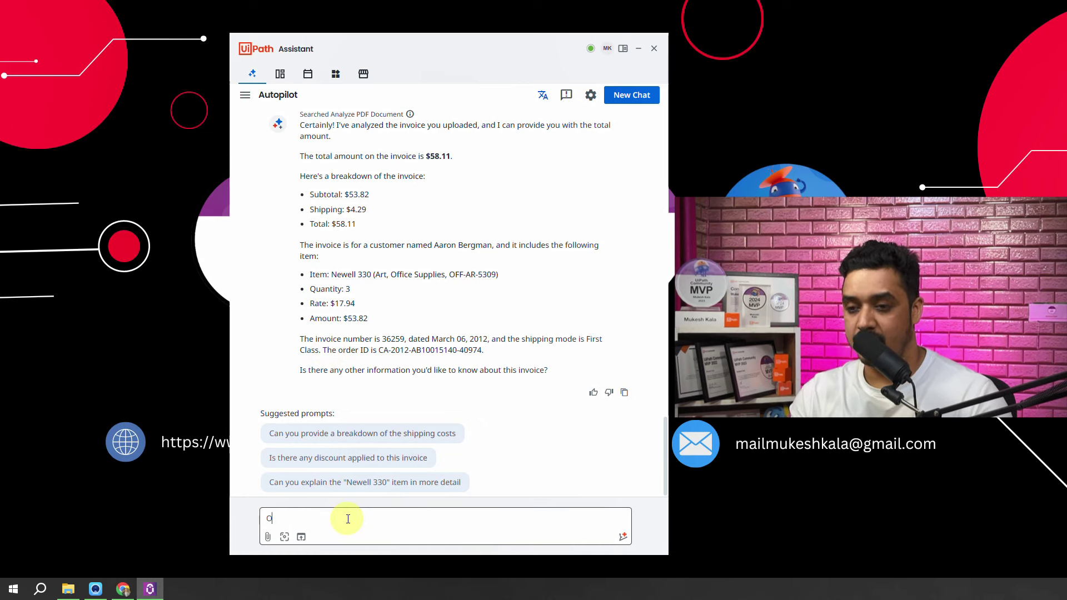
text(Give me )
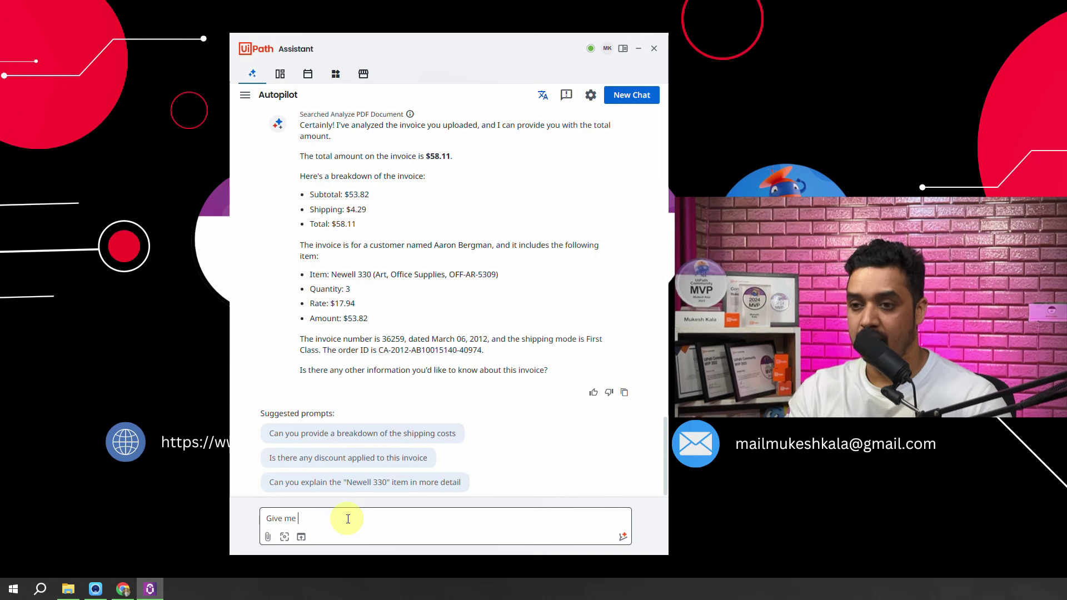
text(the Order ID)
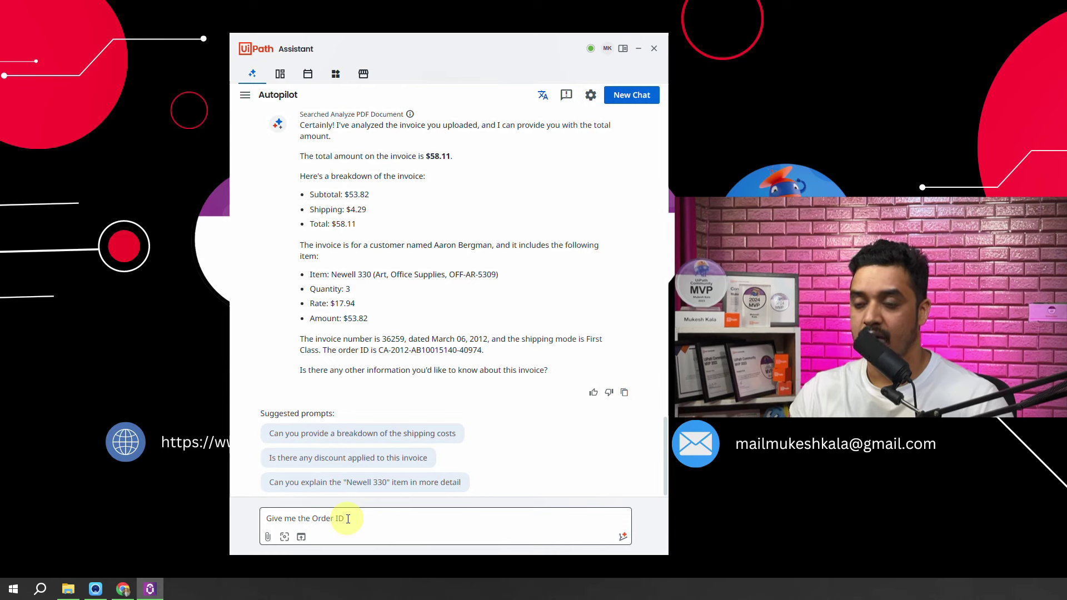
key(Return)
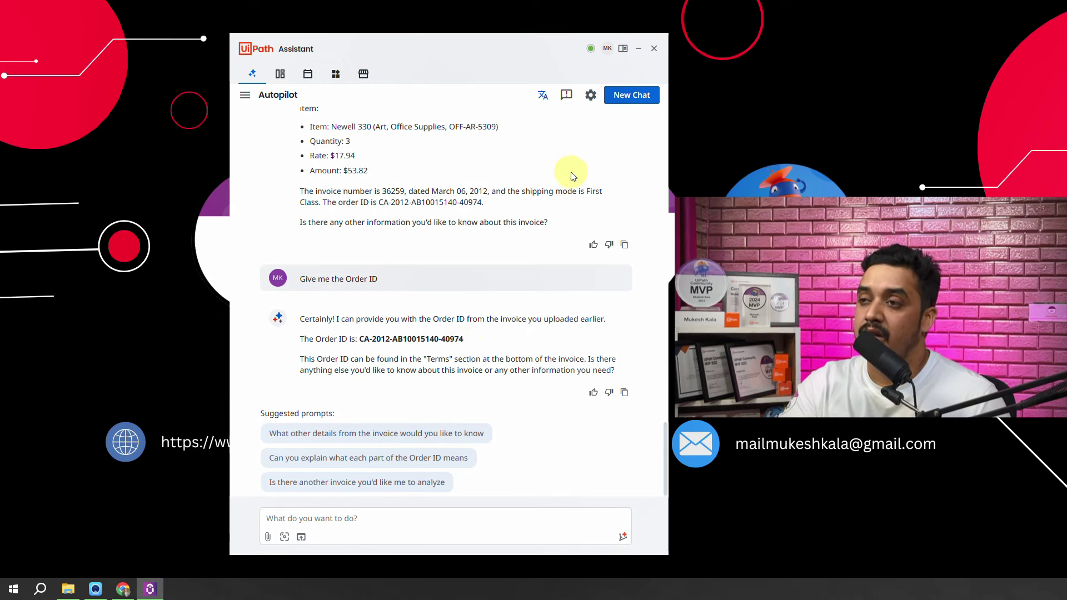
Start a new Autopilot chat and paste the copied order ID sentence into the message.
click(619, 106)
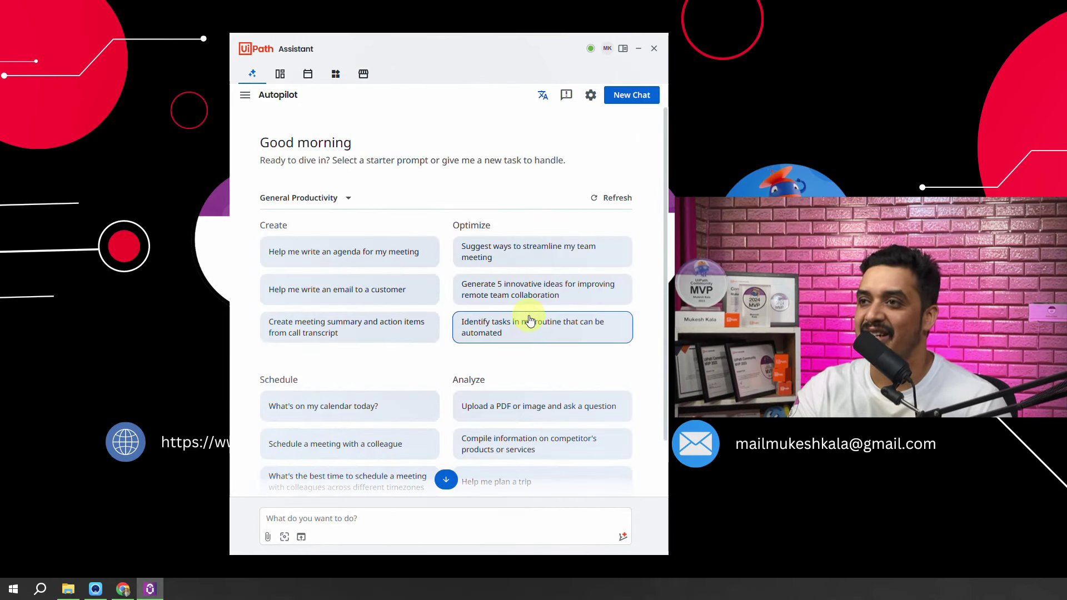
scroll(524, 252, down, 1)
click(328, 514)
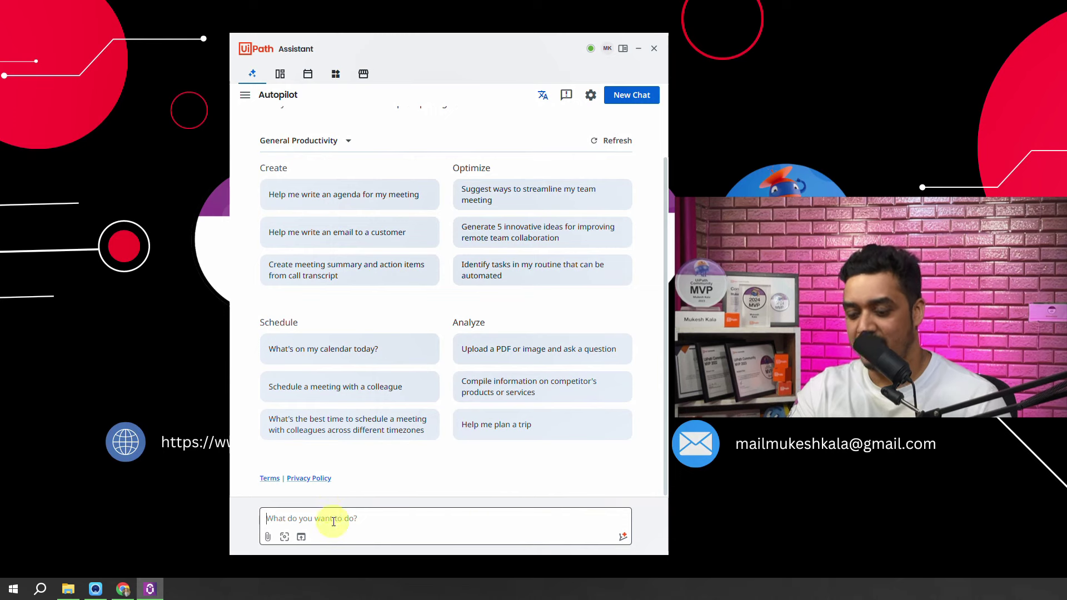
key(ctrl+v)
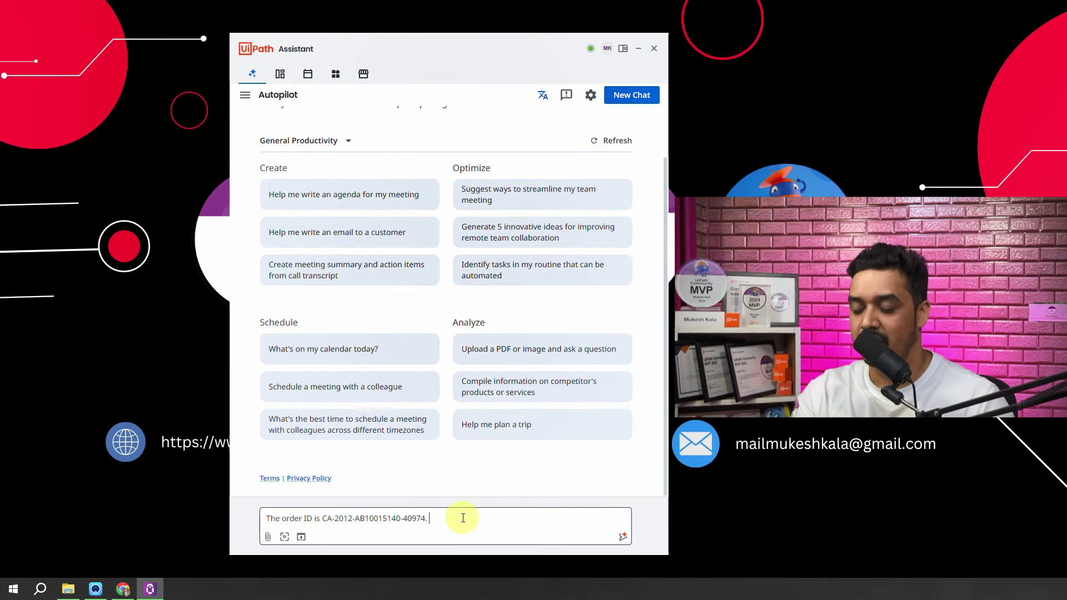
Append "- Convert this to Japanese Language" to the pasted sentence and send the message.
text(- Co)
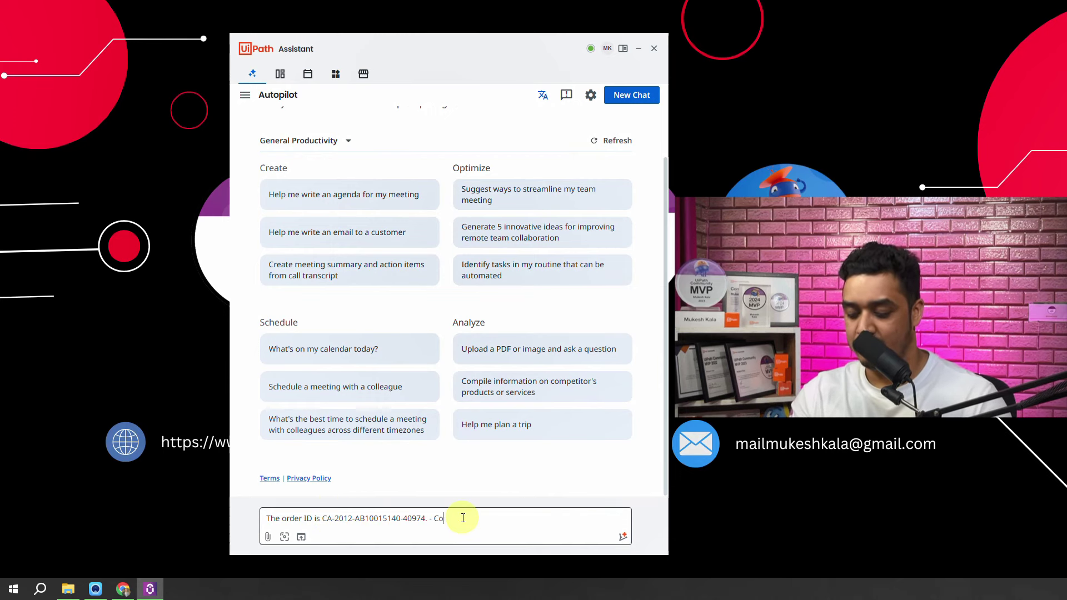
text(nverts)
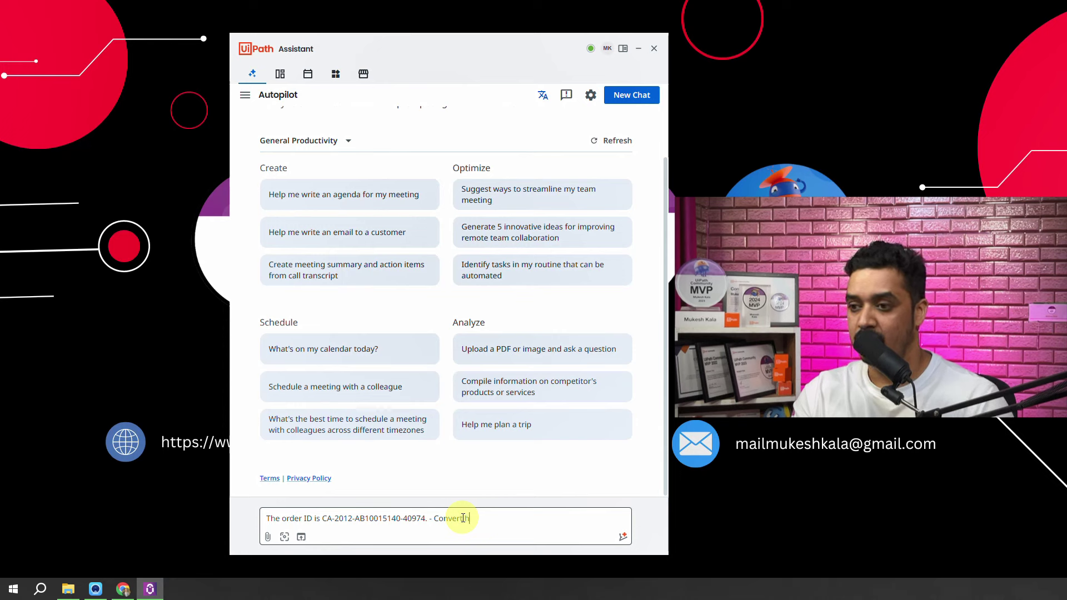
key(BackSpace)
text(this to)
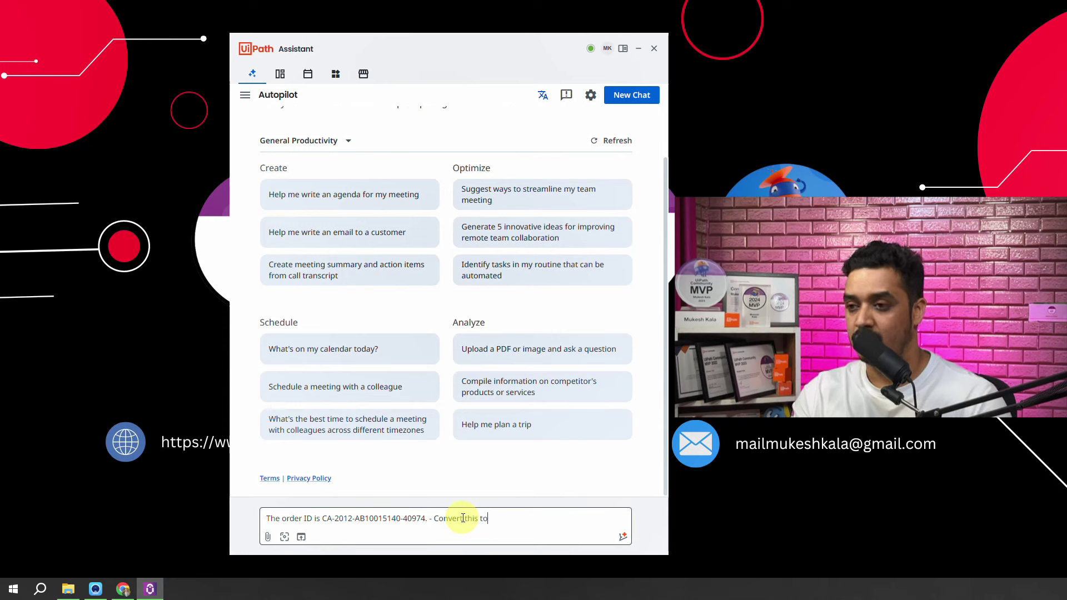
text( Japanes)
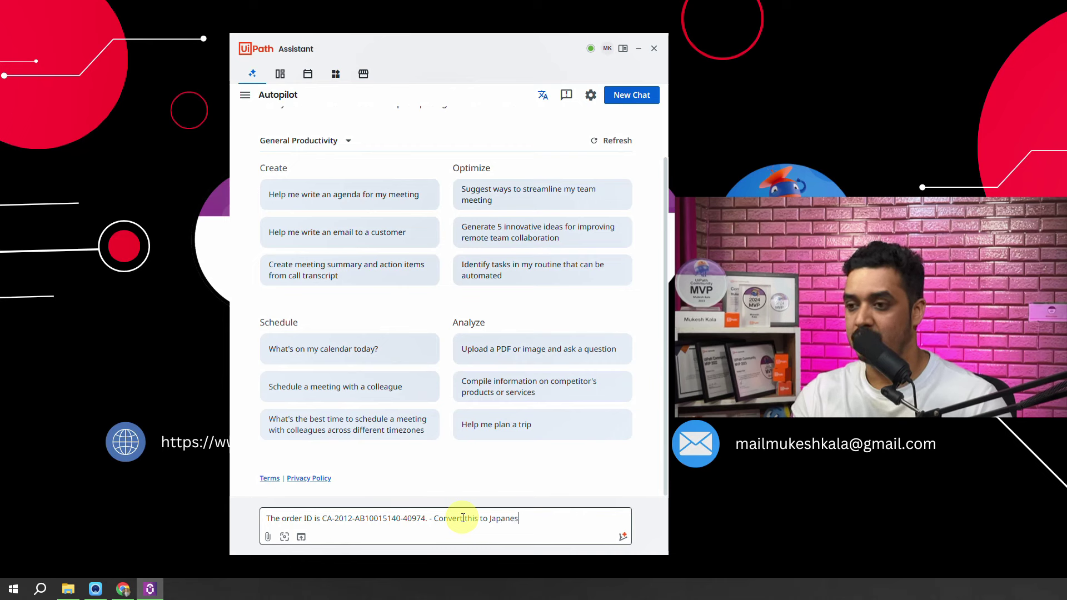
text(e Lang)
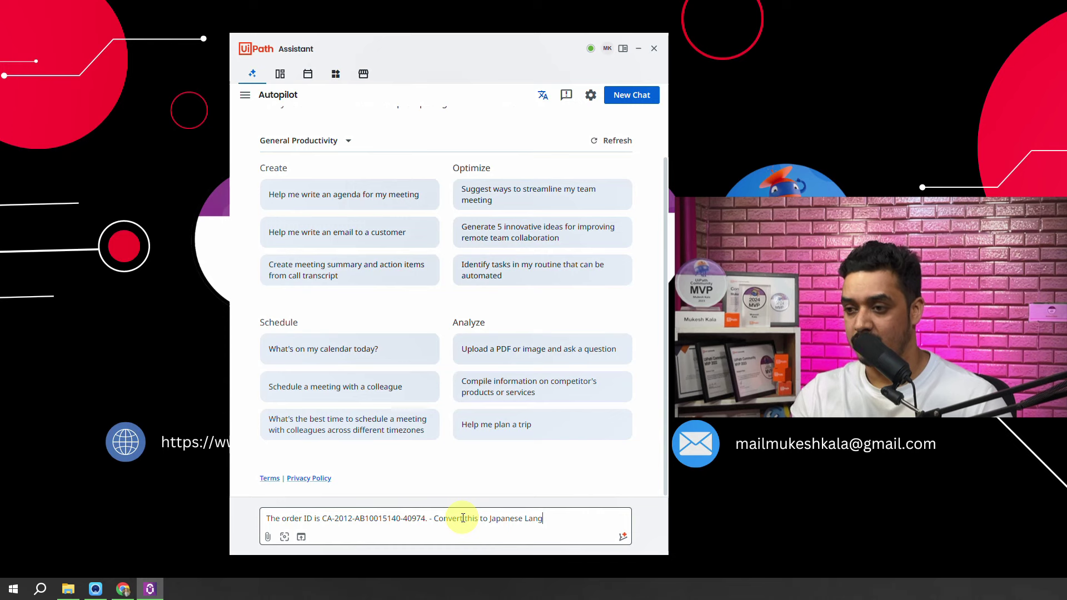
text(uuage)
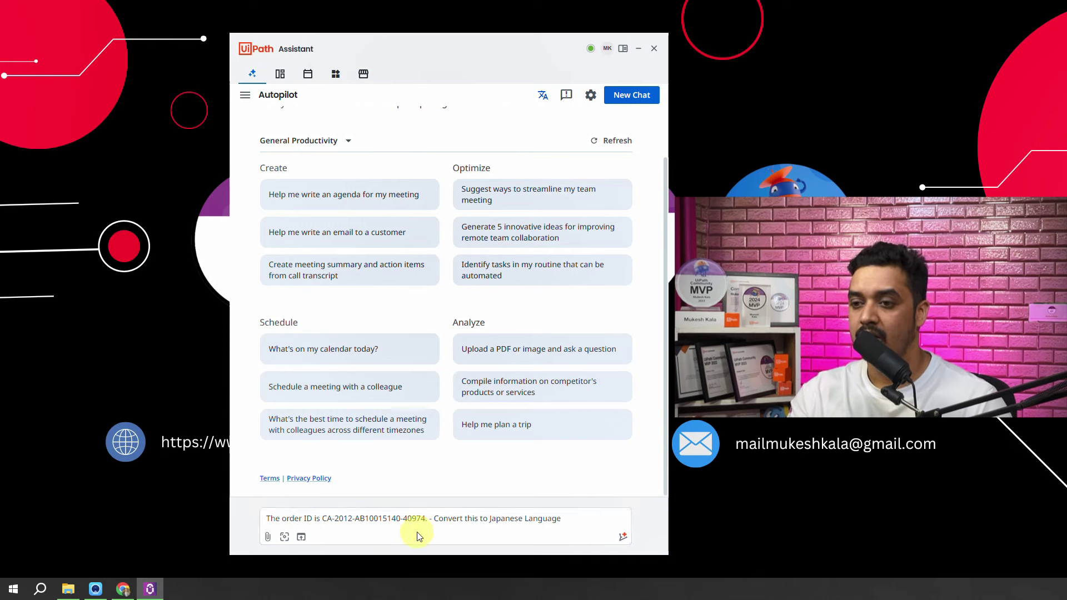
click(623, 537)
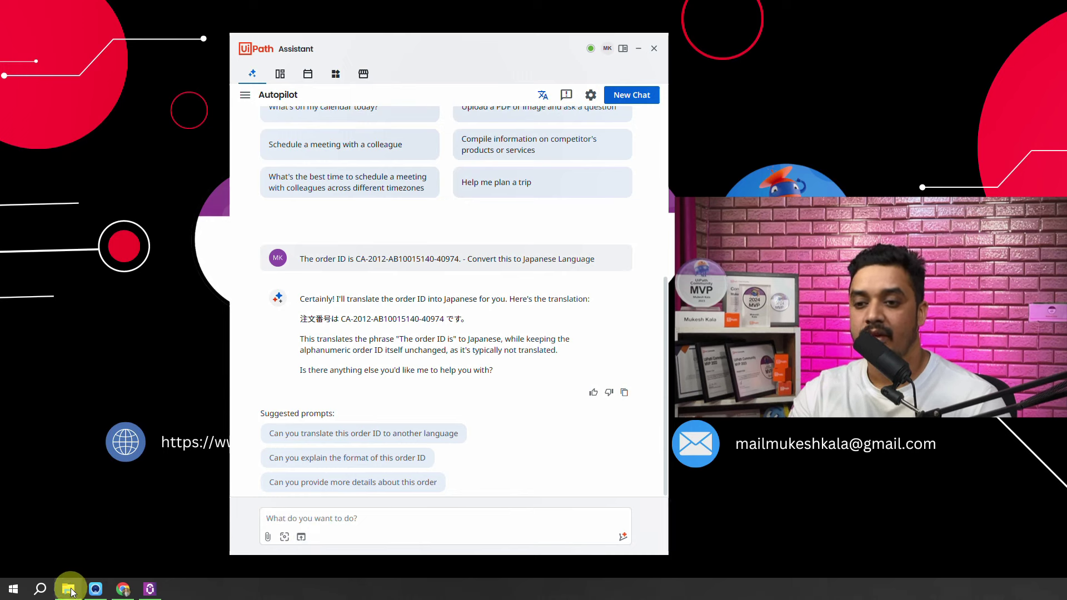
Maximize File Explorer's This PC window behind UiPath Assistant and attach a capture of the active window to the chat message.
mouse_move(71, 593)
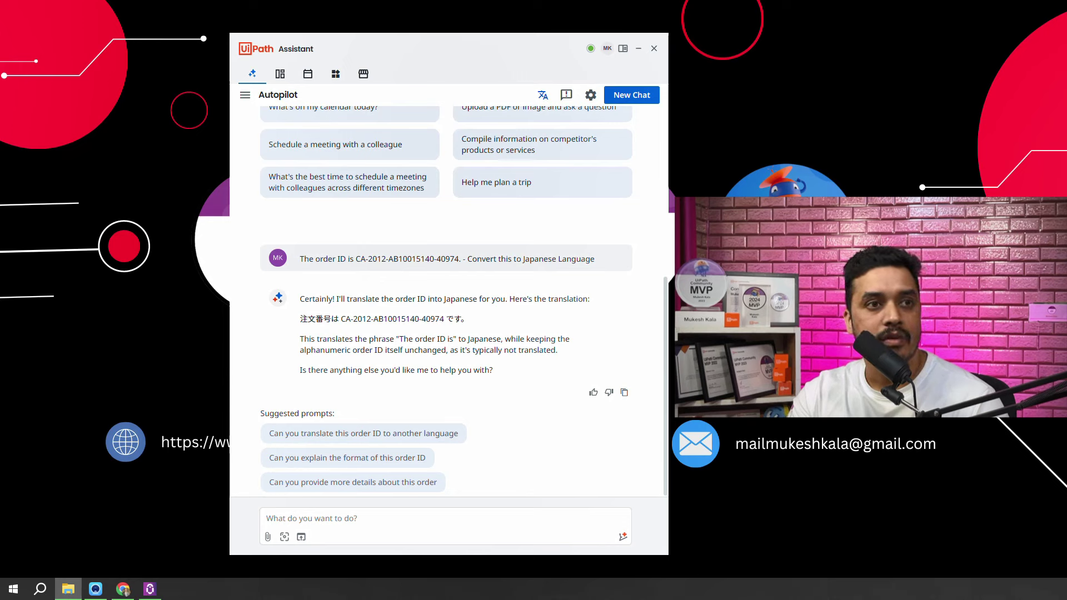
key(super+shift+Right)
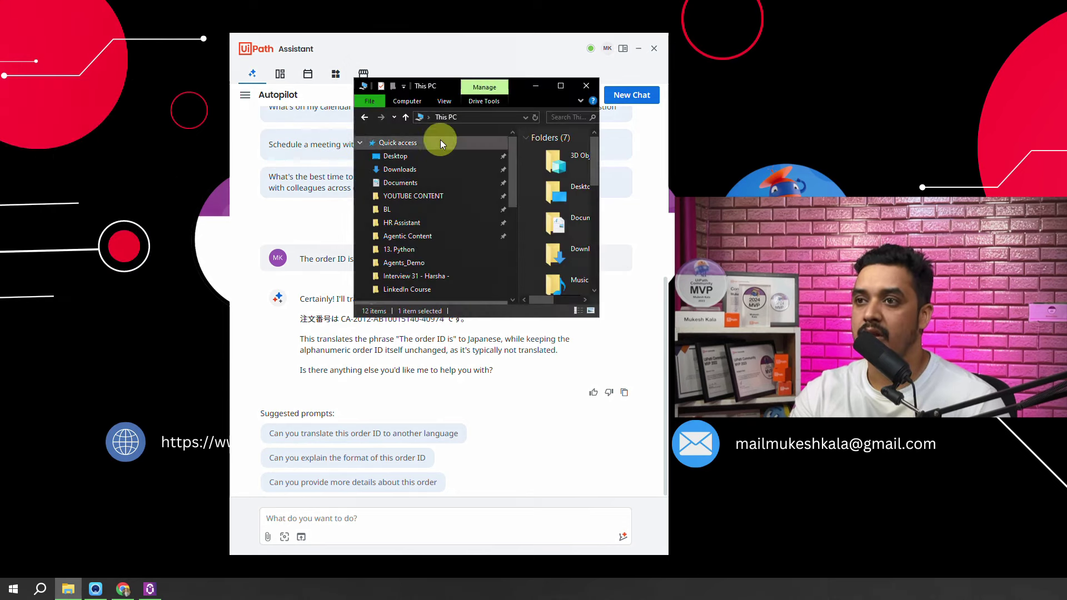
key(super+Up)
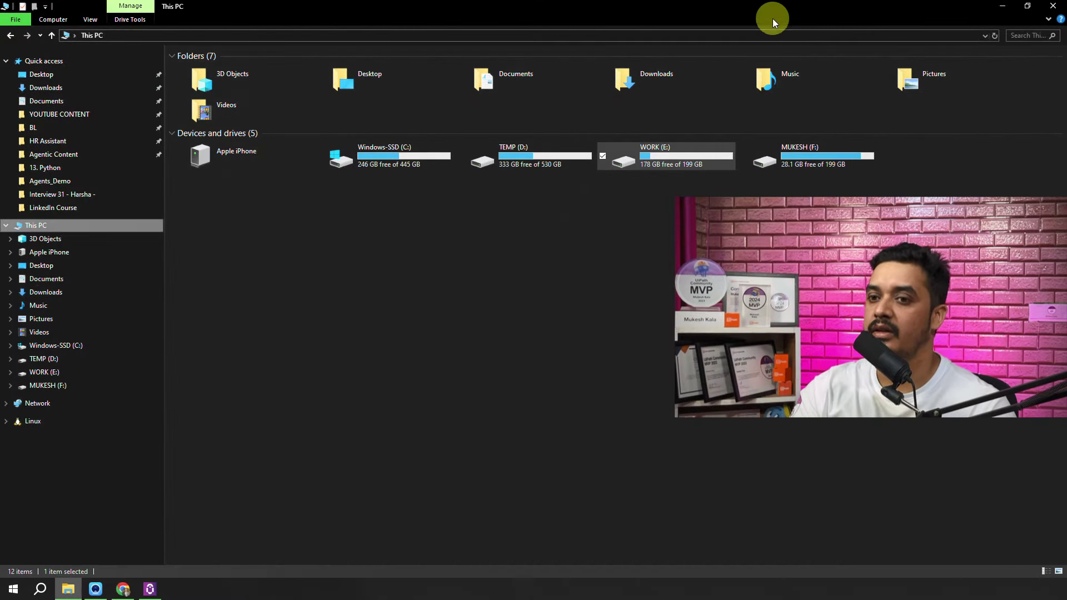
click(1003, 5)
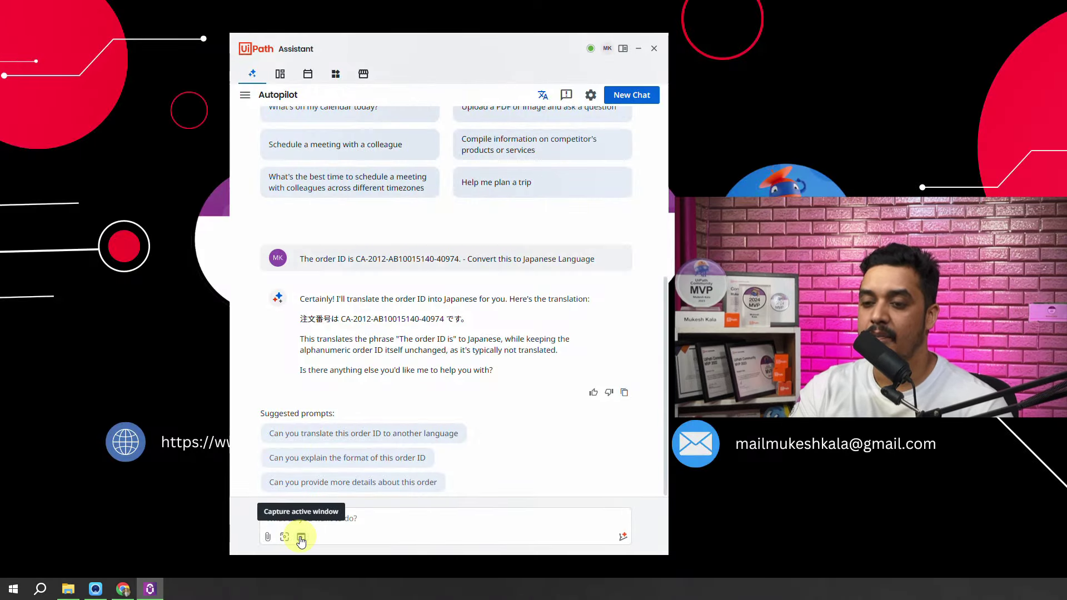
click(69, 588)
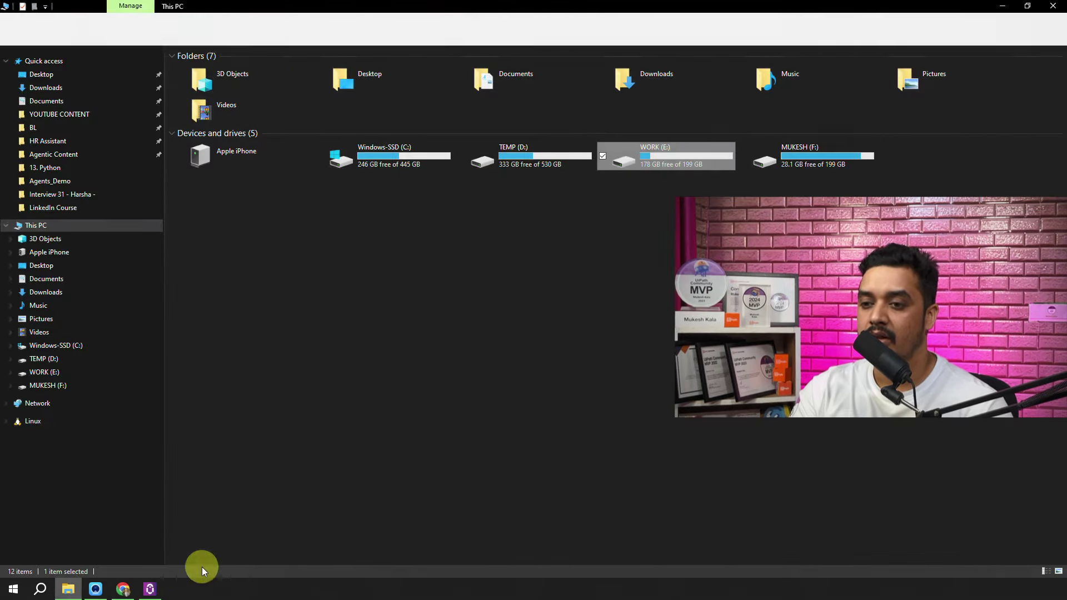
click(157, 593)
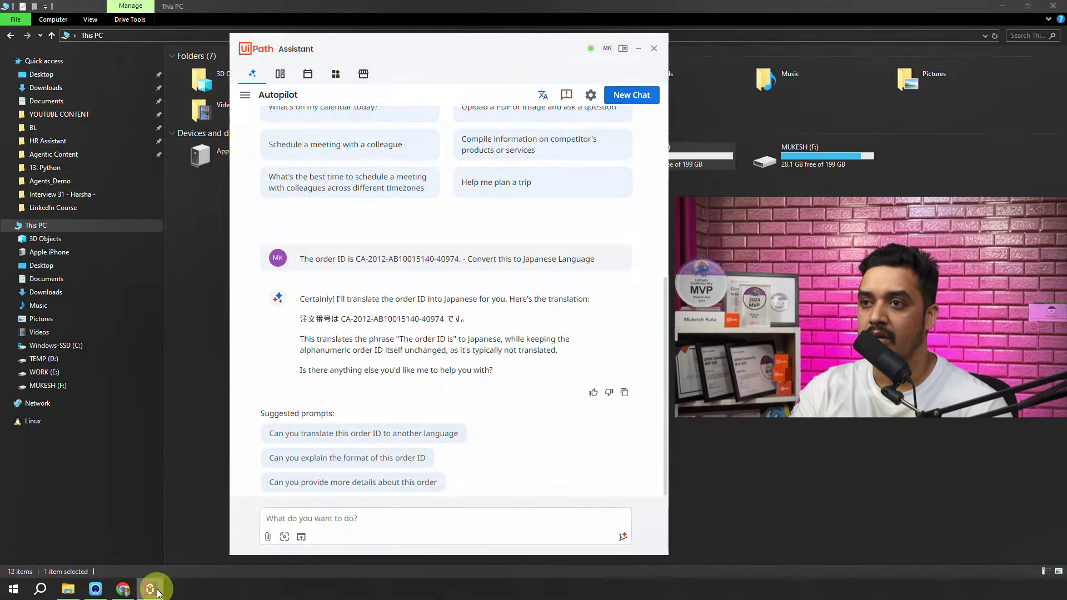
click(302, 537)
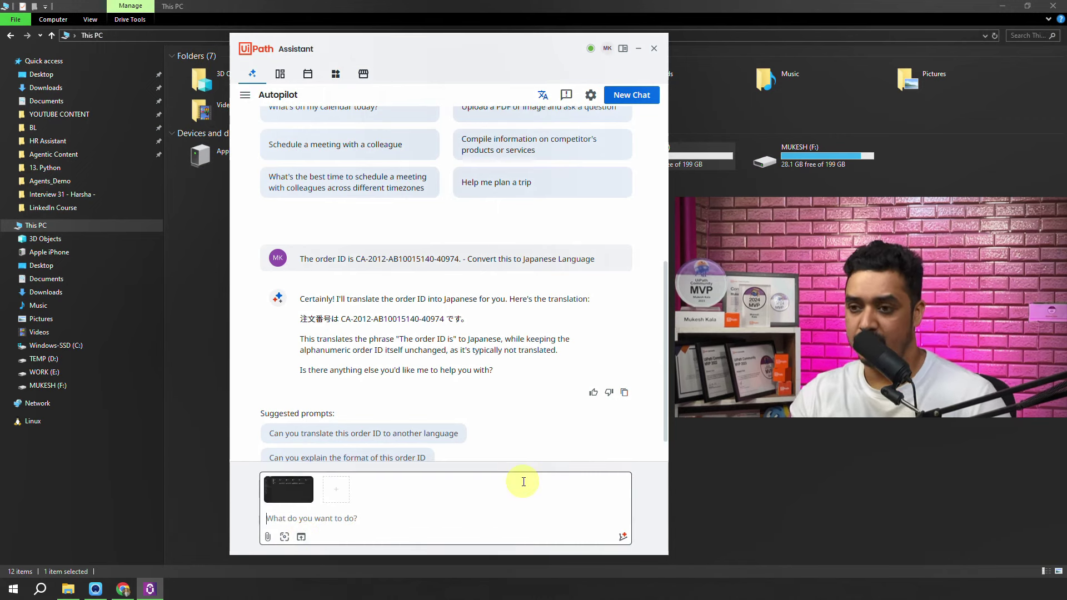
Send the prompt "What do you see ?" with the attached window capture.
text(W)
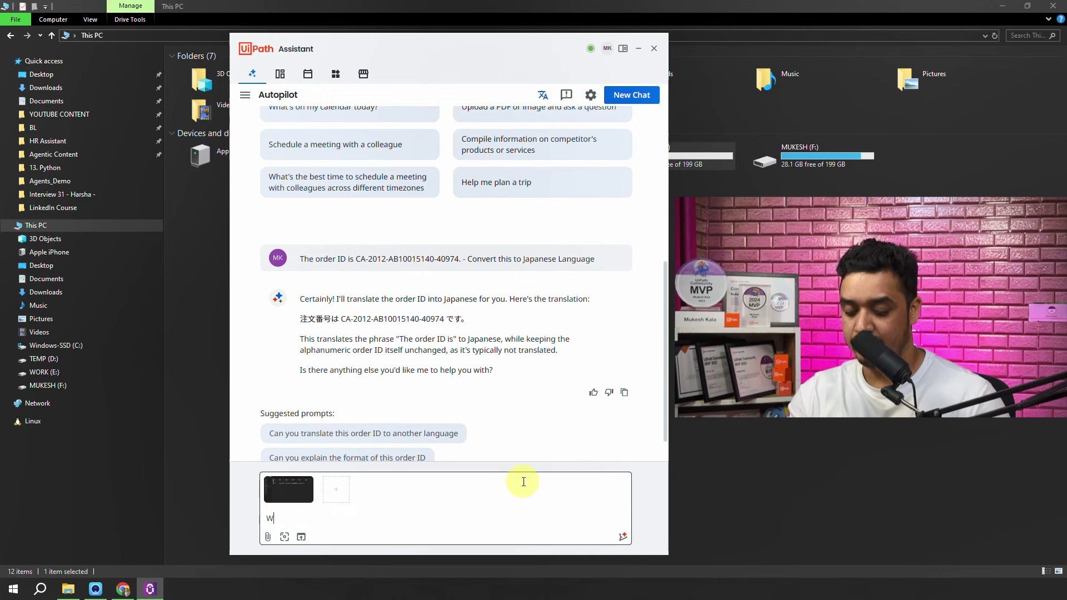
text(hat do you see ?)
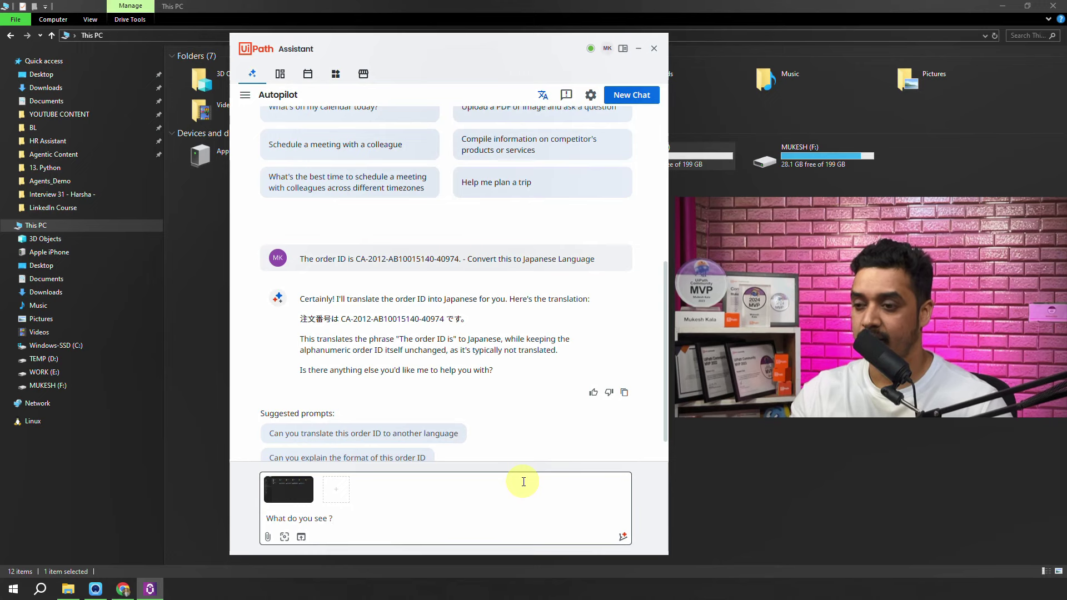
key(Return)
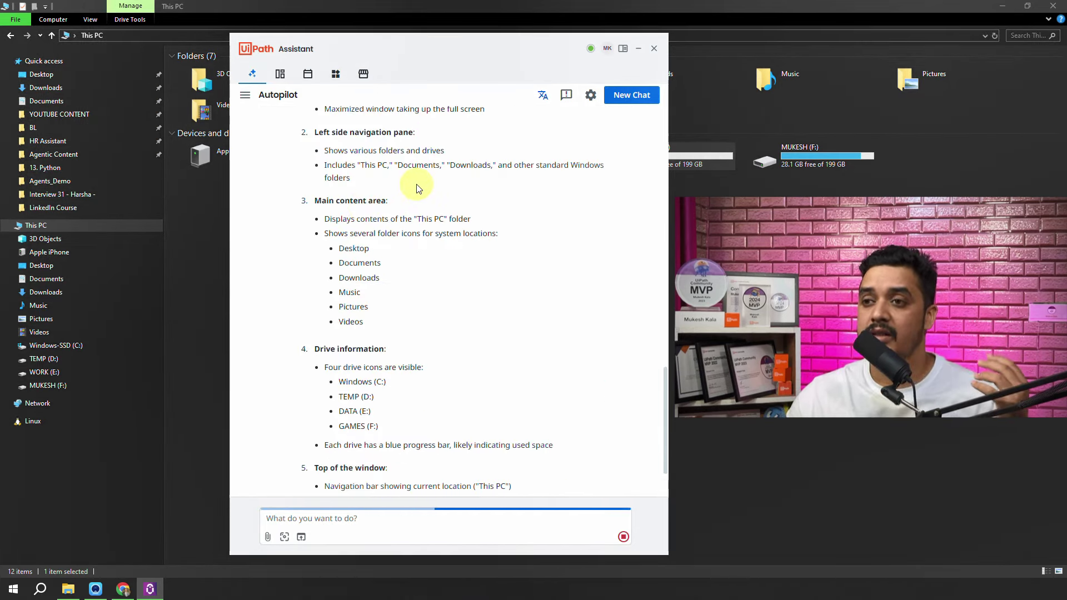
Read through Autopilot's description of the captured File Explorer window, including its navigation pane, folders and drive information.
scroll(412, 223, up, 5)
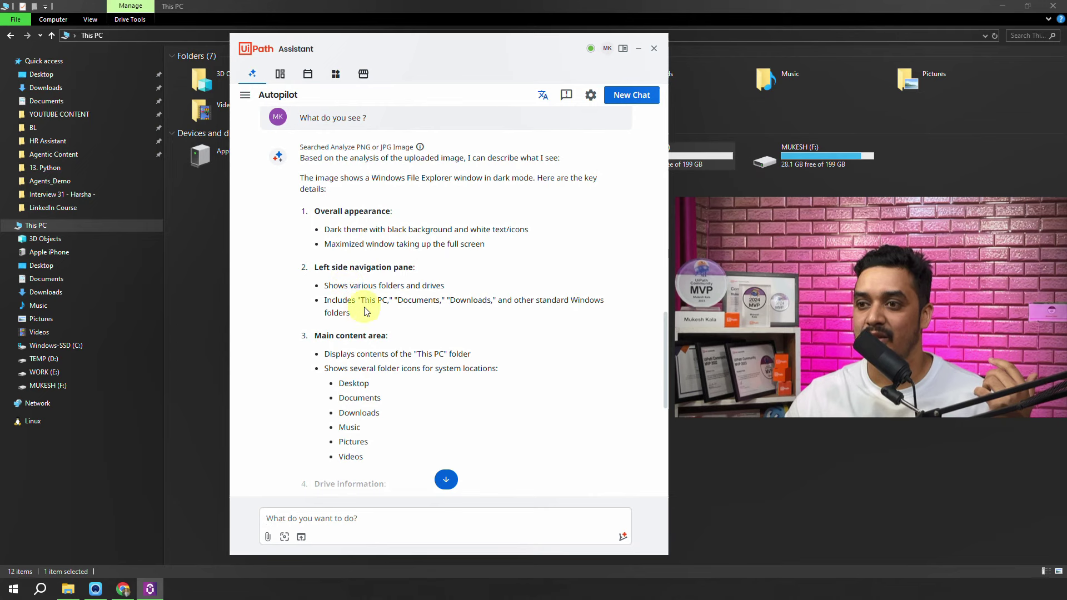
scroll(369, 309, down, 1)
scroll(352, 372, down, 1)
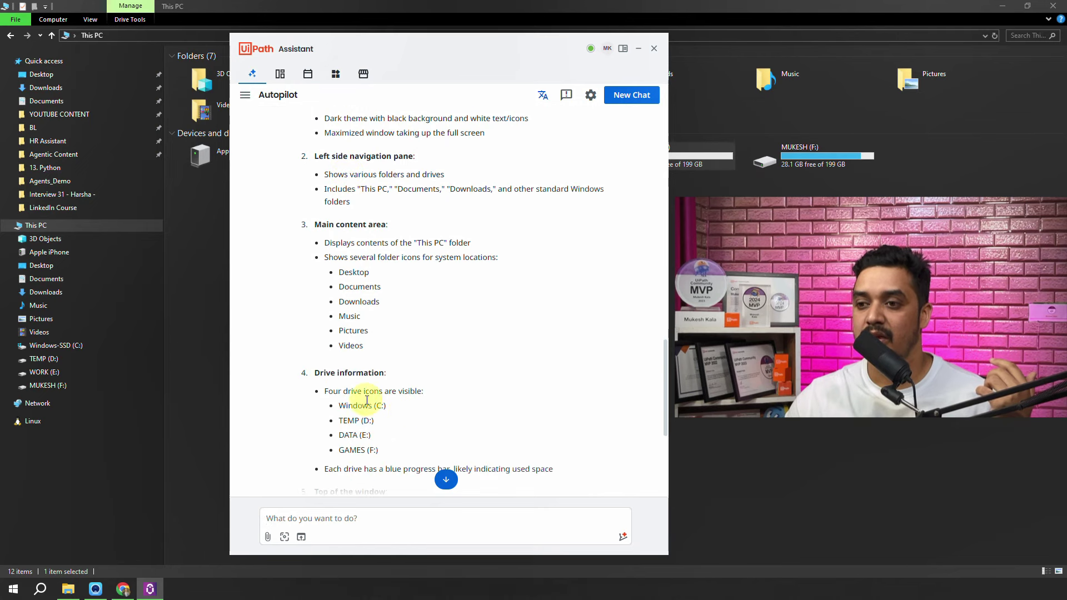
scroll(336, 398, down, 1)
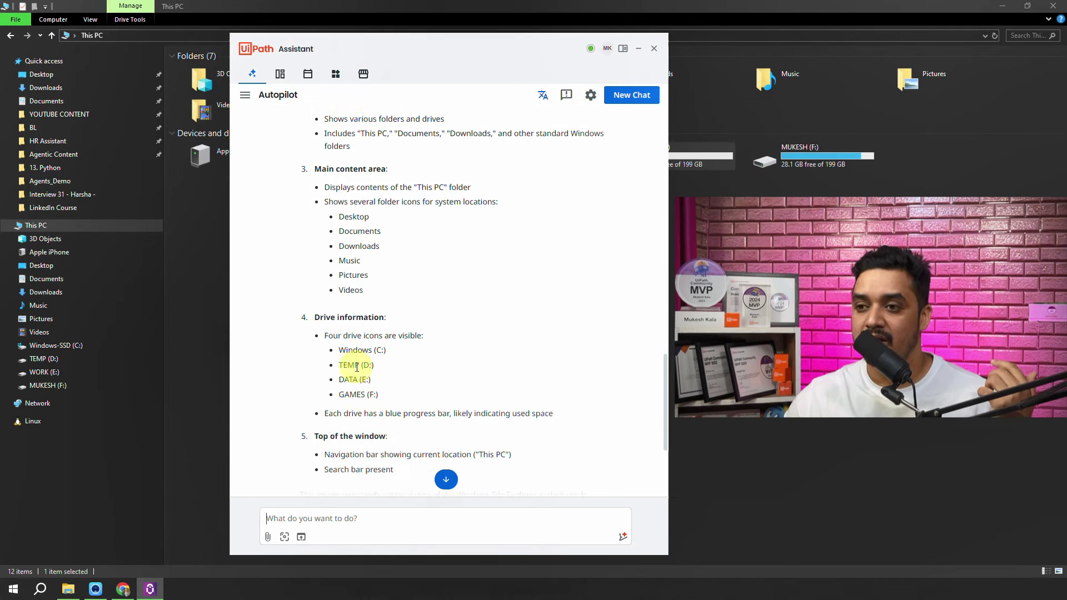
scroll(345, 399, down, 1)
scroll(400, 367, down, 1)
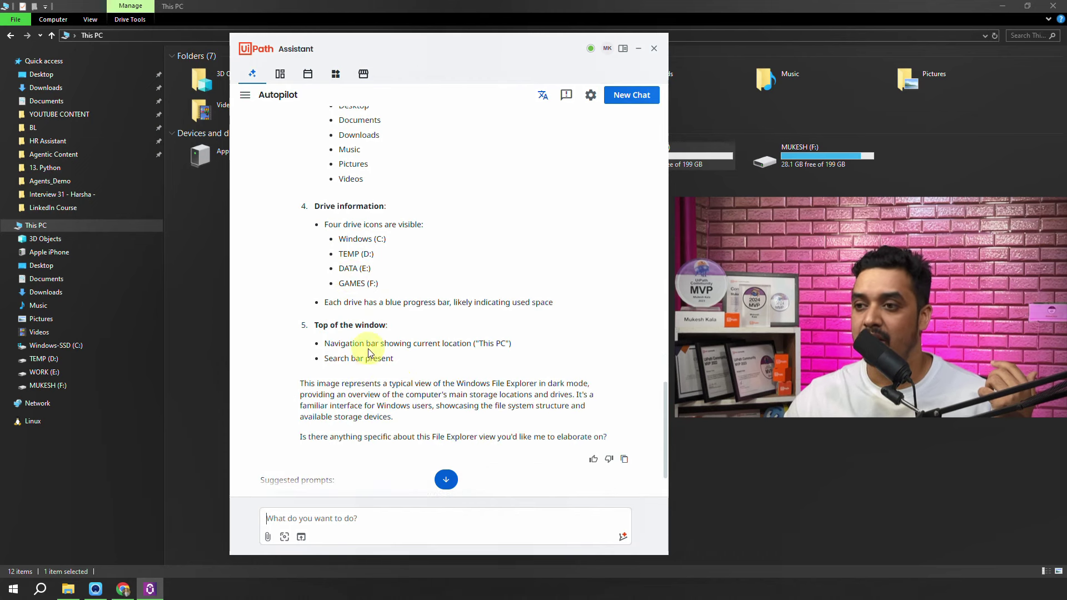
scroll(432, 371, down, 1)
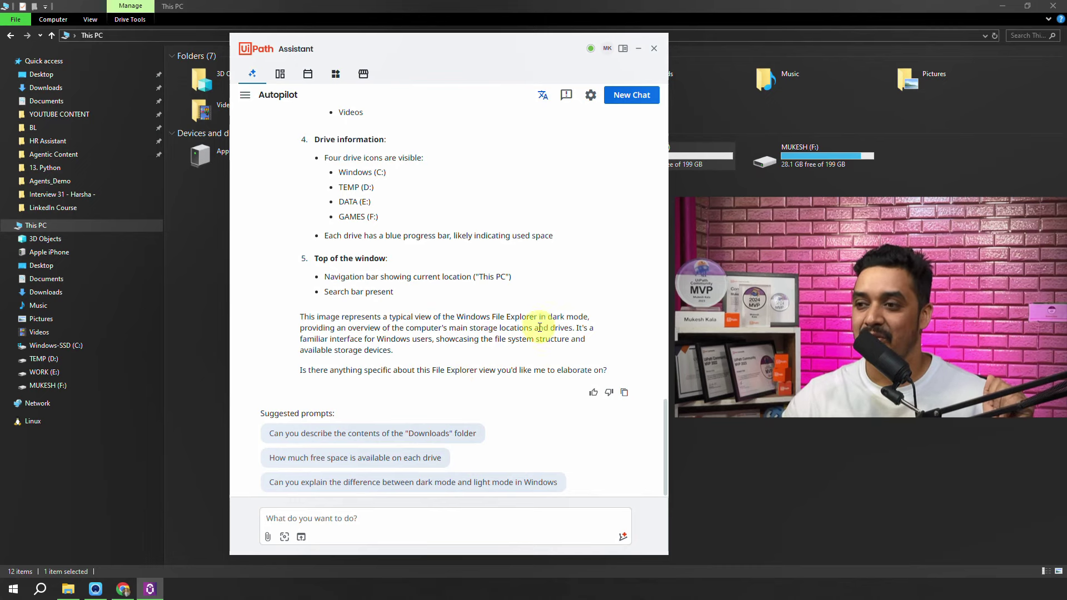
scroll(542, 322, up, 10)
scroll(539, 328, down, 5)
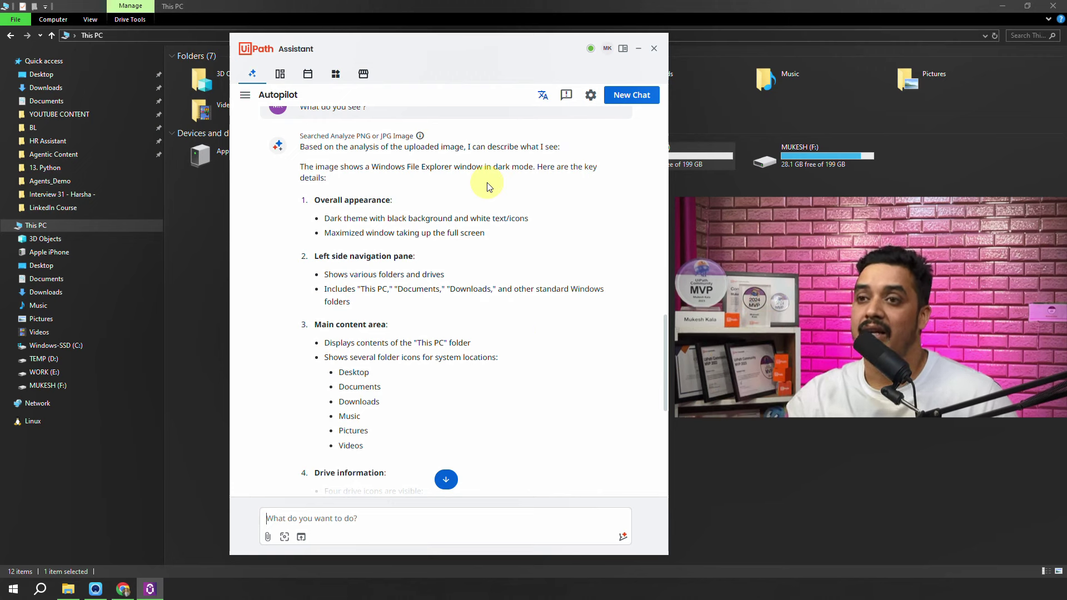
Open Autopilot's feedback form.
click(565, 97)
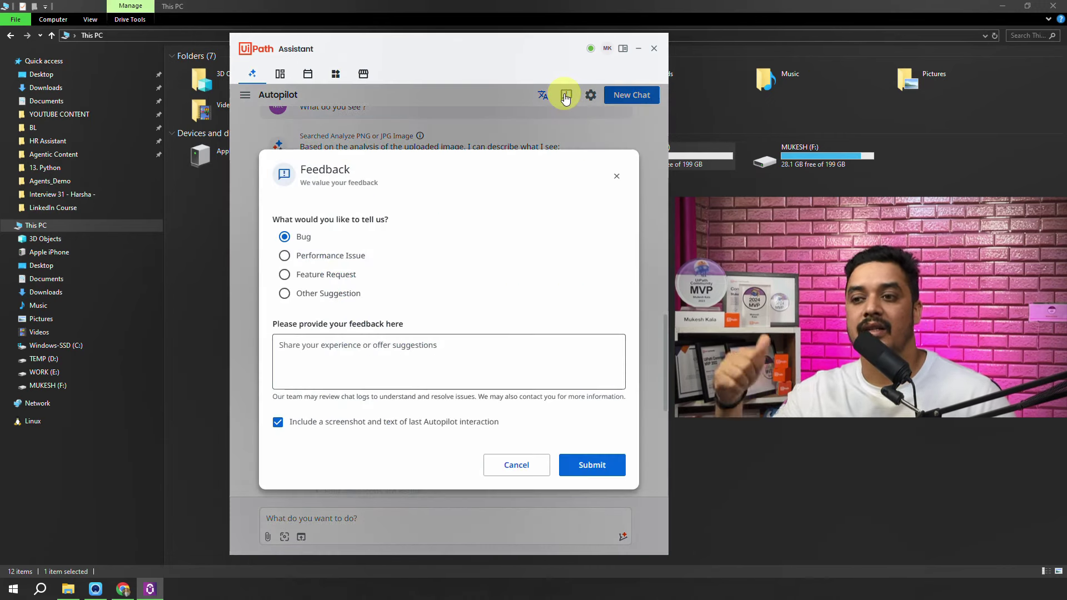